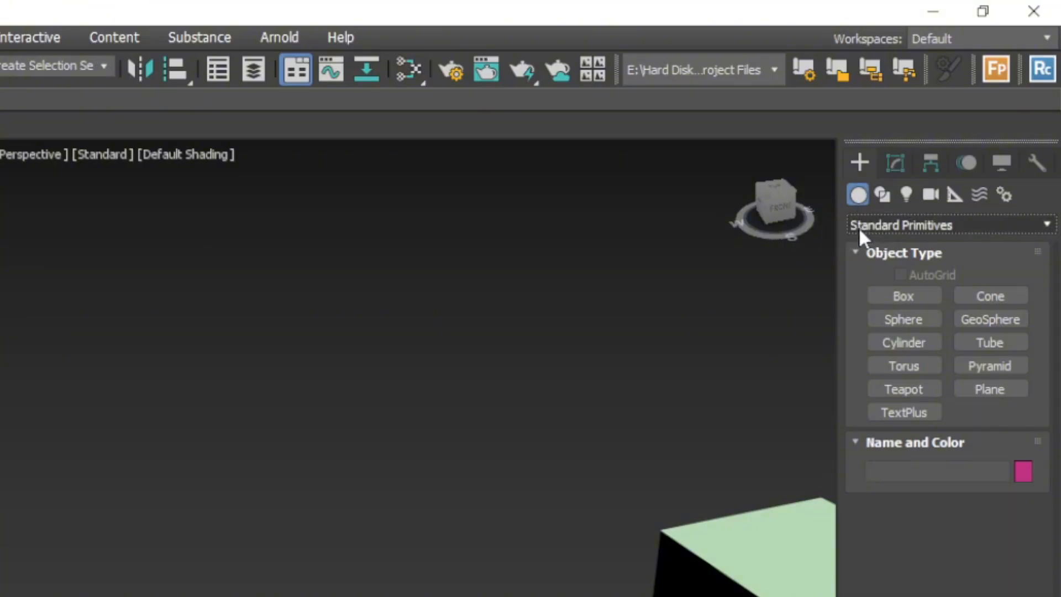
- Create a box on the plan's northeast wall corner, about 0'9 9/16" by 0'9 9/16" and about 0'8 6/16" high
left_click(907, 297)
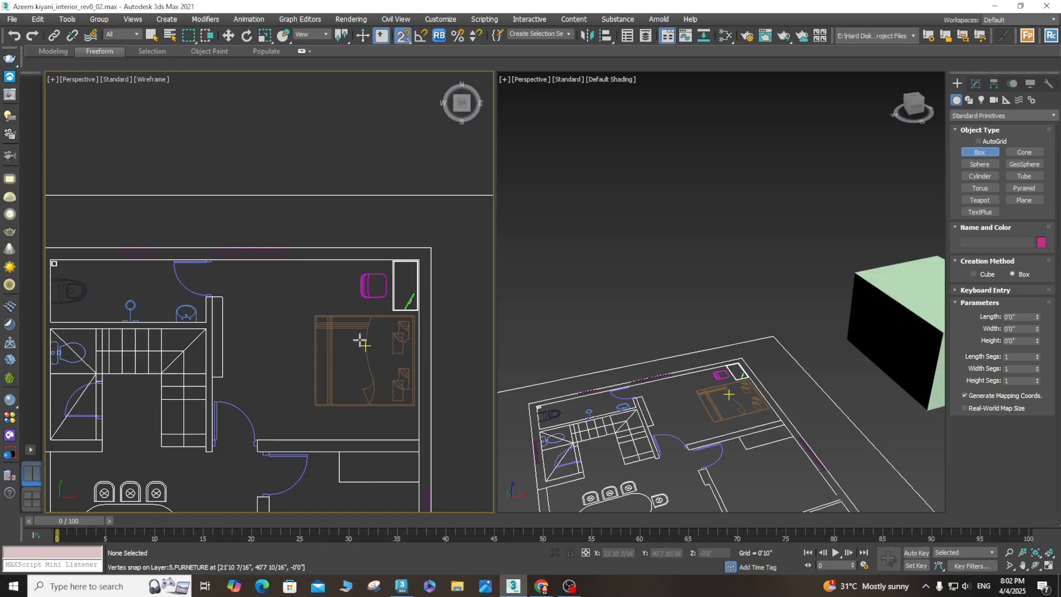
scroll(421, 256, "up", 3)
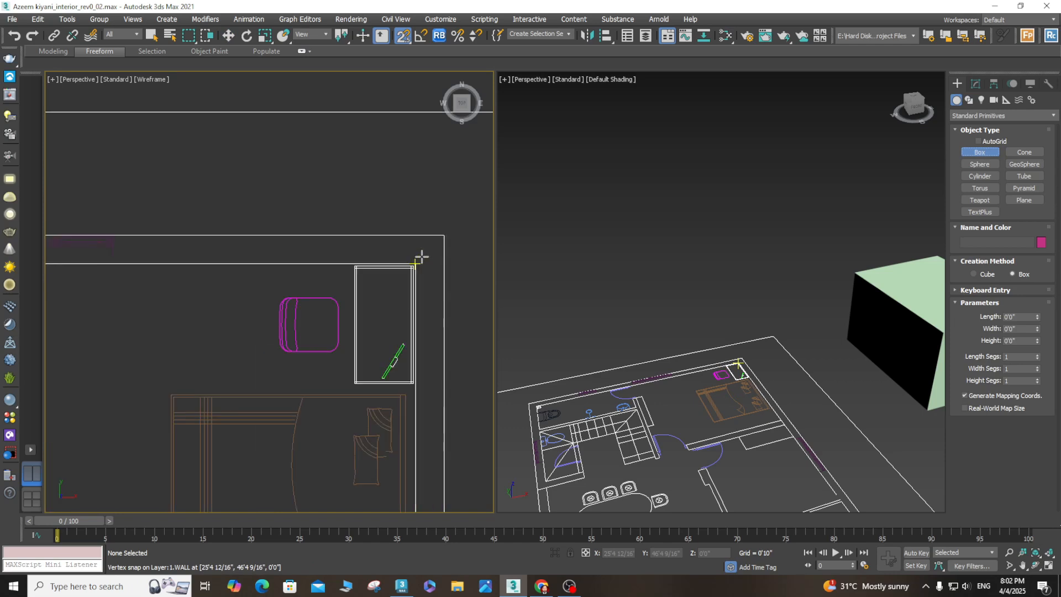
scroll(422, 257, "up", 2)
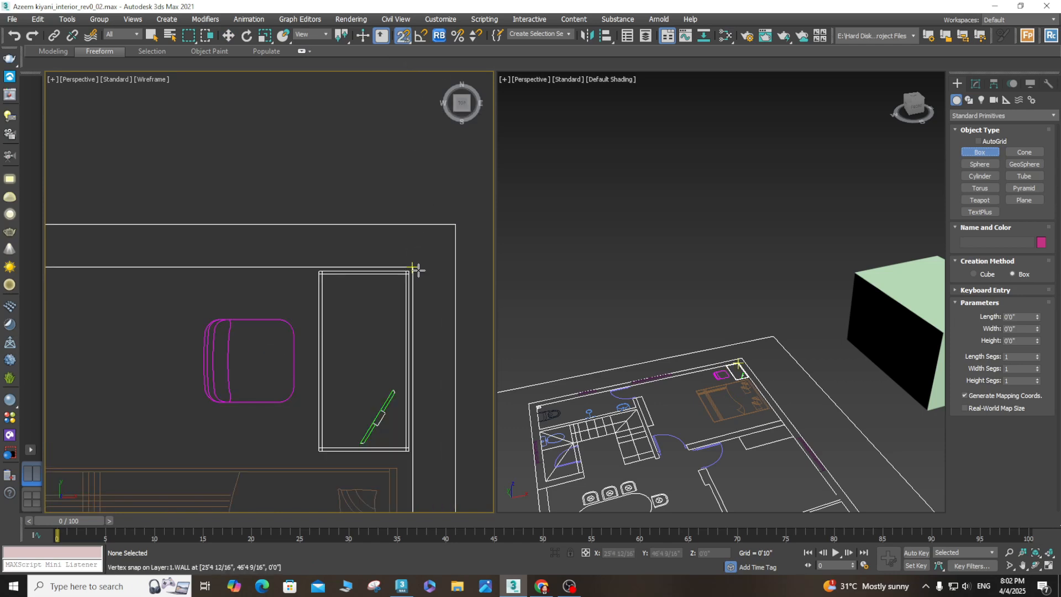
left_click_drag(413, 267, 455, 227)
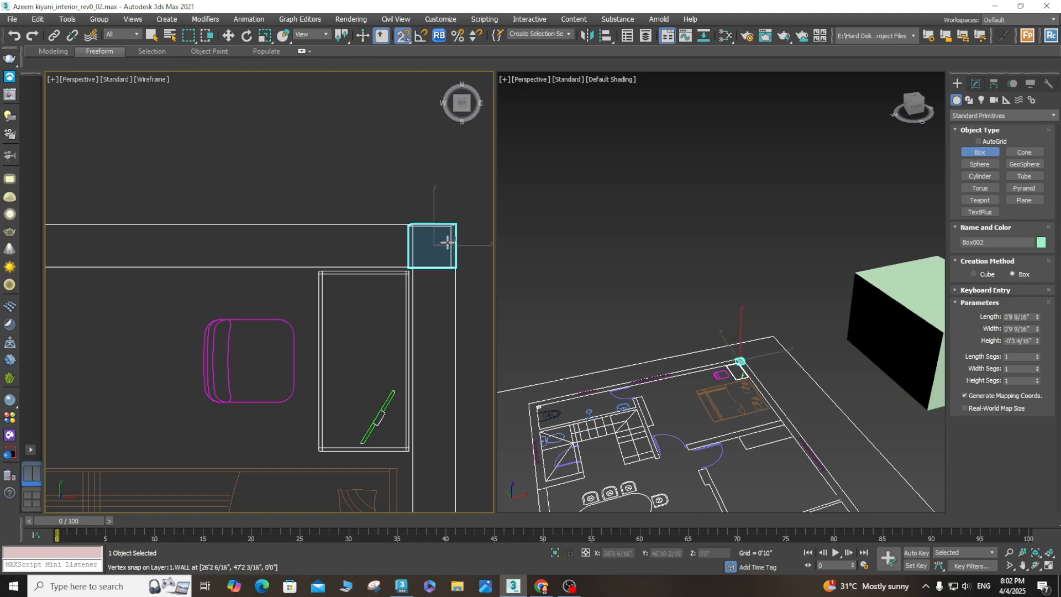
left_click(428, 312)
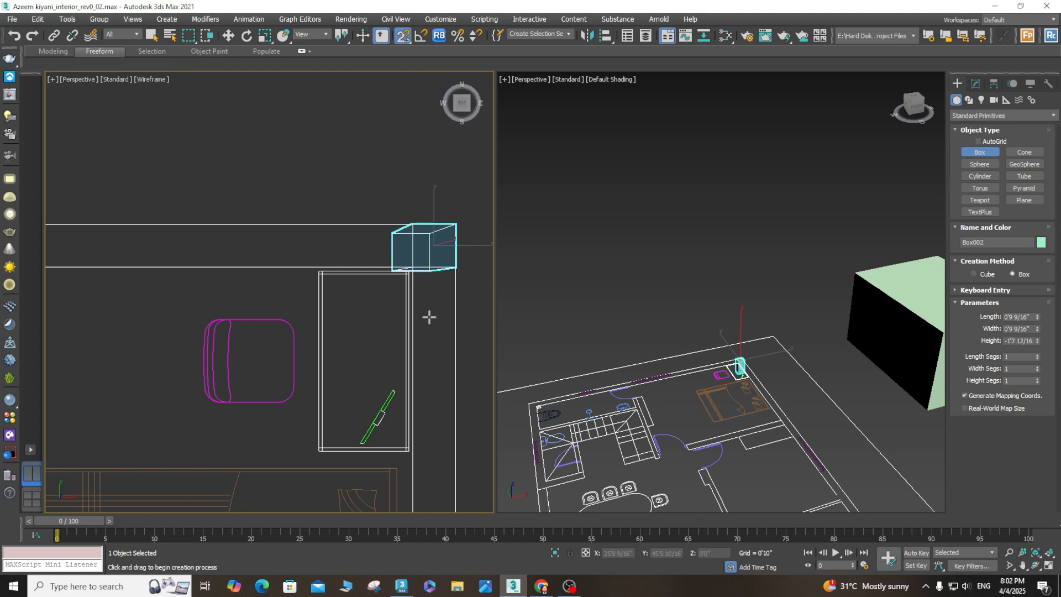
key("ctrl+z")
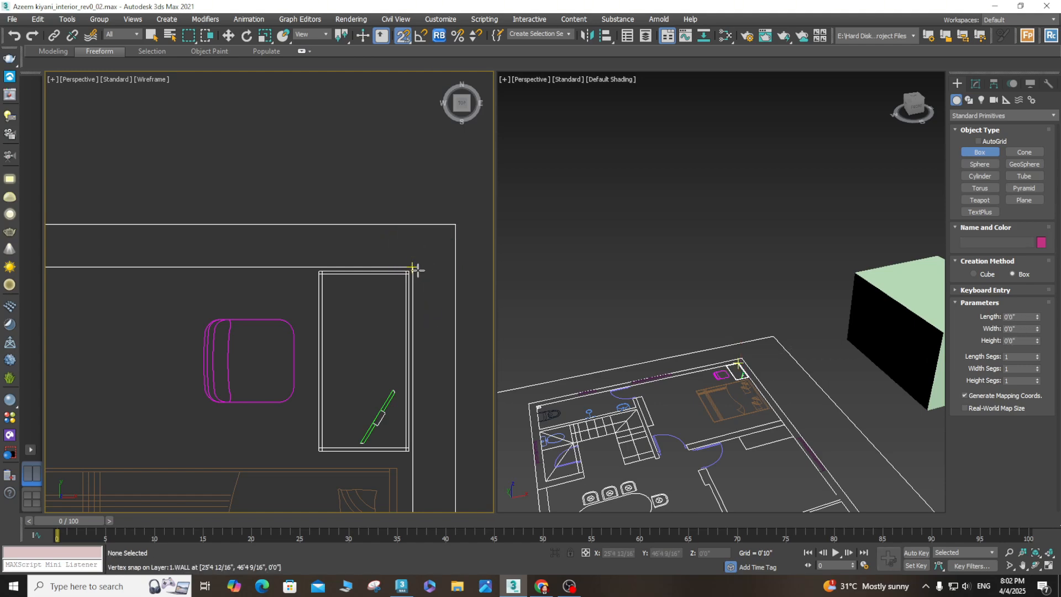
left_click_drag(413, 267, 452, 231)
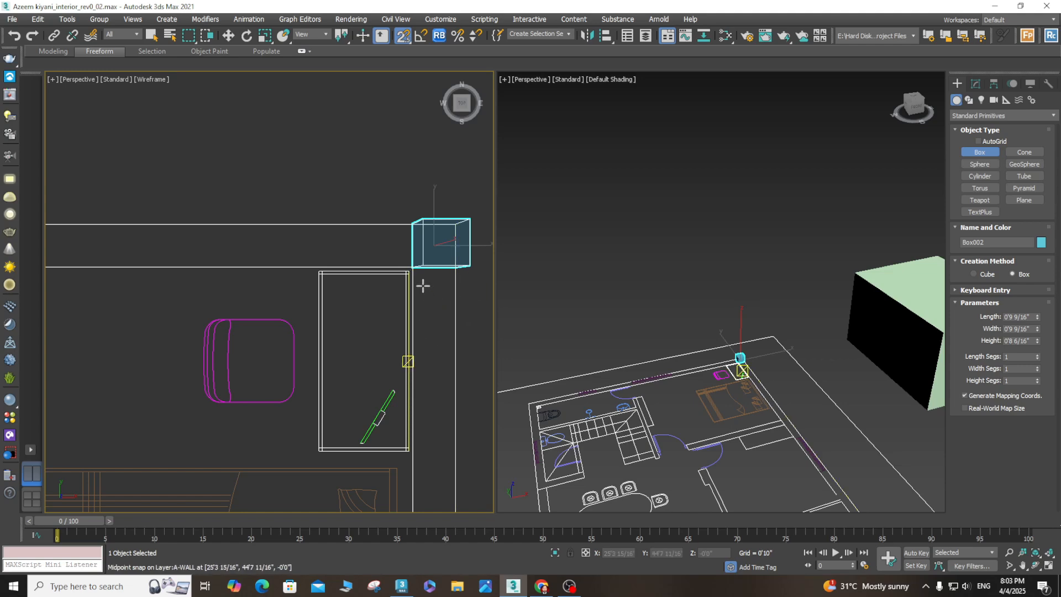
key("w")
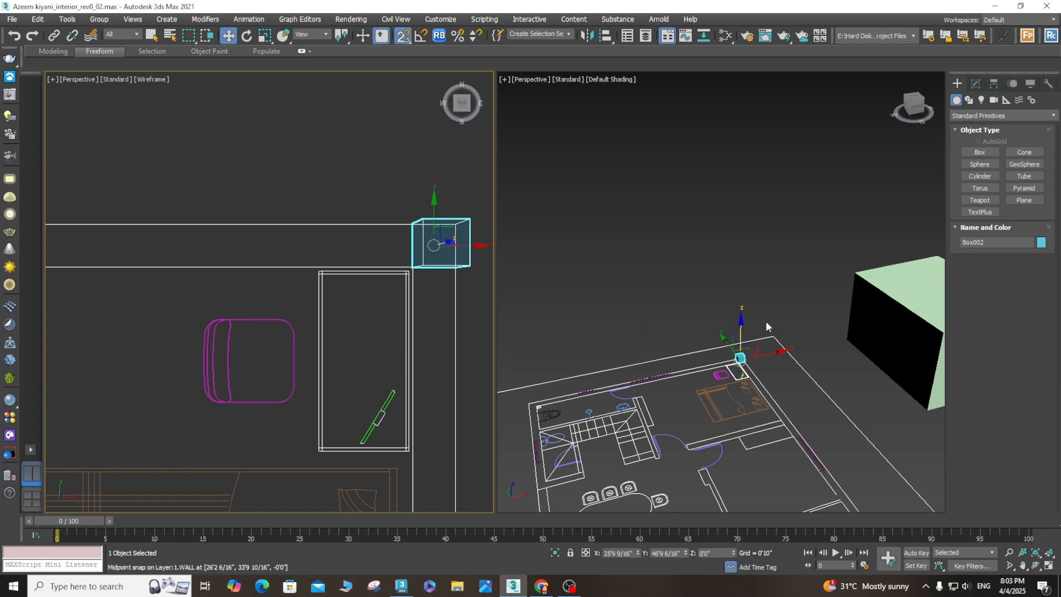
- Set the height of the wall-corner box to 1'0"
middle_click_drag(766, 321, 749, 274)
scroll(750, 275, "up", 5)
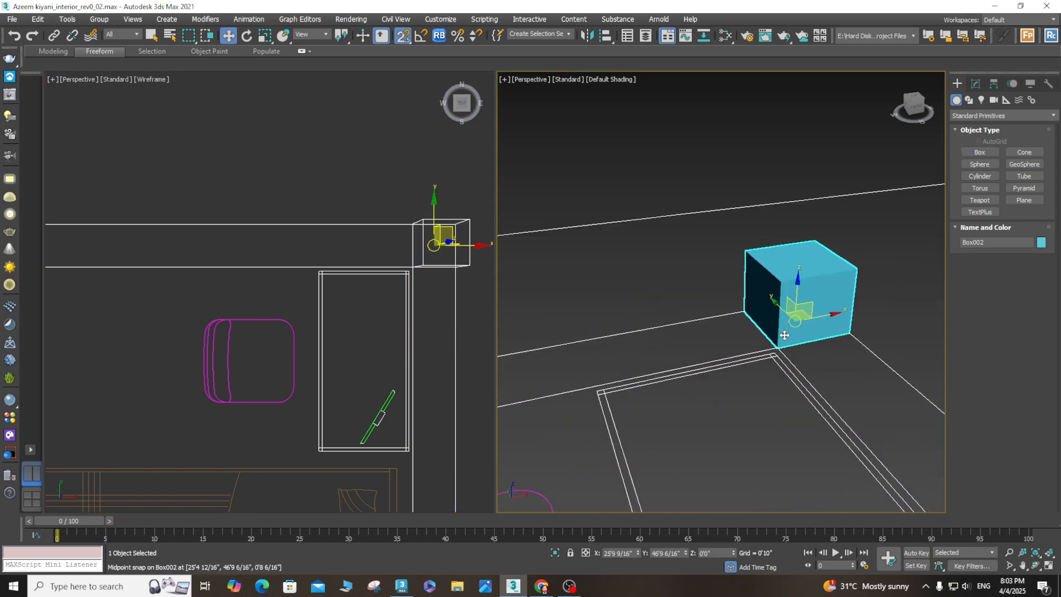
scroll(770, 365, "down", 4)
scroll(769, 373, "up", 4)
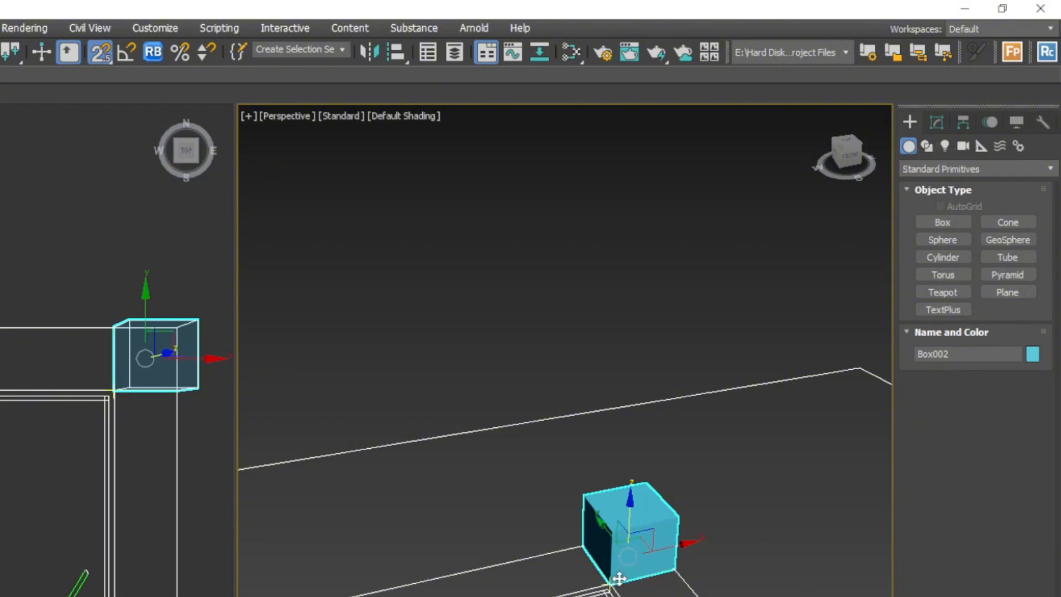
scroll(641, 573, "up", 3)
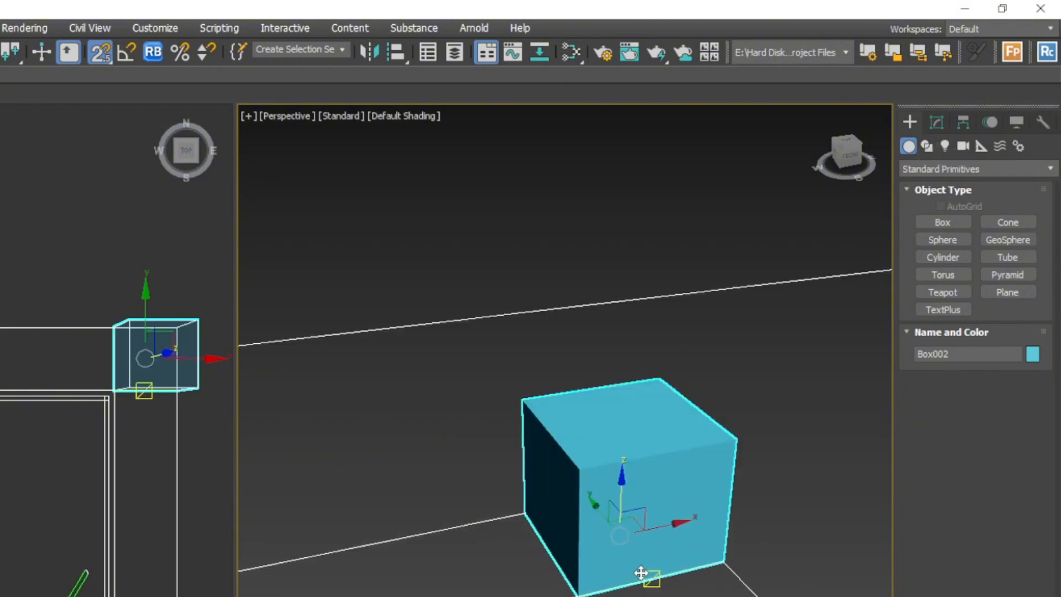
left_click(936, 124)
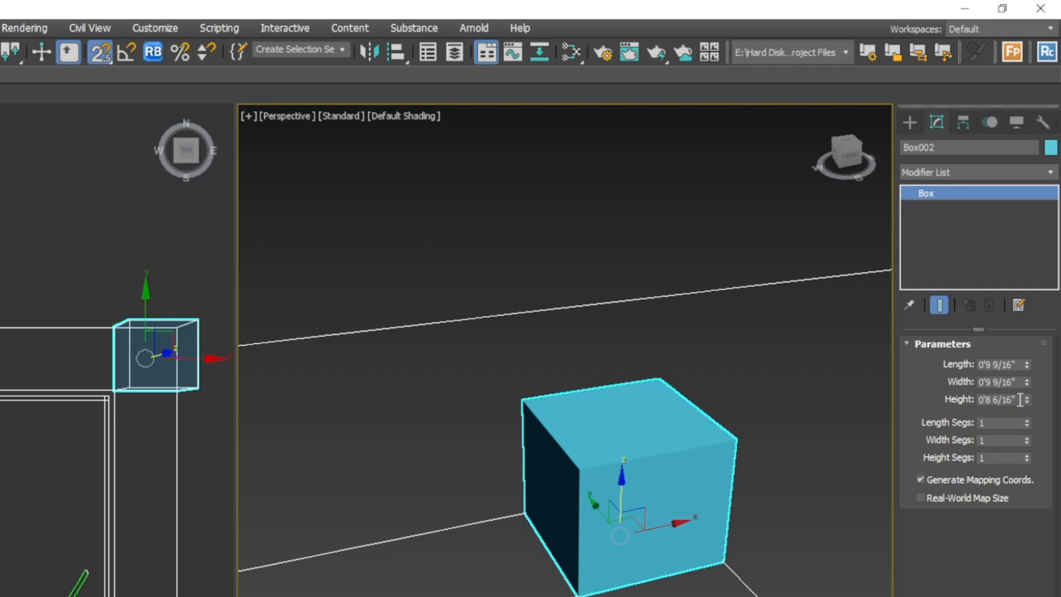
left_click_drag(1020, 399, 948, 406)
type("1")
key("Return")
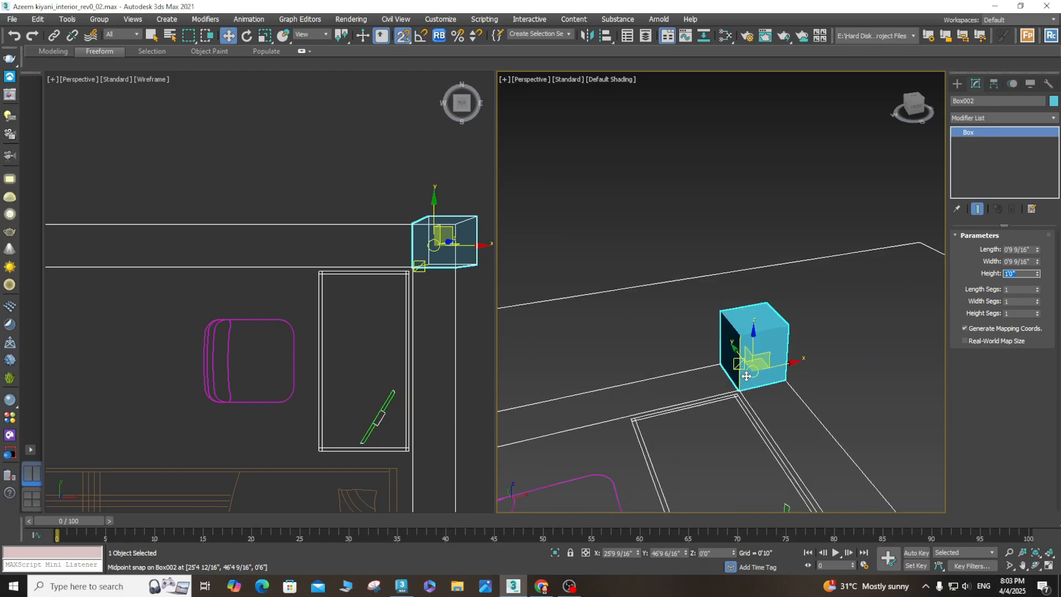
- Convert the wall-corner box to an Editable Poly
scroll(785, 371, "down", 3)
scroll(785, 371, "up", 3)
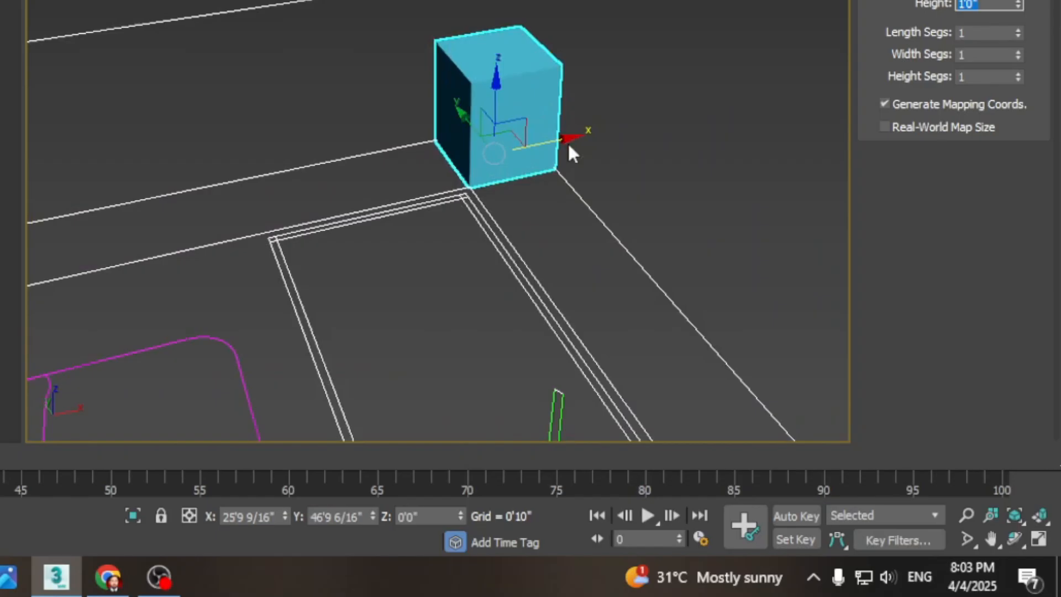
right_click(762, 323)
mouse_move(682, 313)
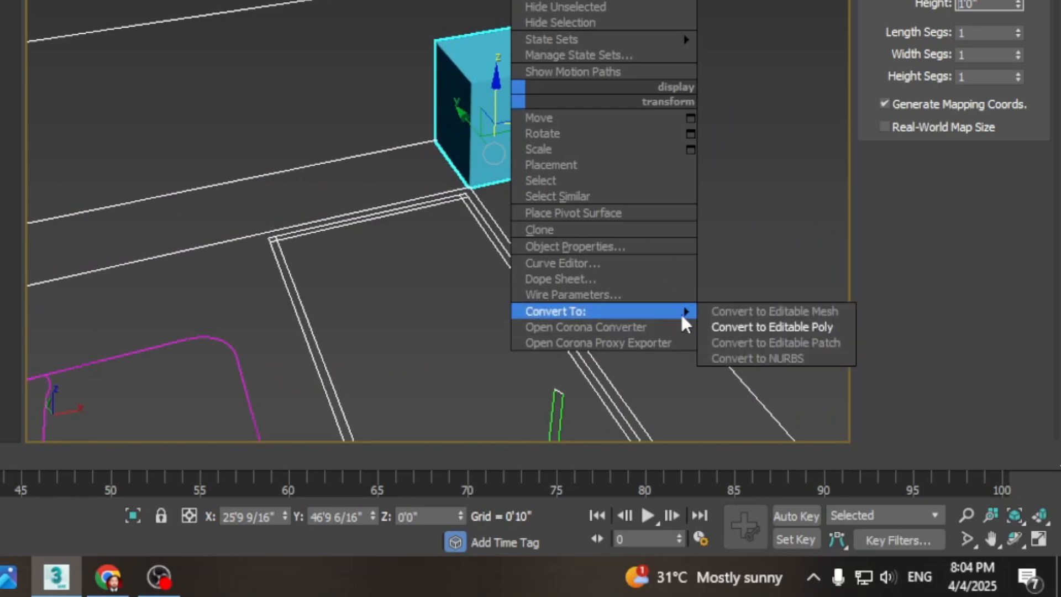
left_click(813, 330)
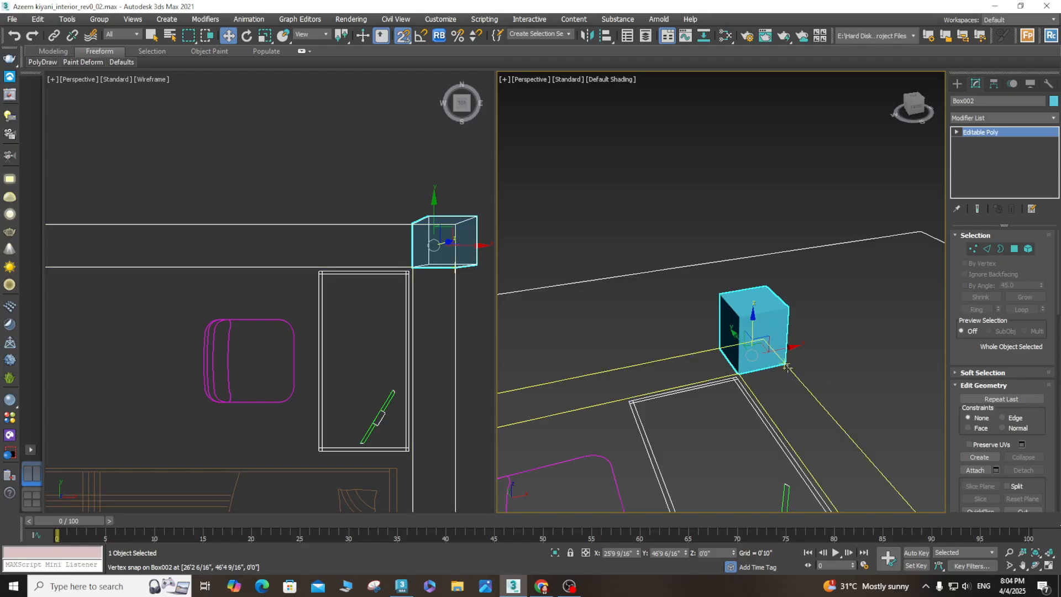
- Extrude the box's south-facing side polygon by 0'10" along the bedroom's east wall
scroll(796, 378, "down", 4)
scroll(807, 363, "up", 4)
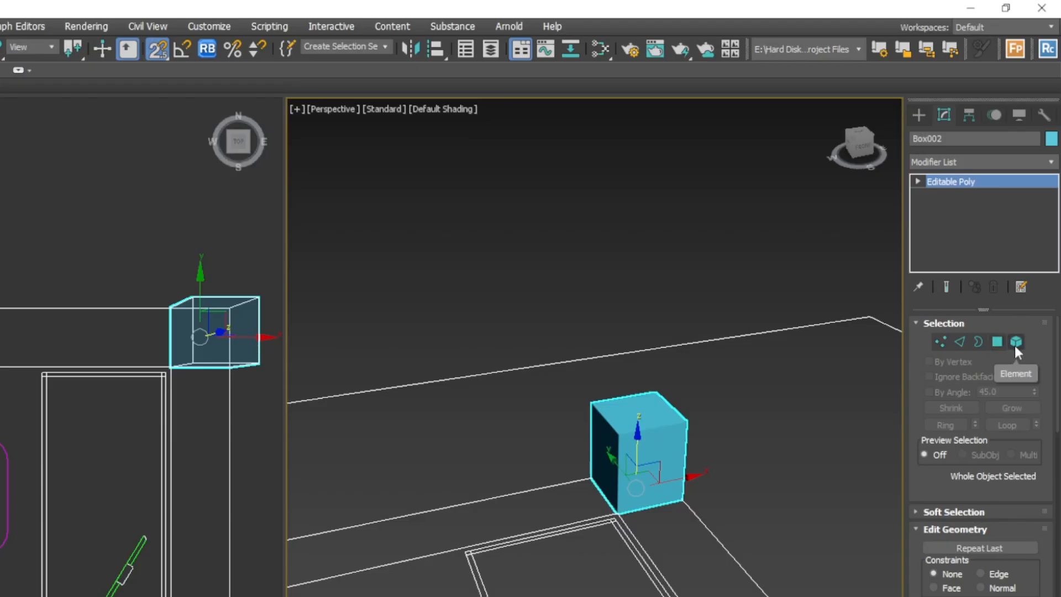
left_click(996, 341)
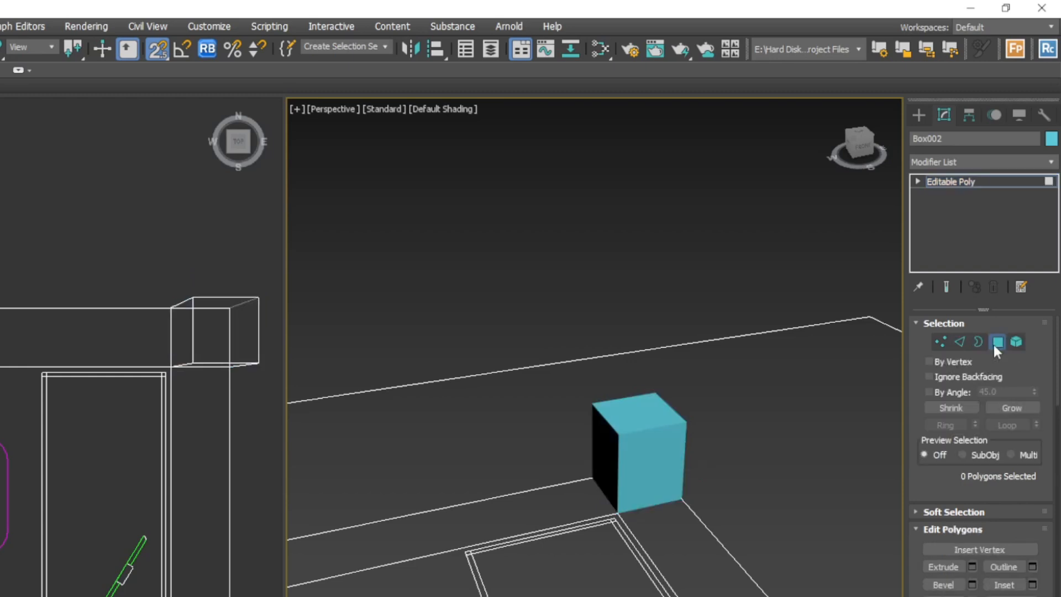
left_click(653, 454)
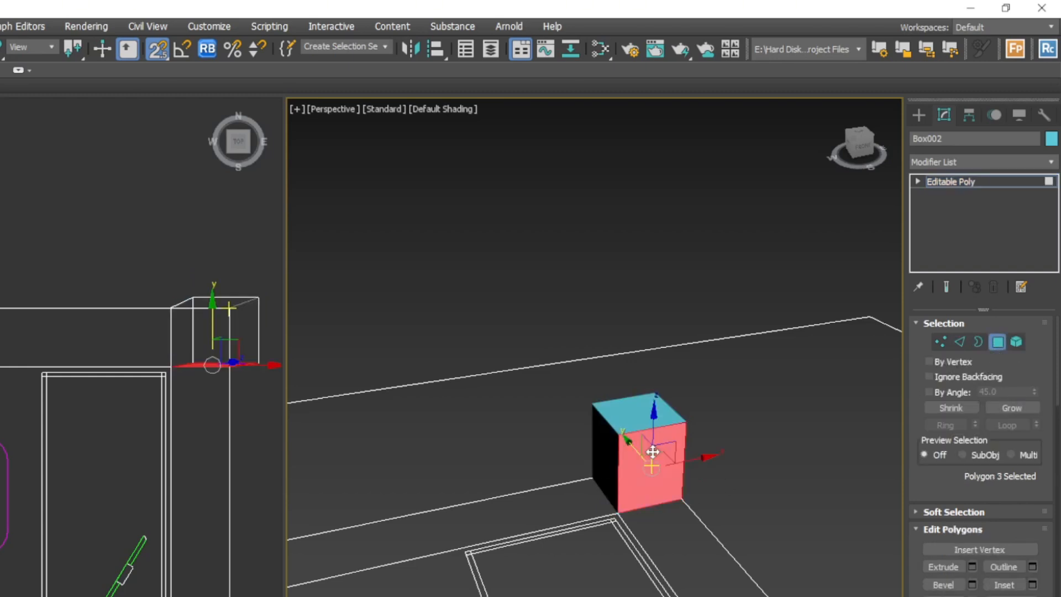
left_click(611, 445)
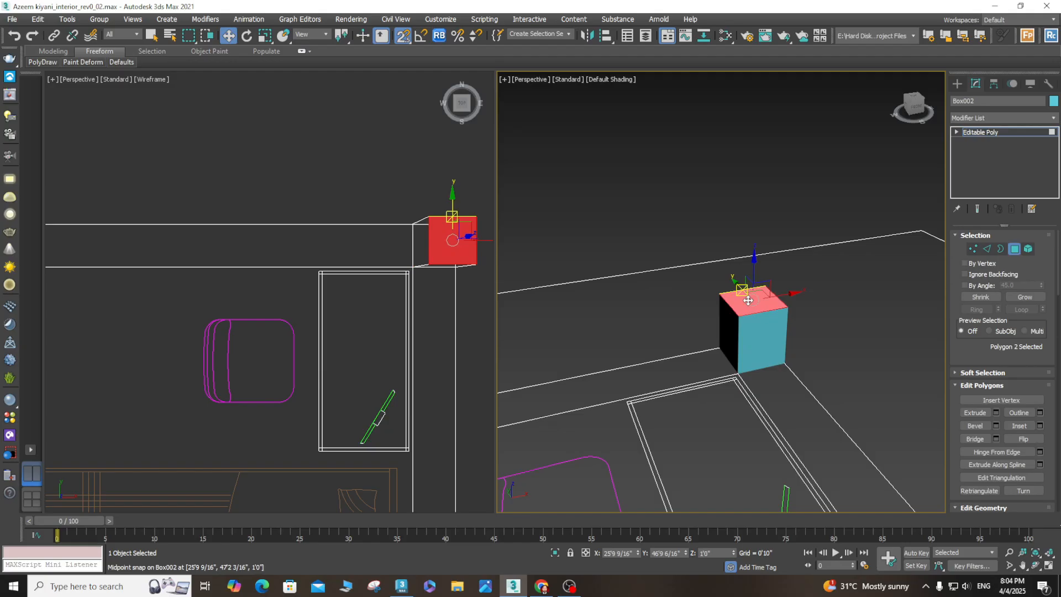
left_click(642, 471)
left_click(731, 332)
left_click(761, 333)
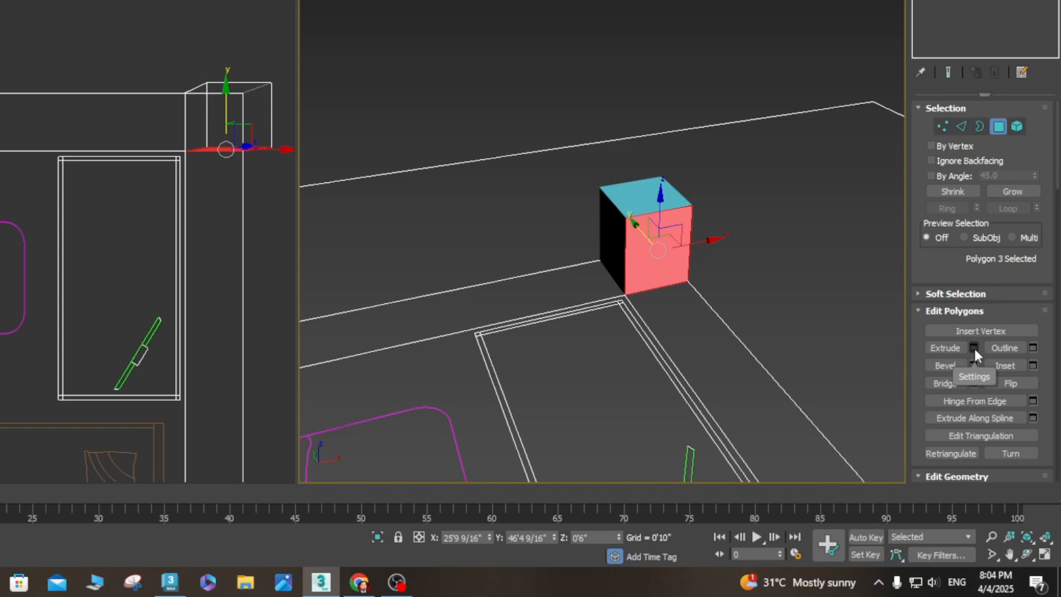
left_click(974, 347)
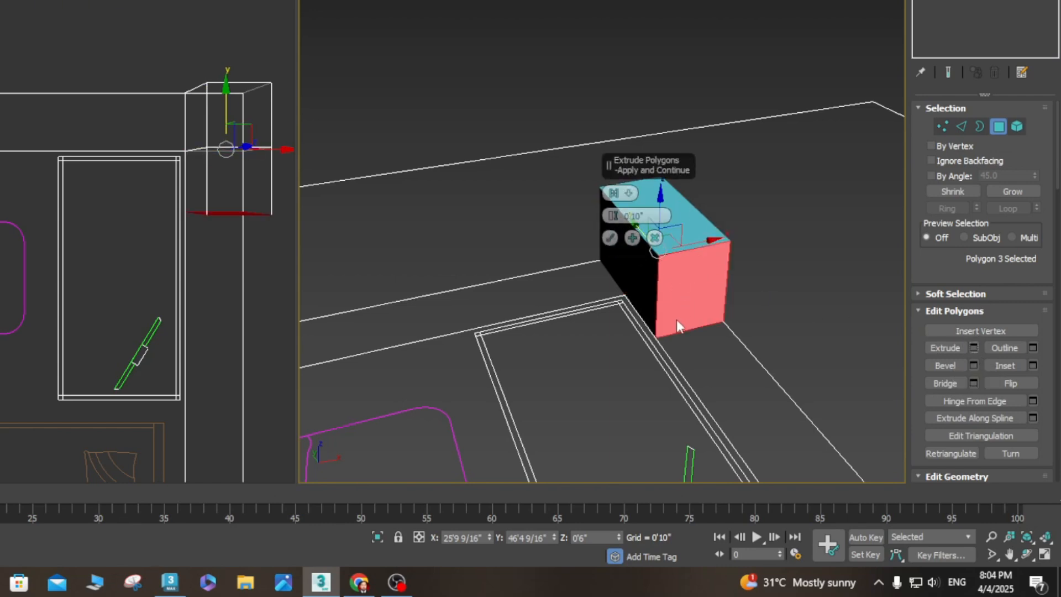
left_click(609, 239)
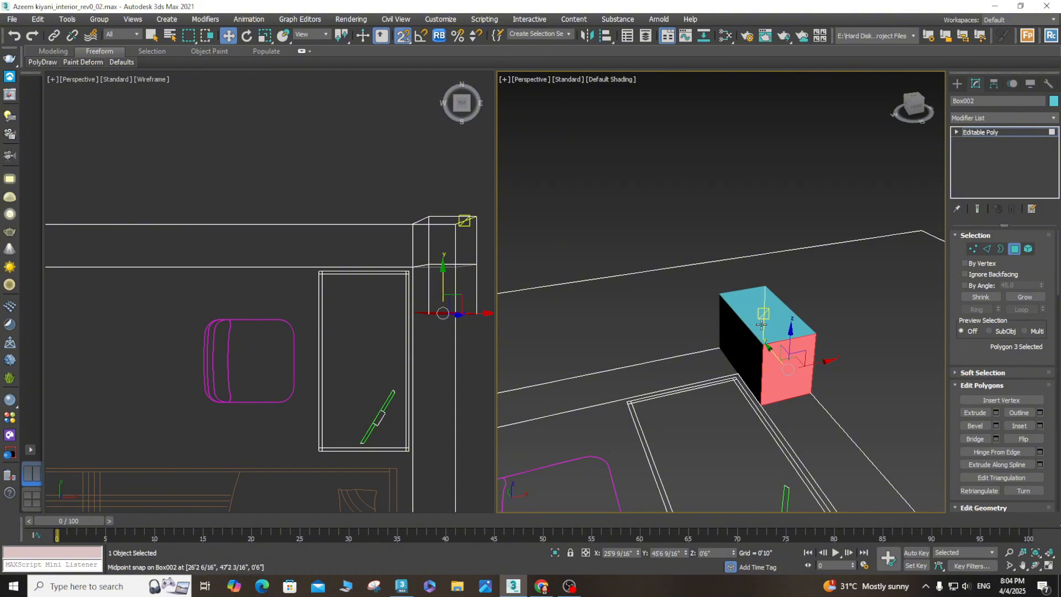
- Show edged faces in the shaded viewport and move the extruded end polygon along the east wall to just short of the partition wall
key("F4")
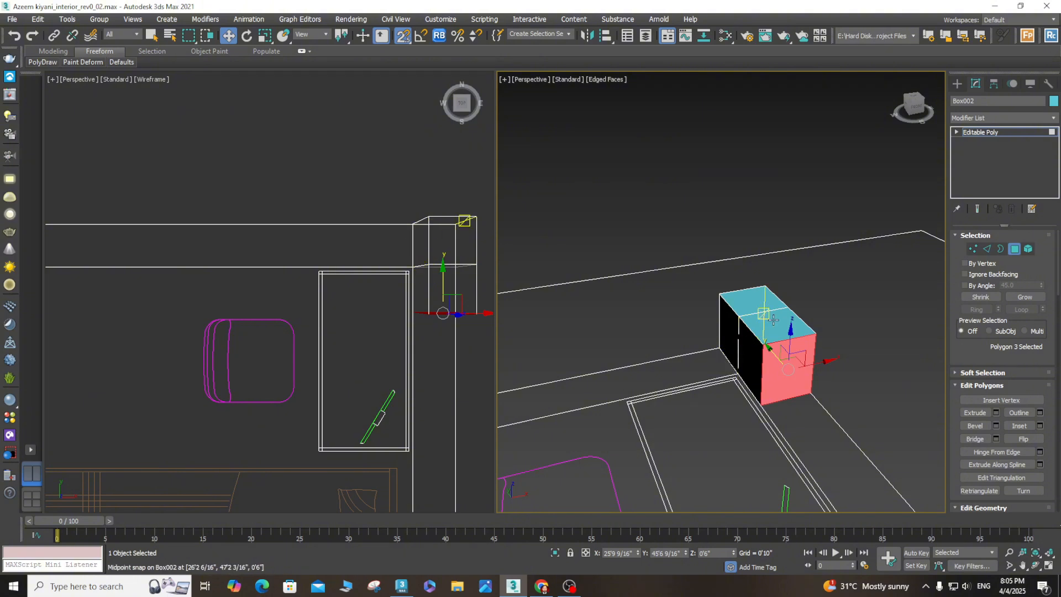
scroll(774, 299, "down", 3)
scroll(774, 298, "up", 1)
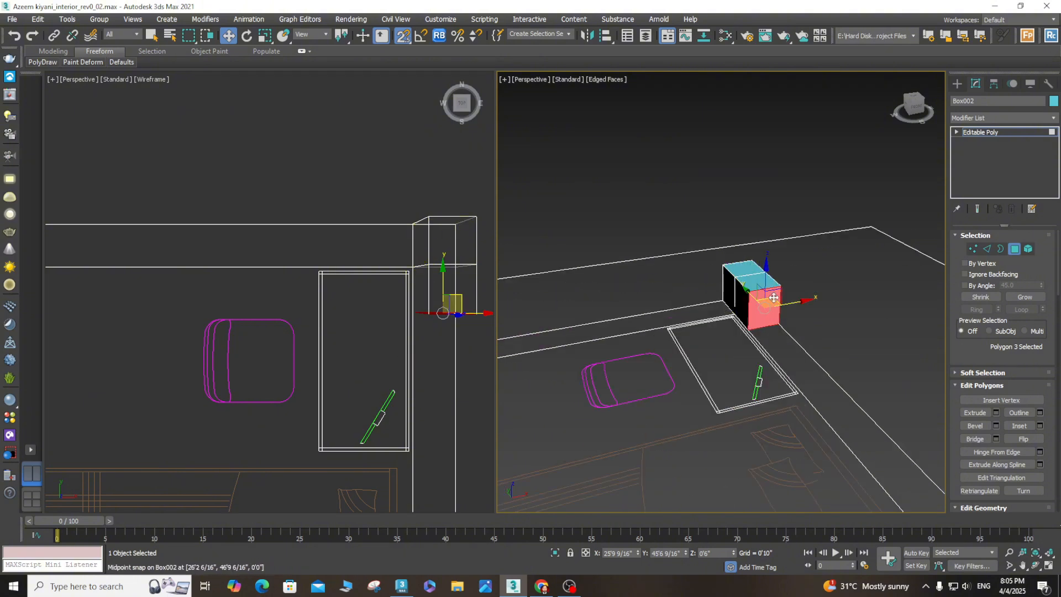
scroll(773, 298, "down", 4)
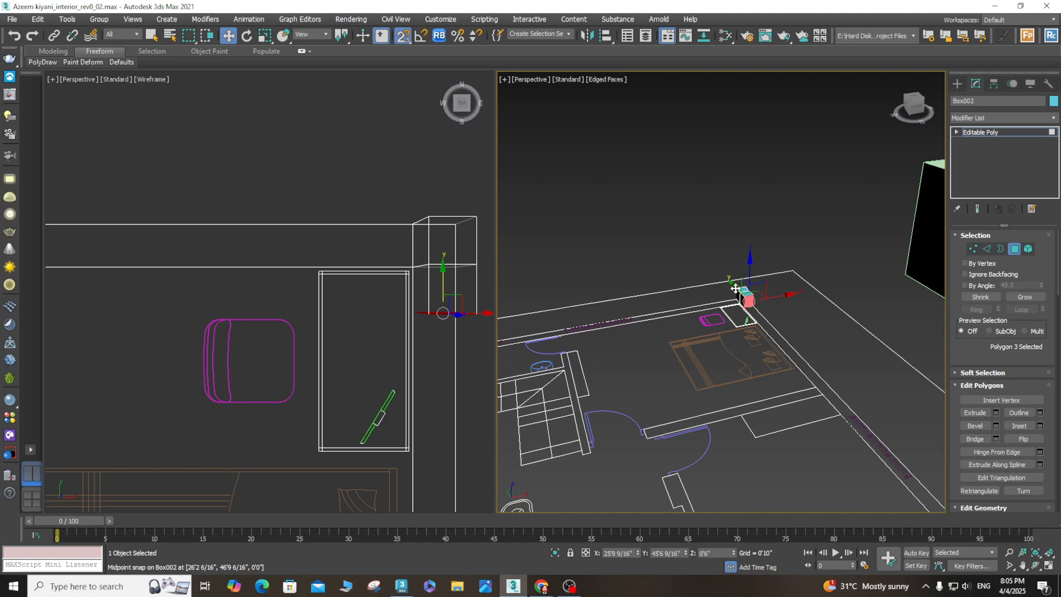
scroll(733, 286, "up", 2)
left_click_drag(735, 287, 880, 437)
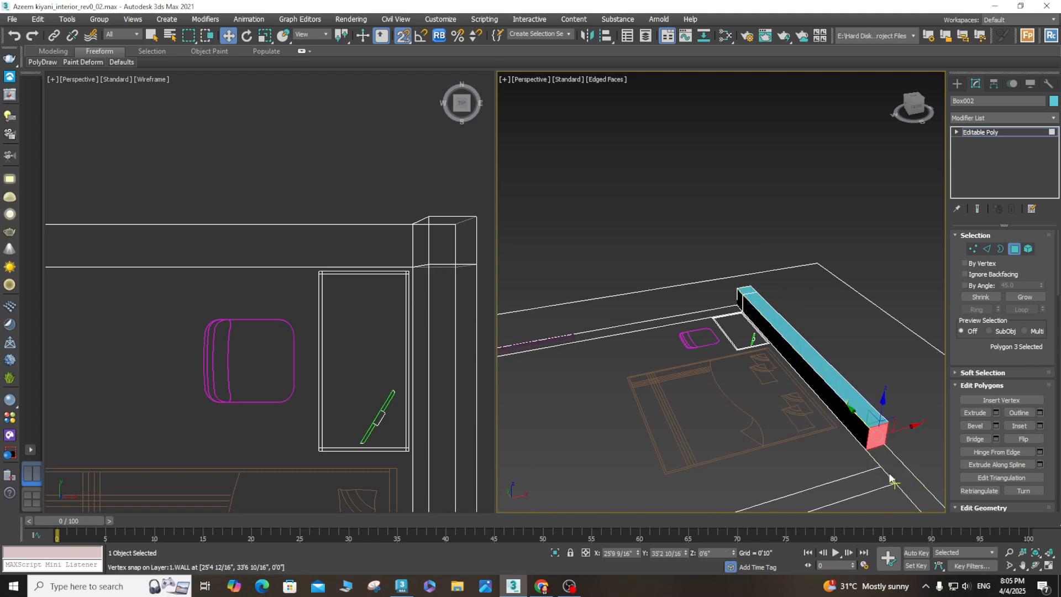
- Switch the wireframe viewport to Top view and snap the end polygon to the near edge of the bedroom's partition wall
scroll(306, 239, "down", 6)
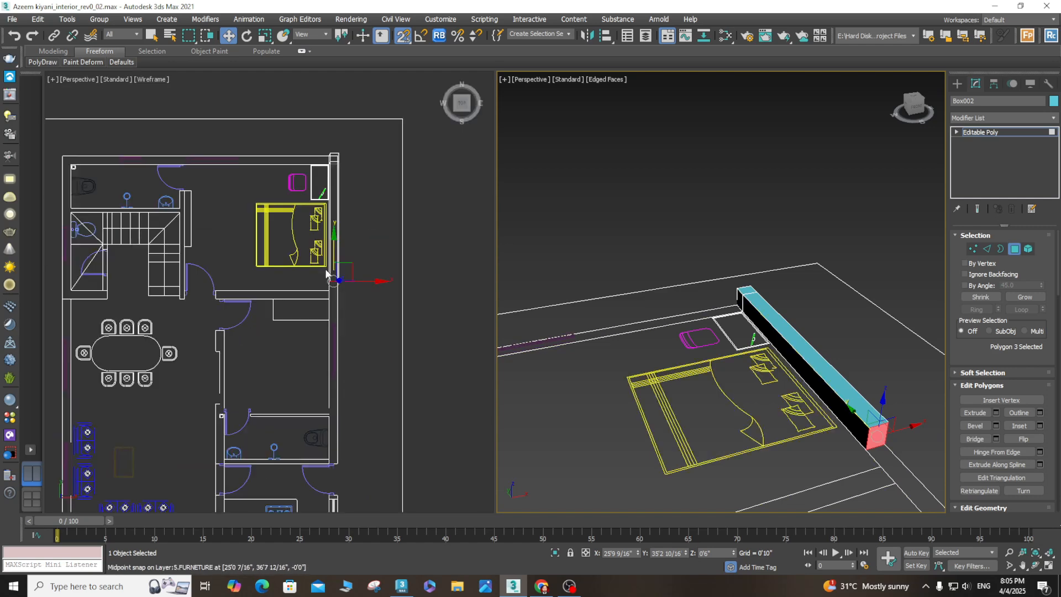
key("t")
scroll(326, 272, "up", 10)
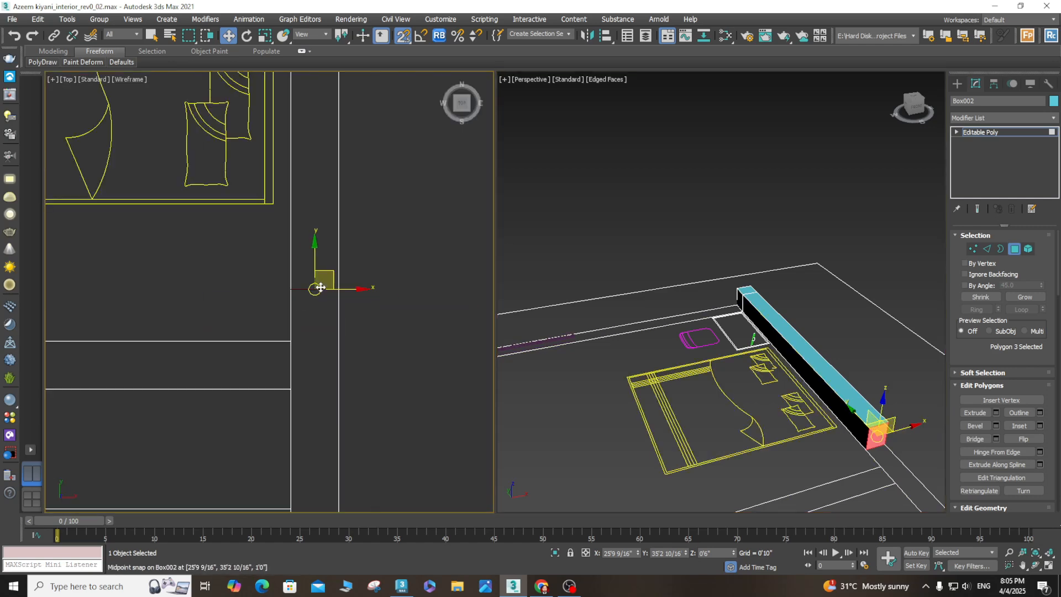
left_click_drag(314, 288, 295, 339)
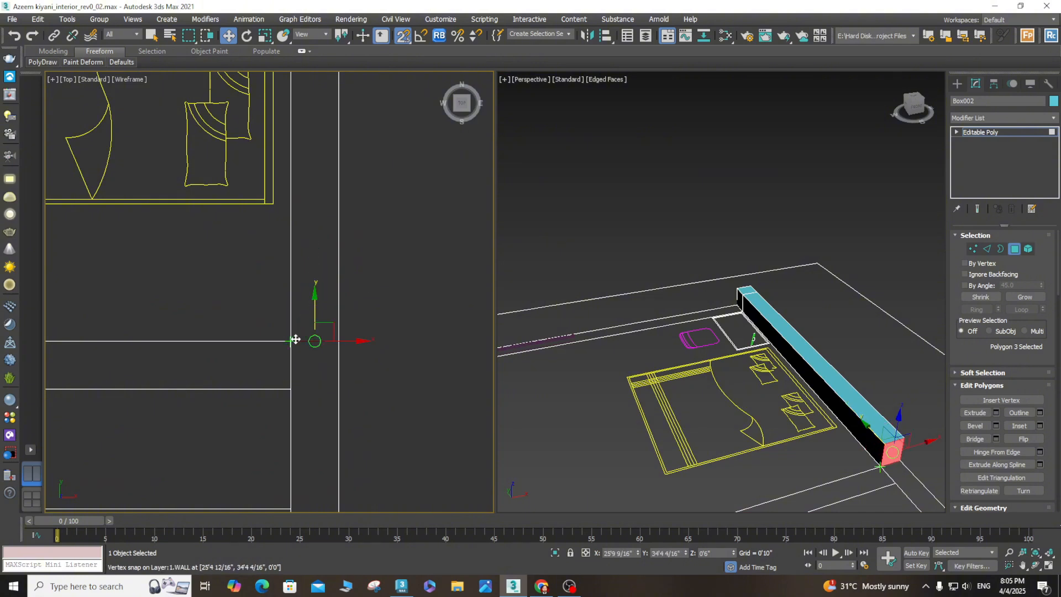
- Extrude the end polygon by 0'9 9/16" to cover the partition wall's thickness
left_click(995, 413)
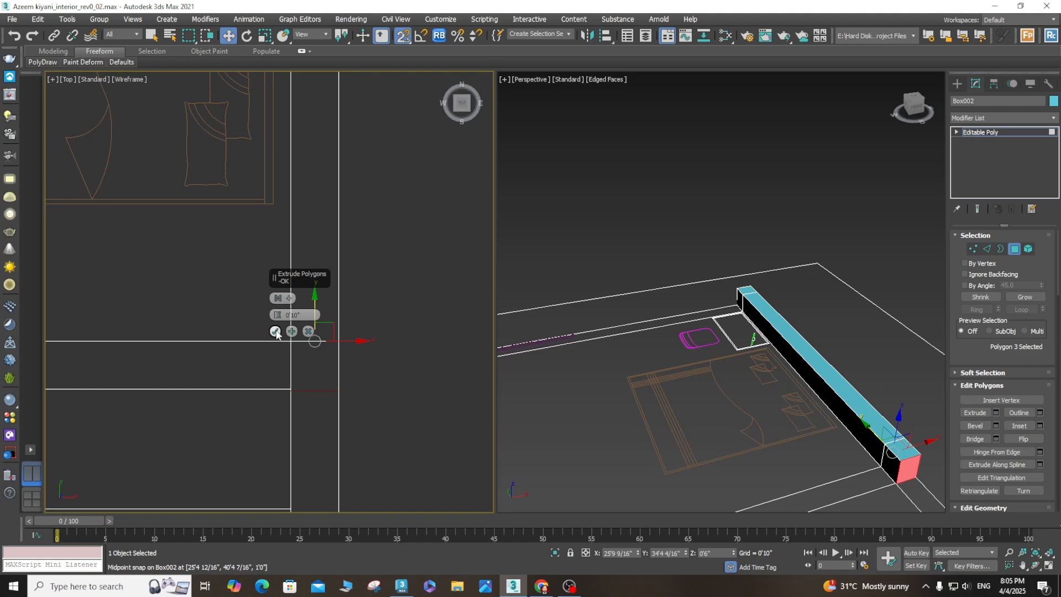
scroll(294, 400, "up", 5)
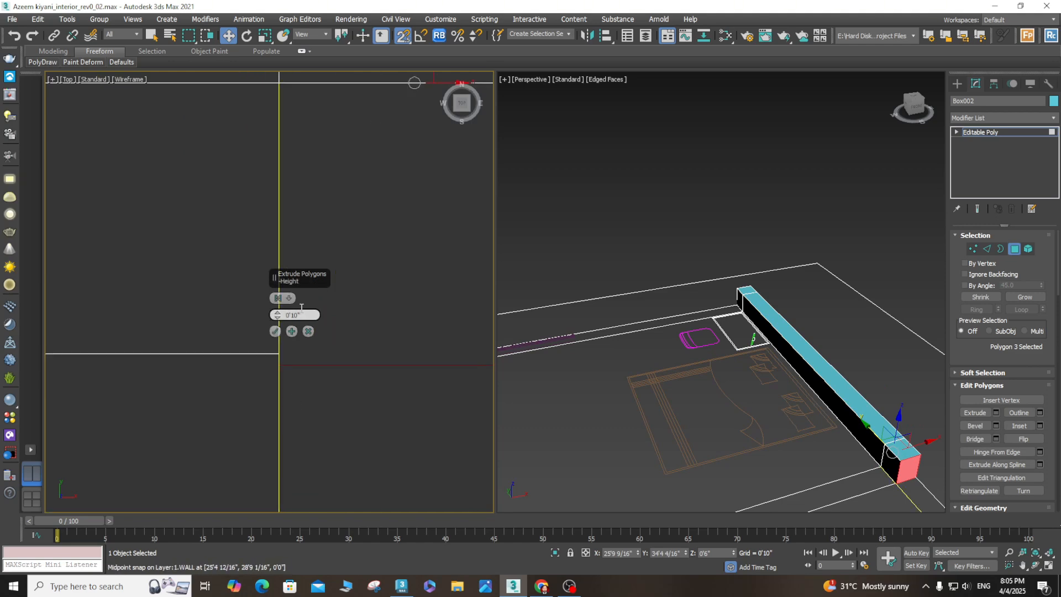
left_click_drag(278, 316, 280, 328)
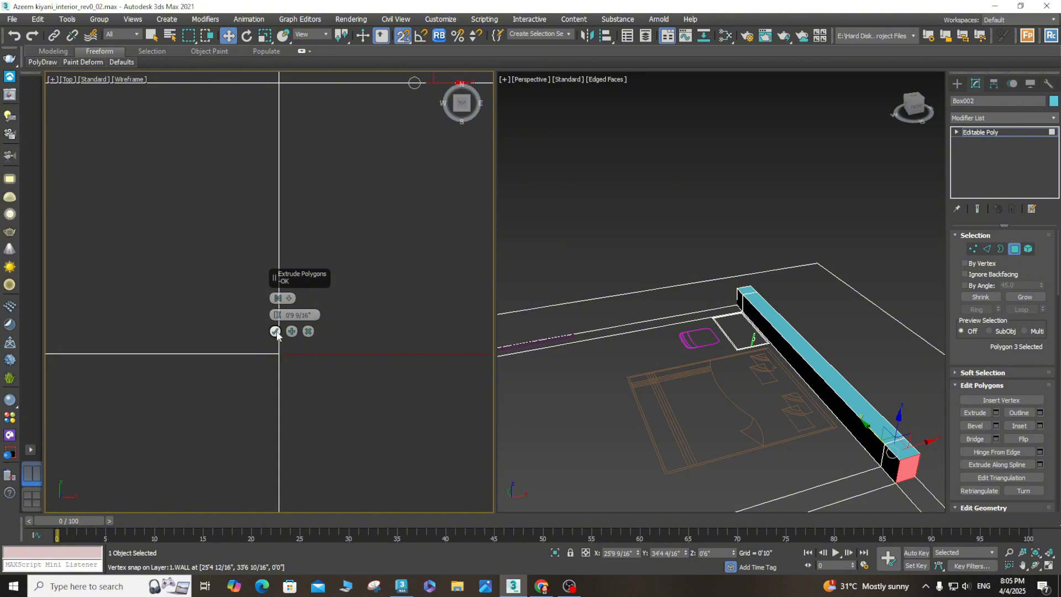
left_click(275, 331)
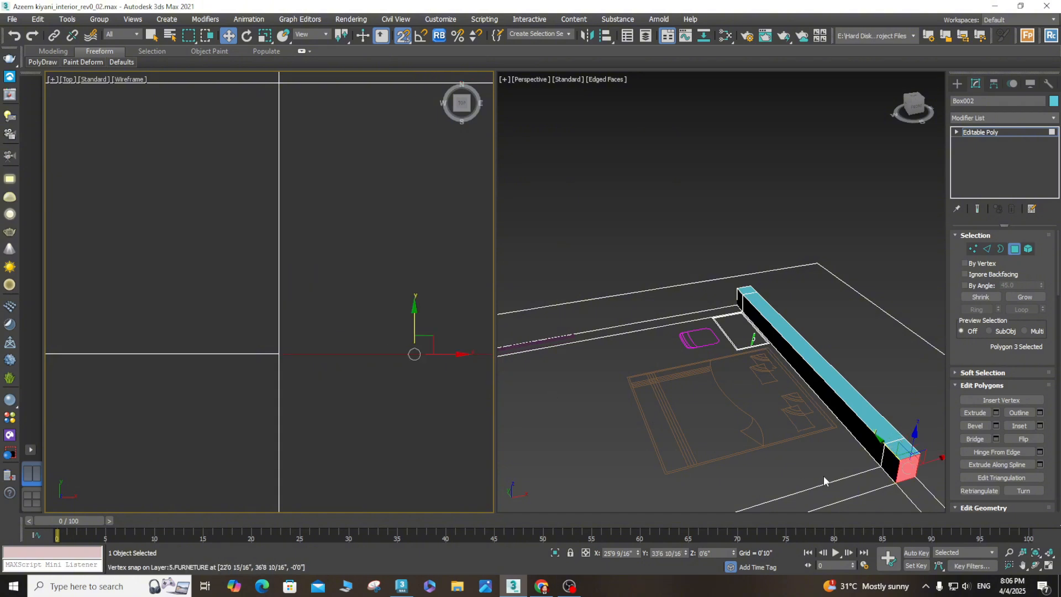
- Extrude the corner block's west-facing polygon by 0'9 9/16" along the bedroom's south partition wall
left_click(891, 466)
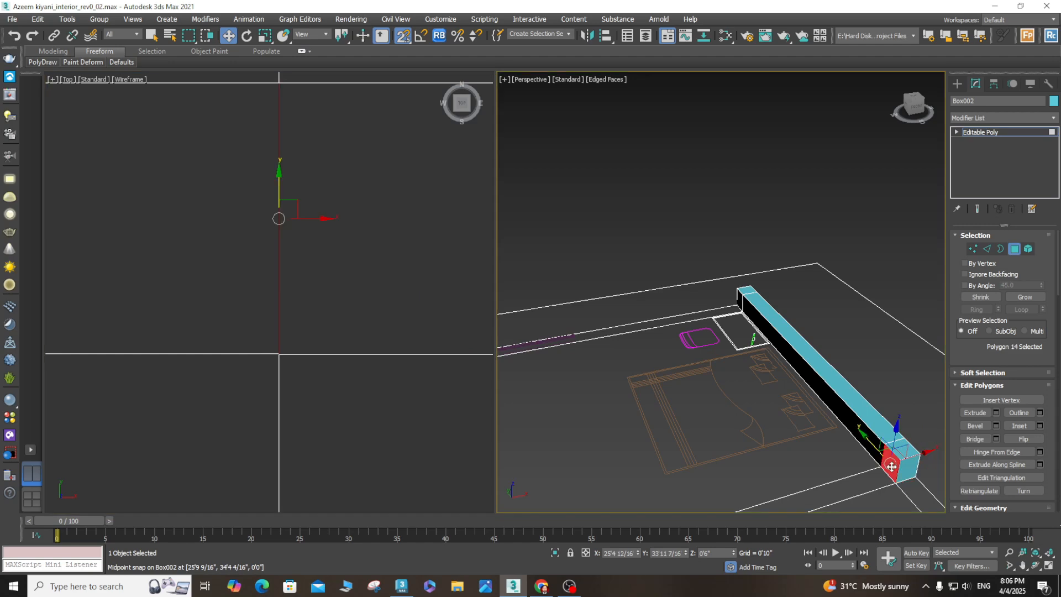
left_click(995, 412)
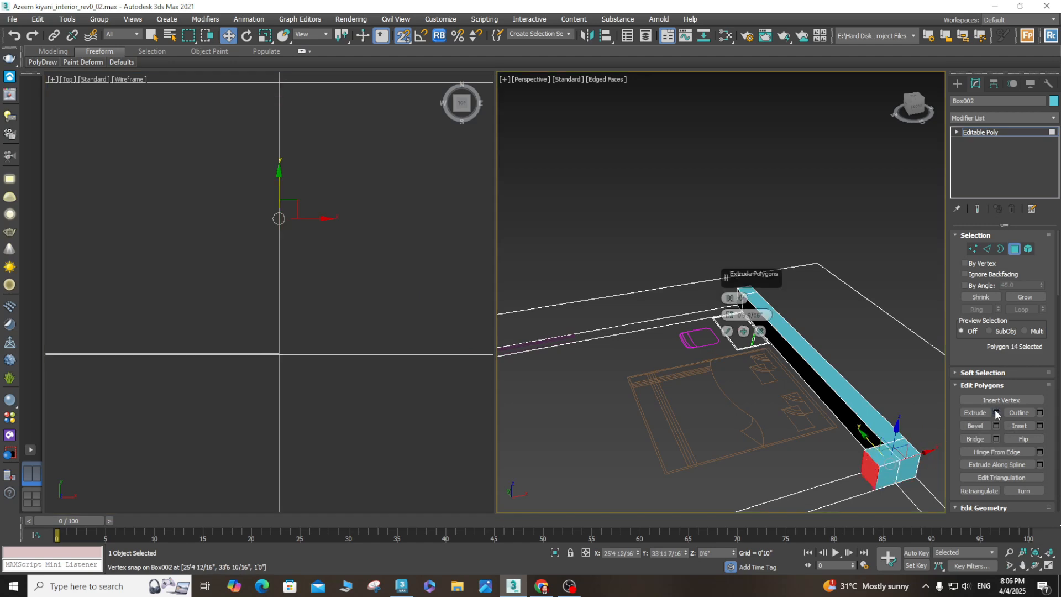
left_click(728, 331)
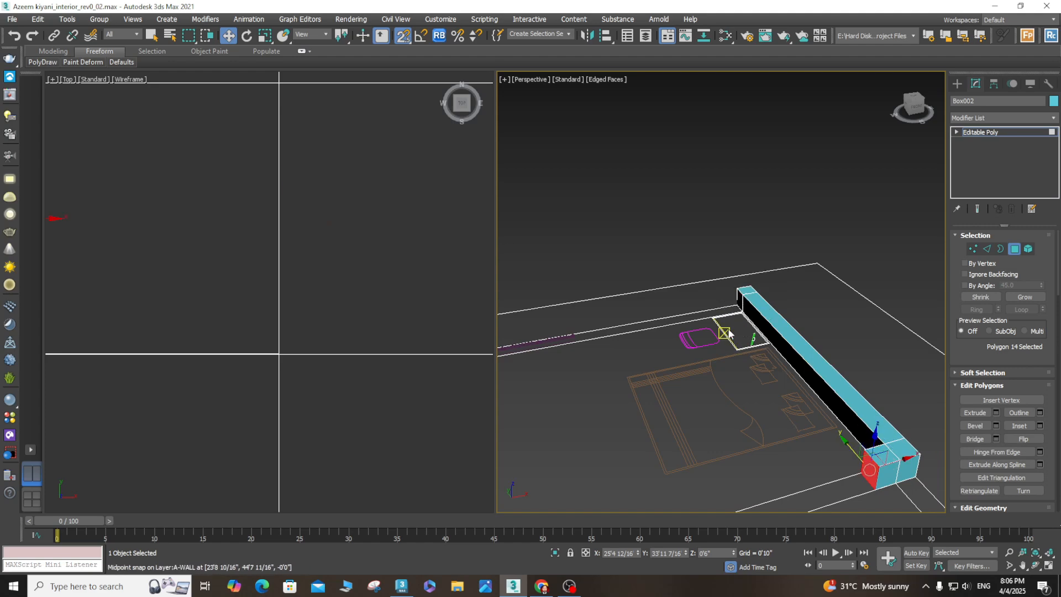
- Move the extruded end polygon west along the partition wall and snap it to the wall's end at the bedroom door opening
scroll(839, 378, "down", 3)
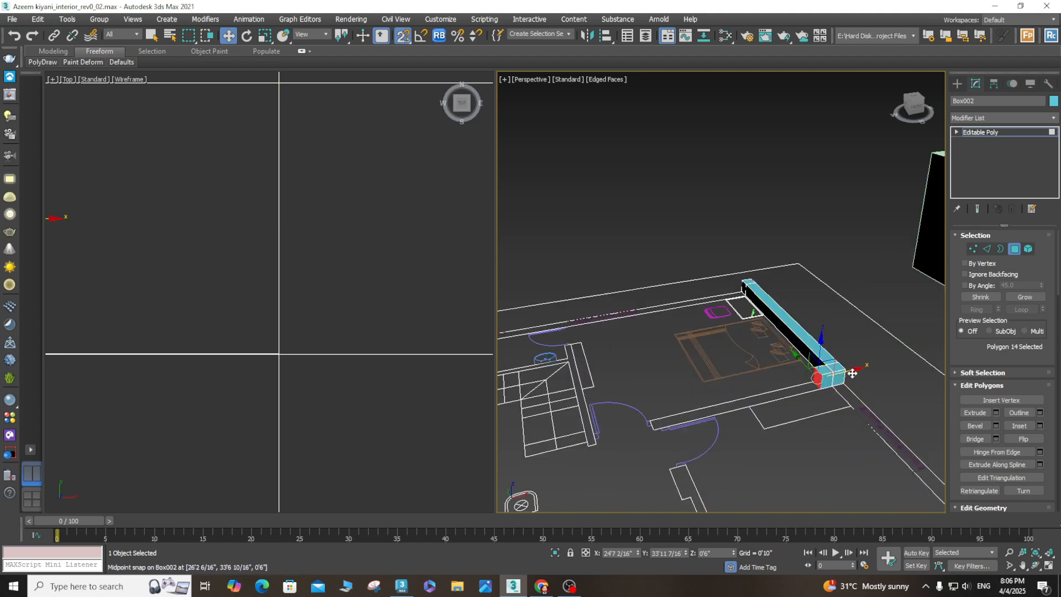
scroll(332, 334, "up", 5)
scroll(387, 359, "down", 5)
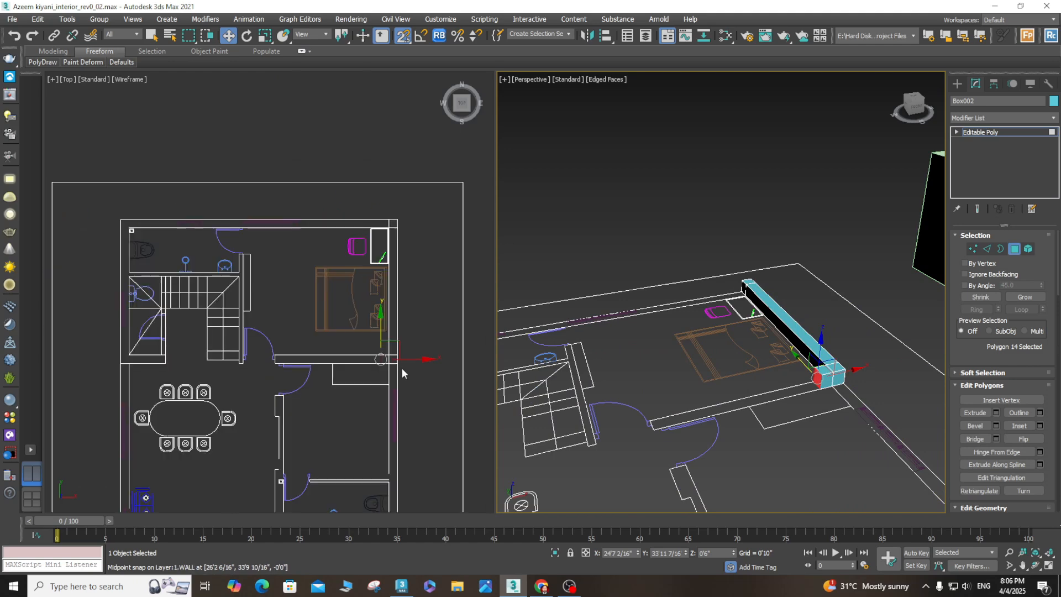
scroll(403, 367, "up", 6)
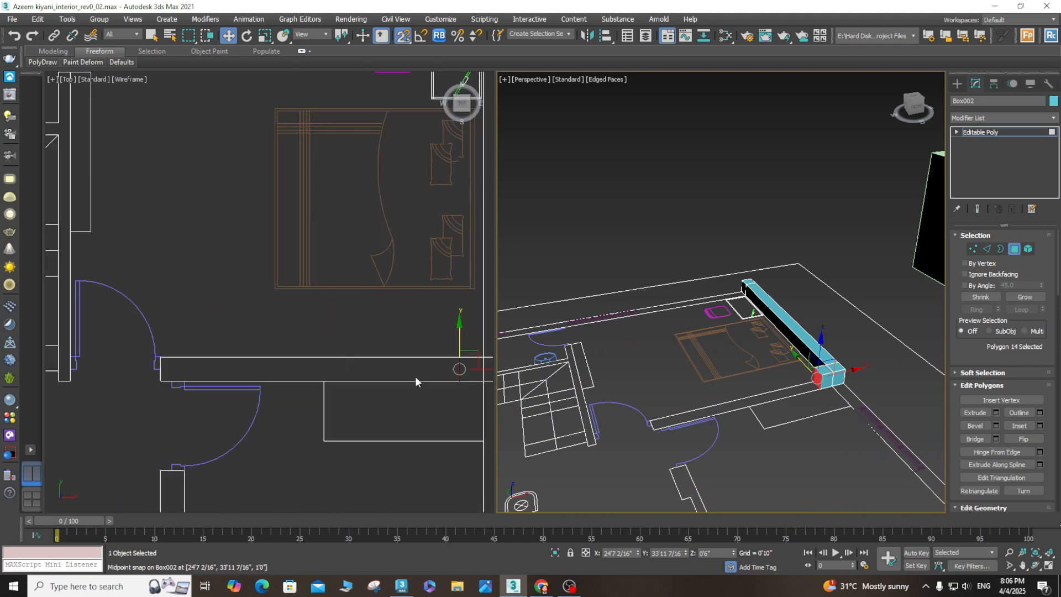
scroll(420, 378, "down", 2)
left_click_drag(391, 371, 149, 371, "shift")
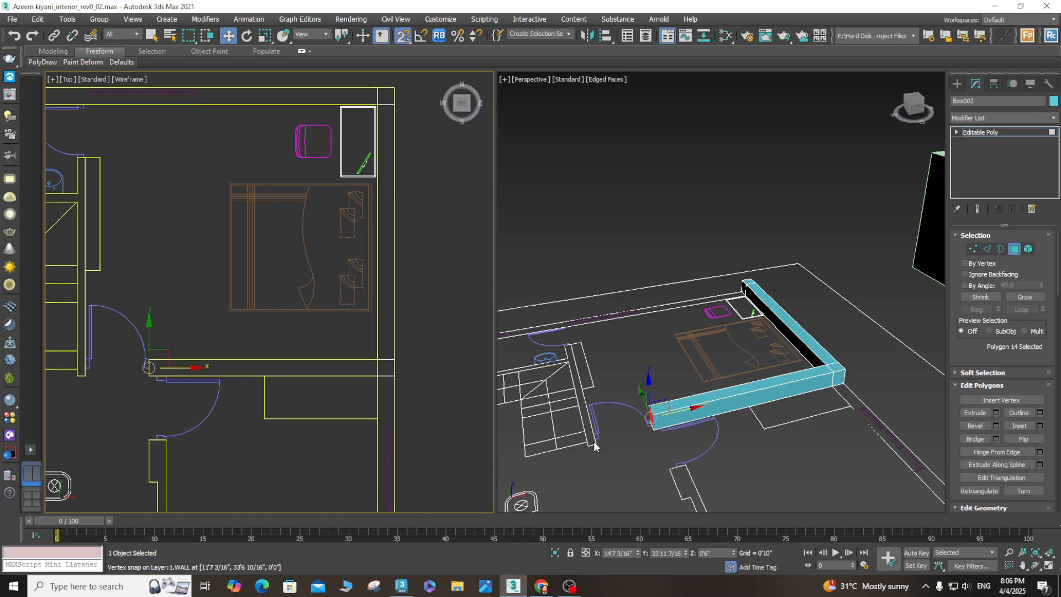
- Extrude the end polygon by 0'9 9/16" and snap it across the bedroom door opening to the stair wall's near edge
scroll(599, 442, "up", 2)
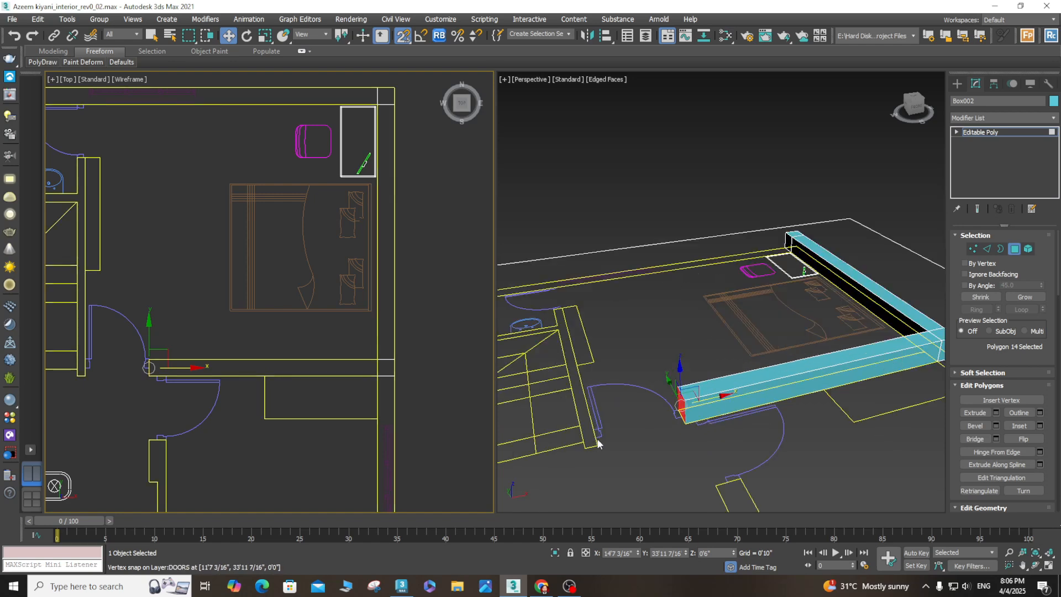
left_click(996, 413)
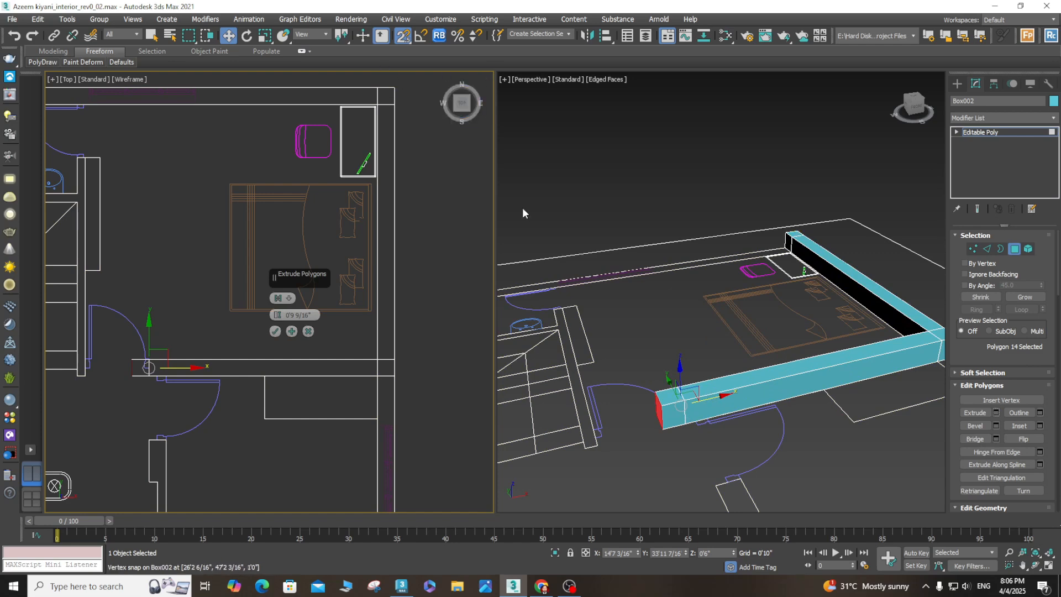
scroll(210, 333, "down", 2)
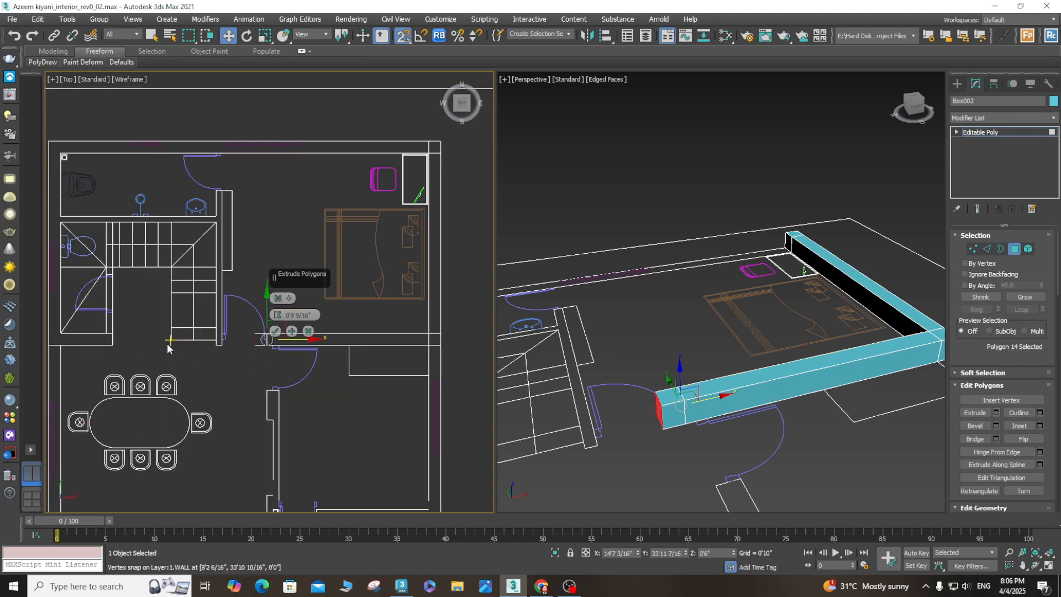
scroll(263, 333, "up", 4)
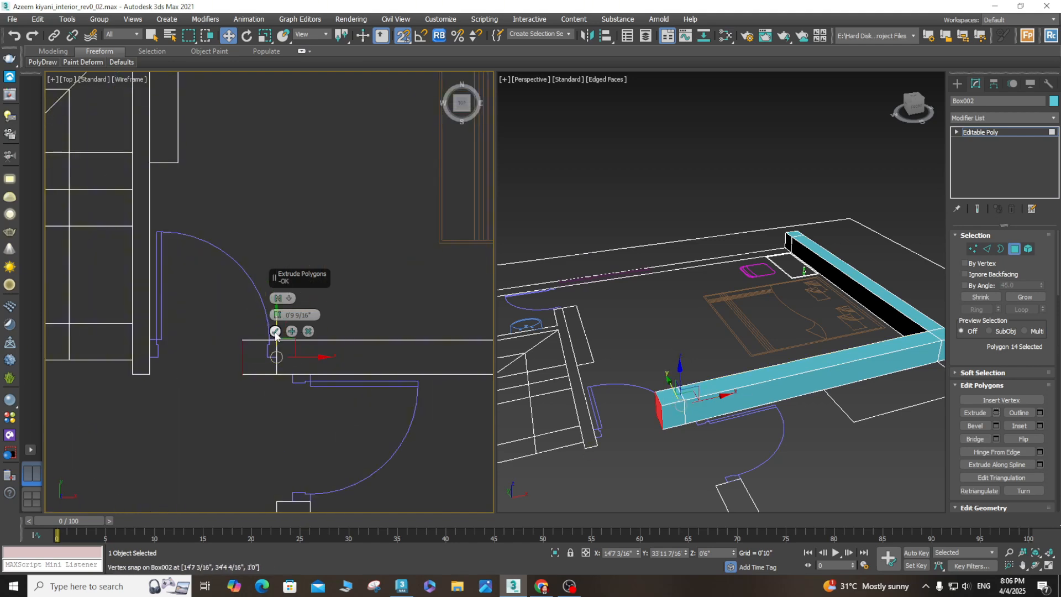
left_click(275, 332)
left_click_drag(280, 359, 150, 372)
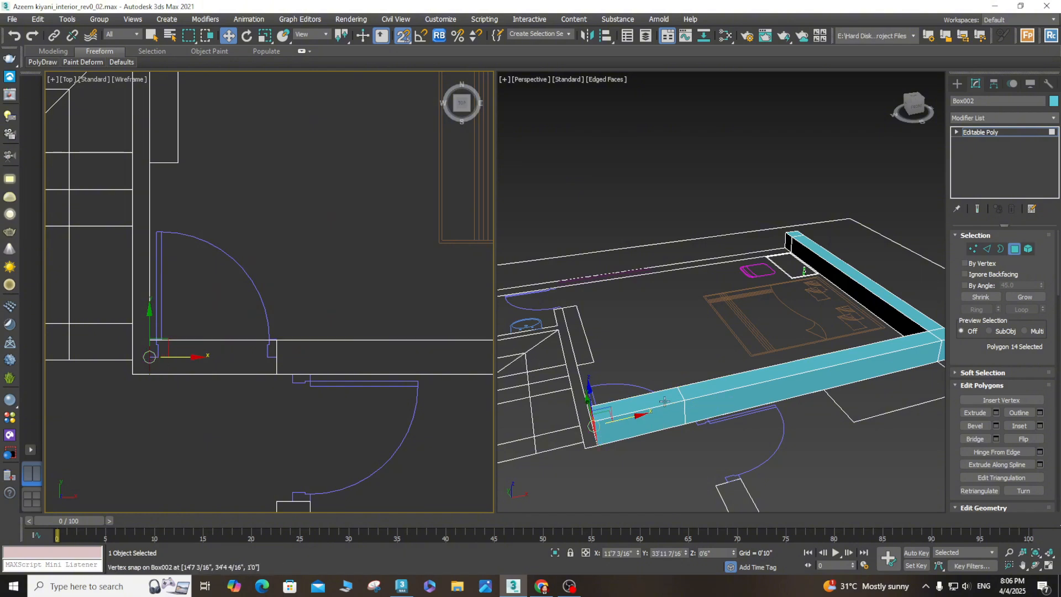
- Extrude the end polygon another 0'9 9/16" and snap it back to the stair wall's far edge
left_click(996, 412)
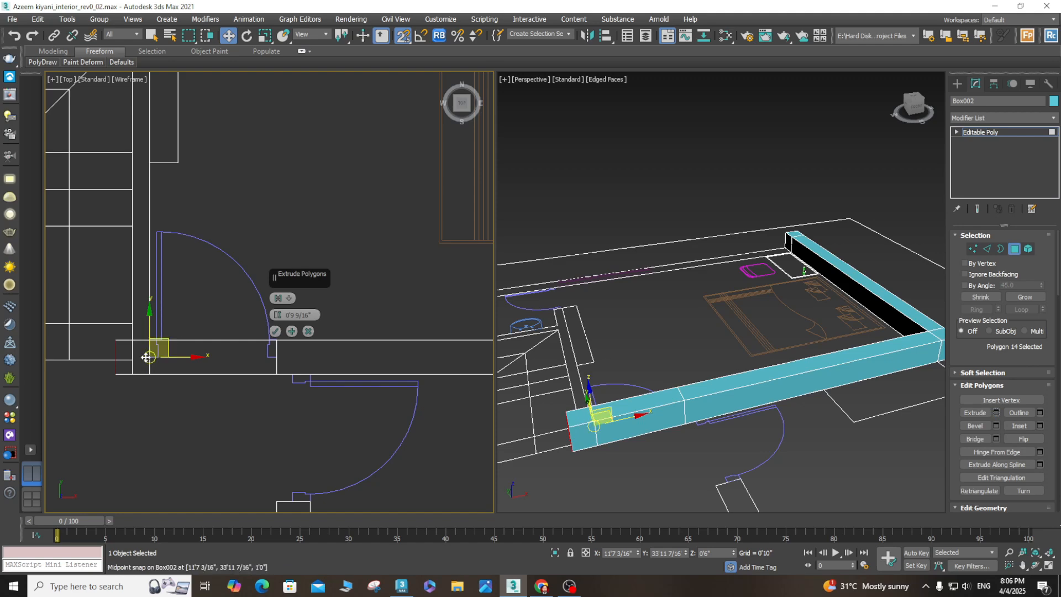
left_click(276, 332)
mouse_move(143, 359)
left_mouse_down()
mouse_move(126, 371)
mouse_move(159, 350)
left_mouse_up()
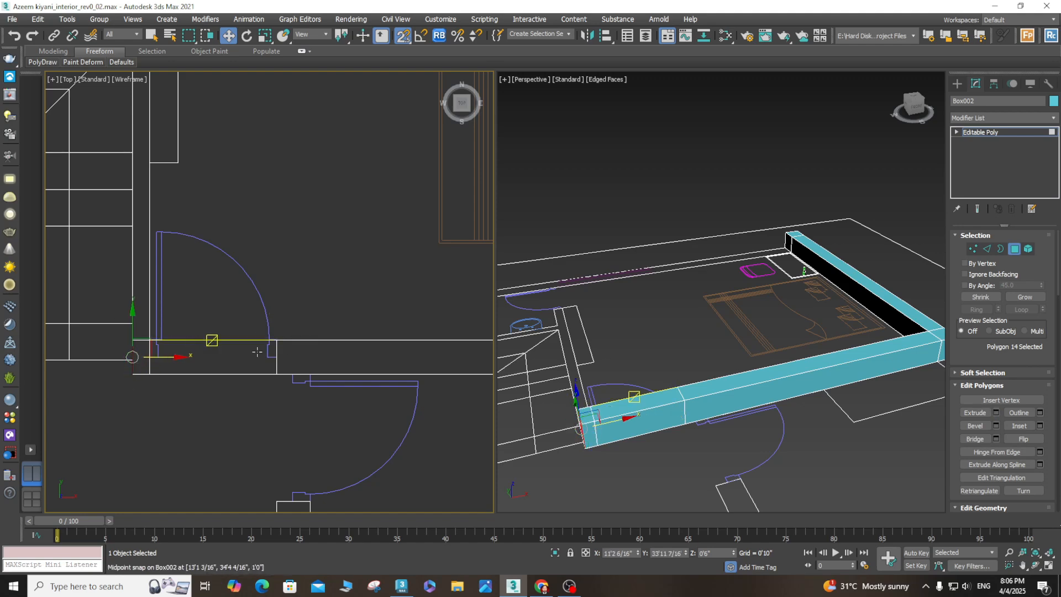
- Extrude the new corner block's north-facing polygon by 0'9 9/16" along the stair wall
scroll(301, 407, "down", 4)
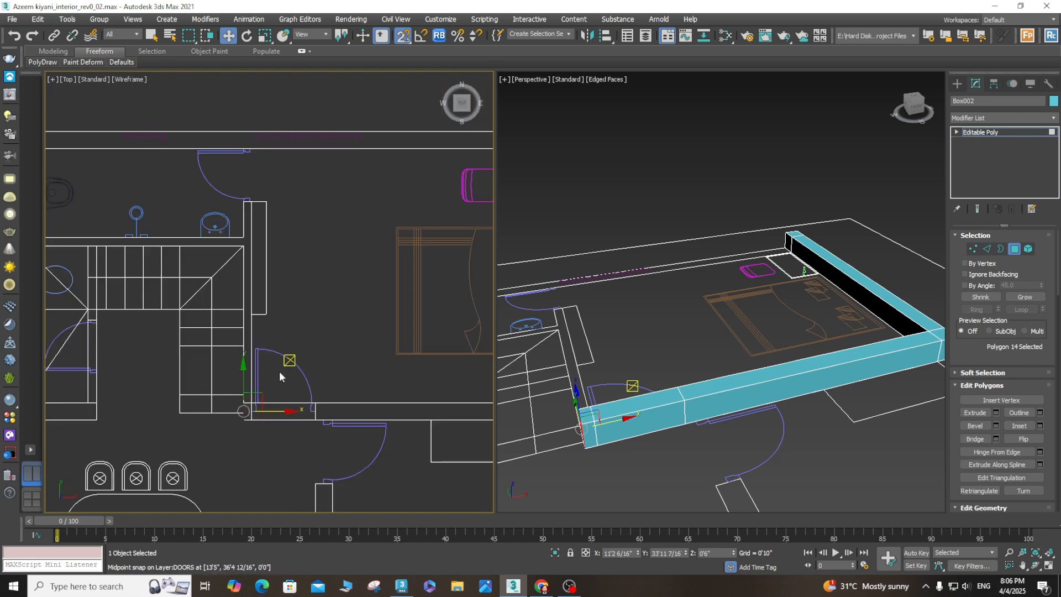
left_click(1036, 566)
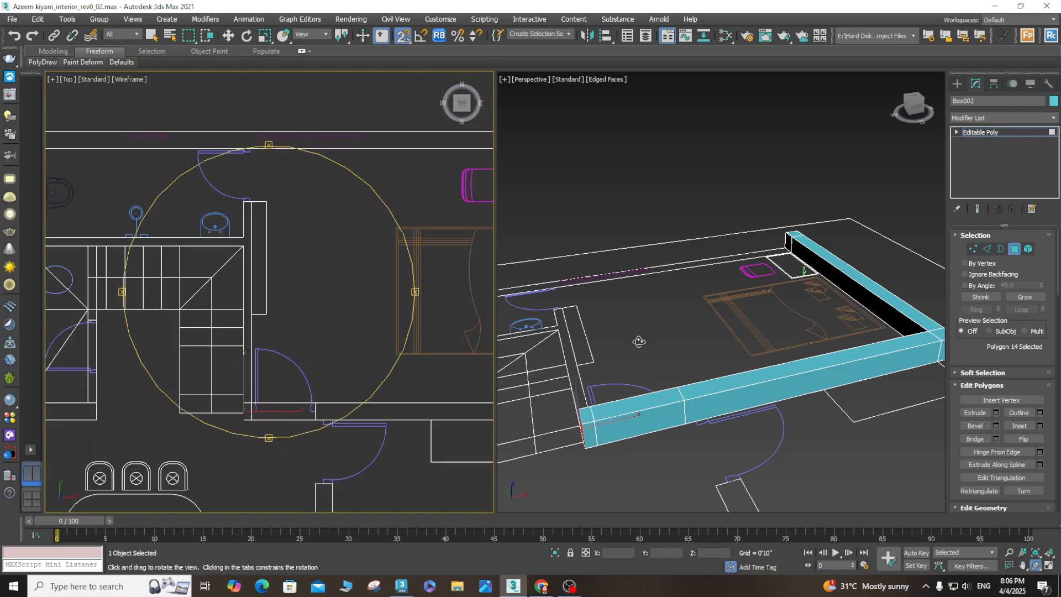
left_click_drag(664, 353, 708, 373)
scroll(751, 356, "up", 4)
key("w")
left_click(781, 409)
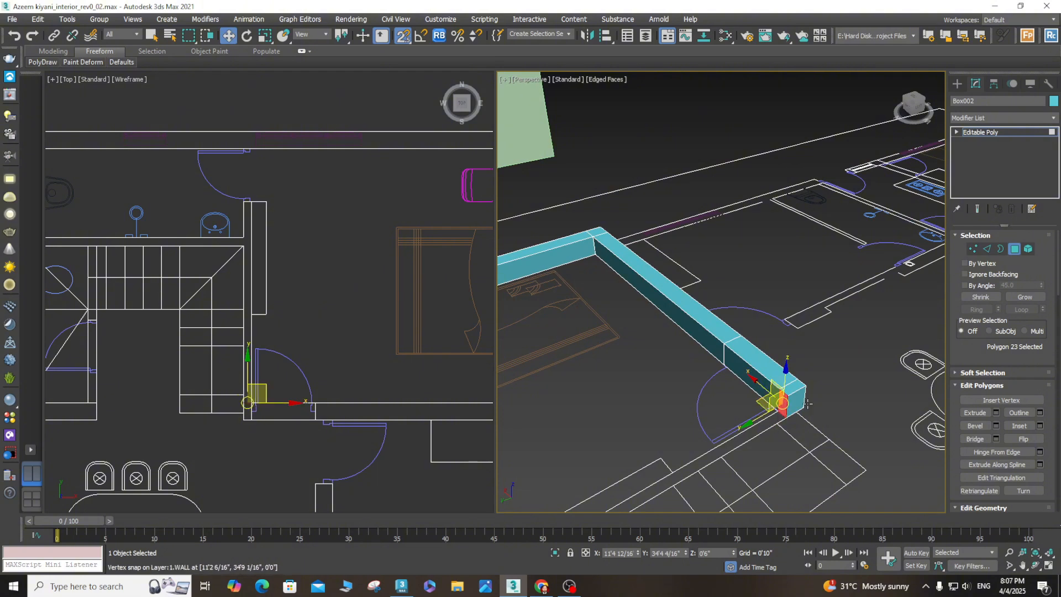
left_click(996, 413)
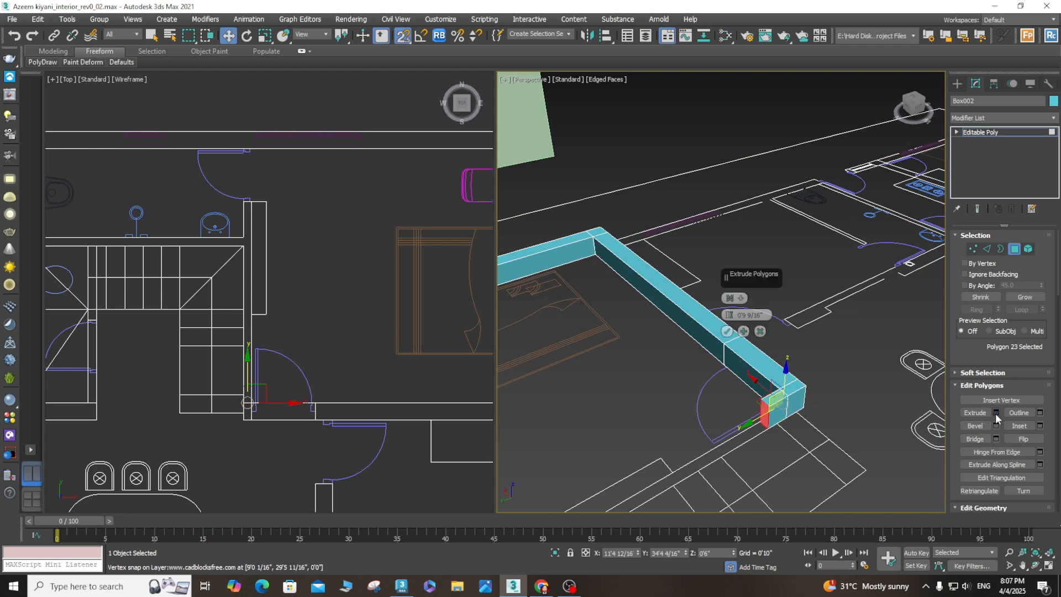
left_click(727, 331)
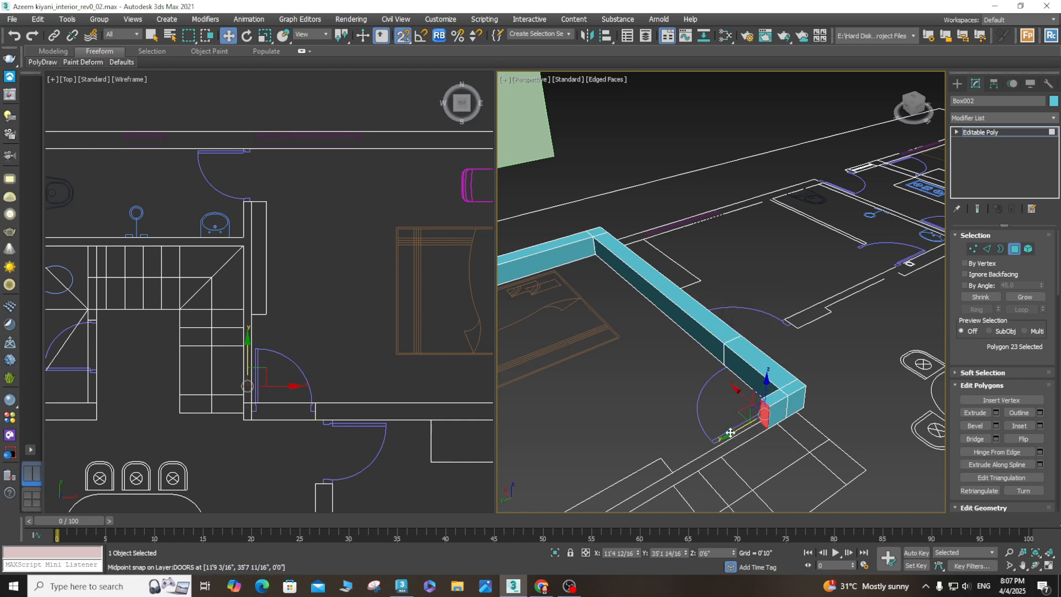
- Move the end polygon north along the stair wall and snap it to the wall's end at the bathroom door opening
left_click_drag(730, 433, 586, 497)
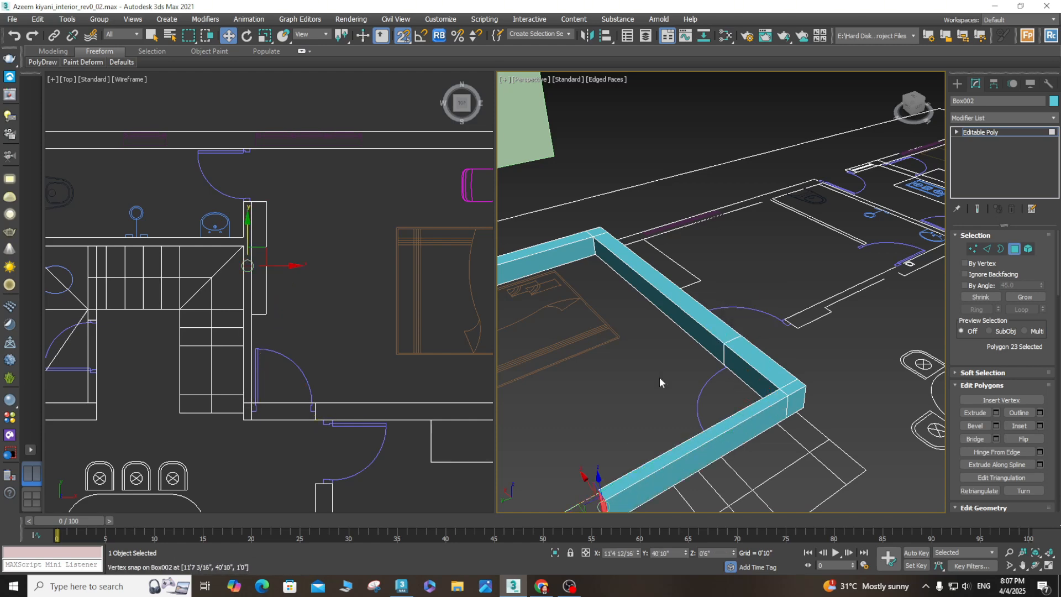
scroll(689, 346, "down", 5)
scroll(690, 346, "up", 5)
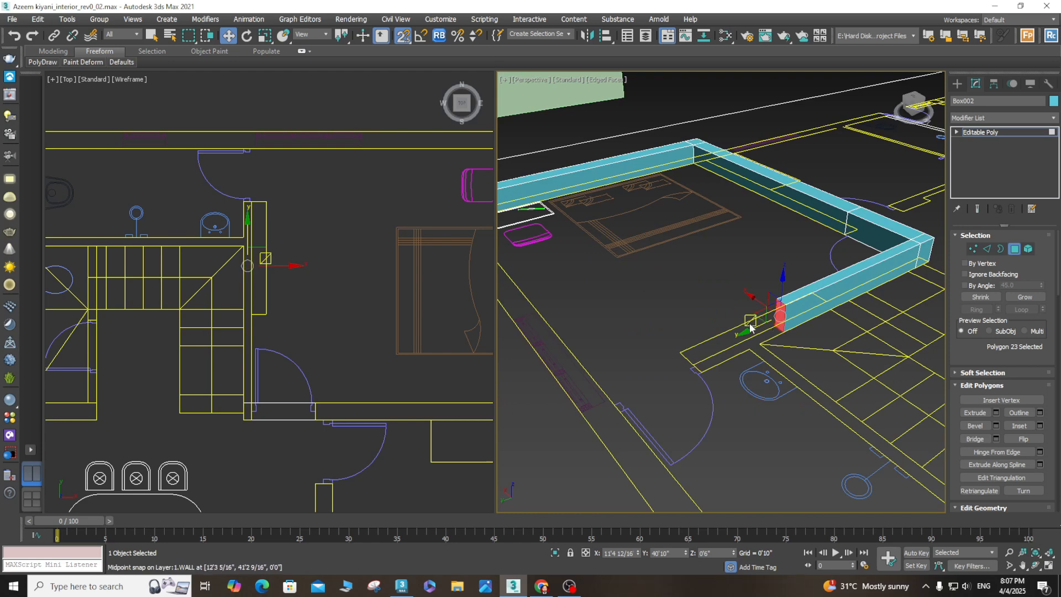
left_click_drag(749, 329, 682, 358)
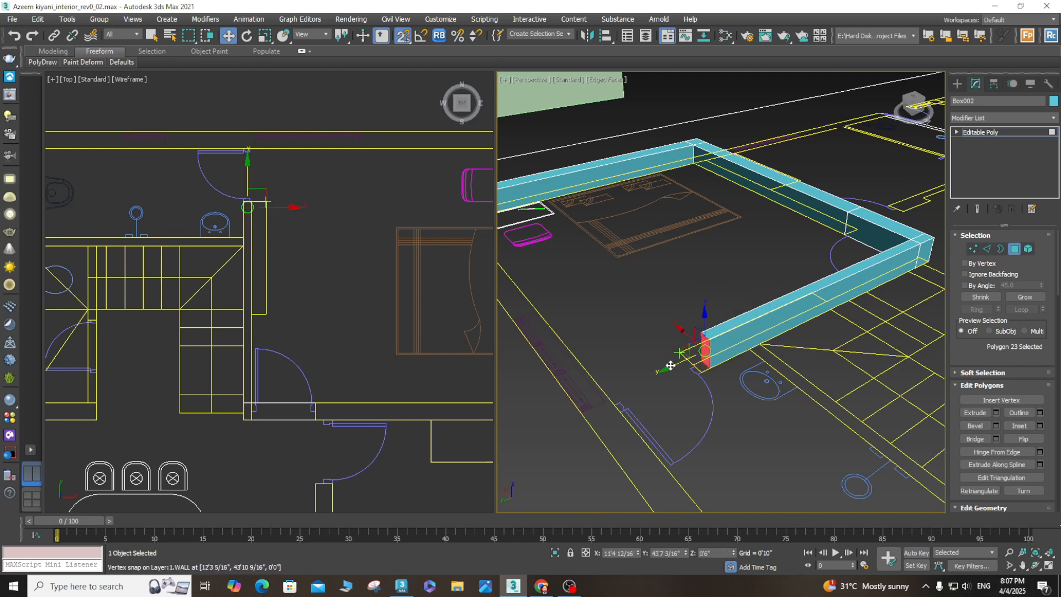
scroll(322, 280, "down", 5)
scroll(310, 265, "up", 10)
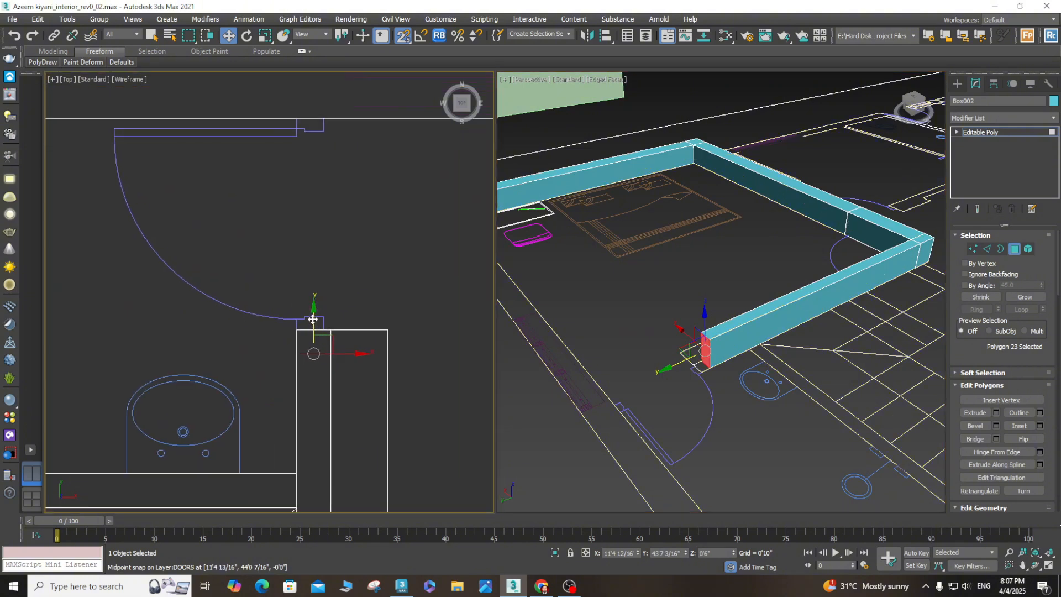
left_click_drag(310, 315, 303, 328)
scroll(303, 327, "down", 6)
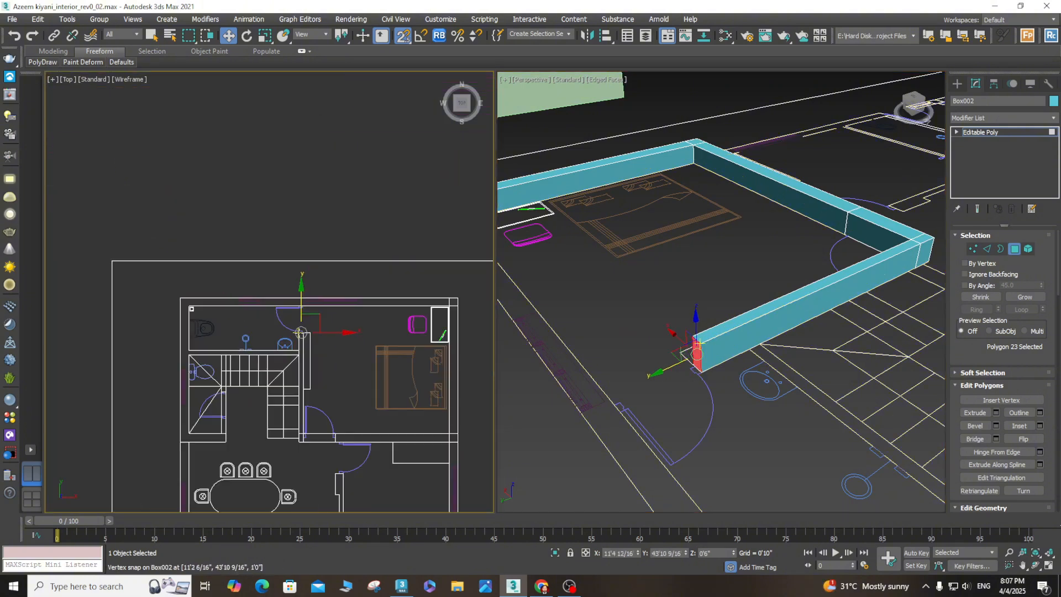
scroll(303, 320, "up", 4)
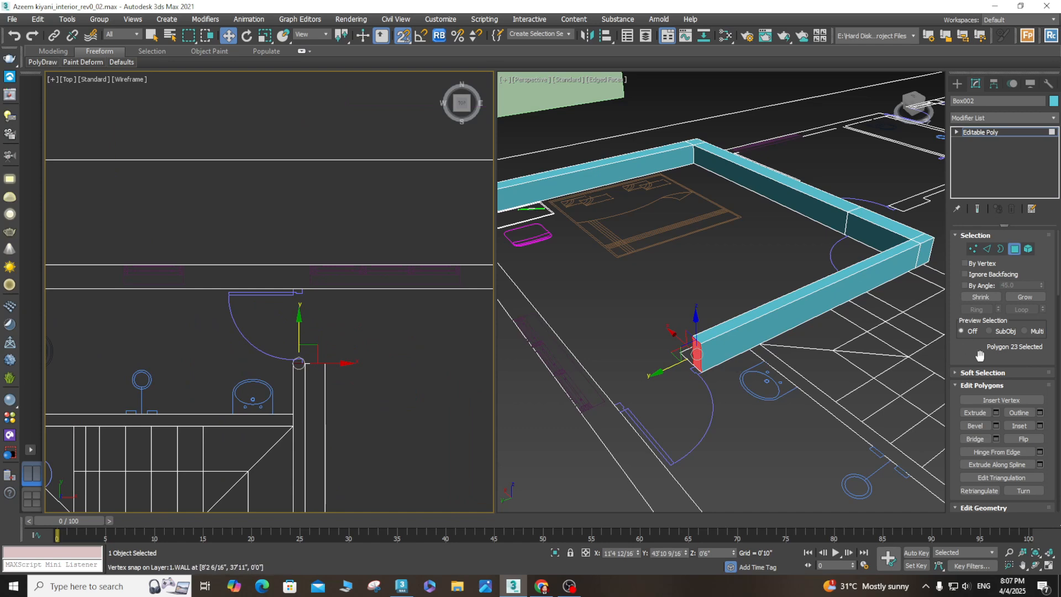
- Extrude the end polygon by 0'9 9/16" and snap it across the bathroom door opening to the north wall's inner edge
left_click(994, 412)
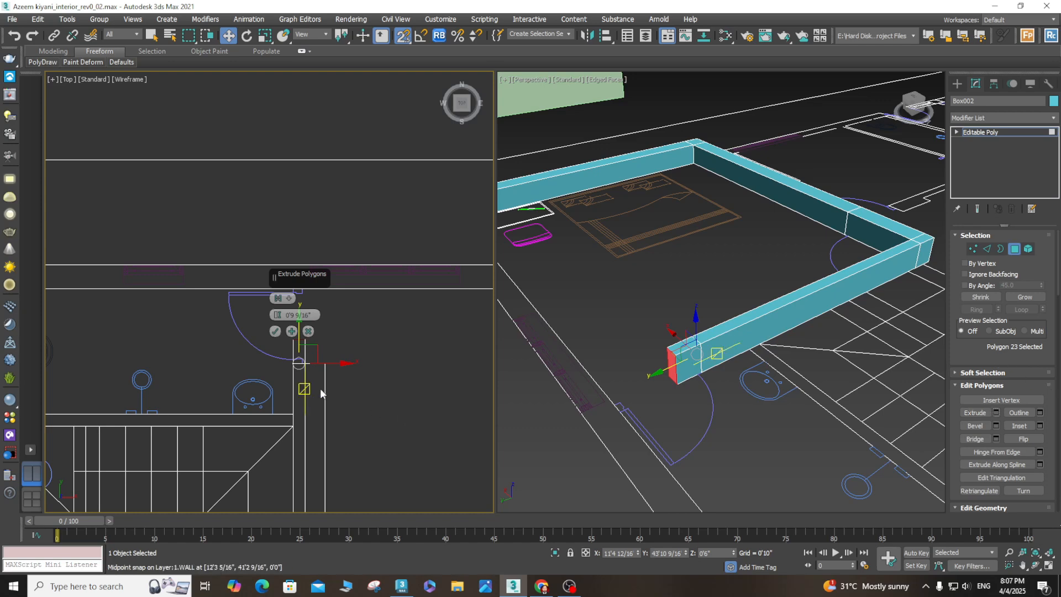
left_click(275, 331)
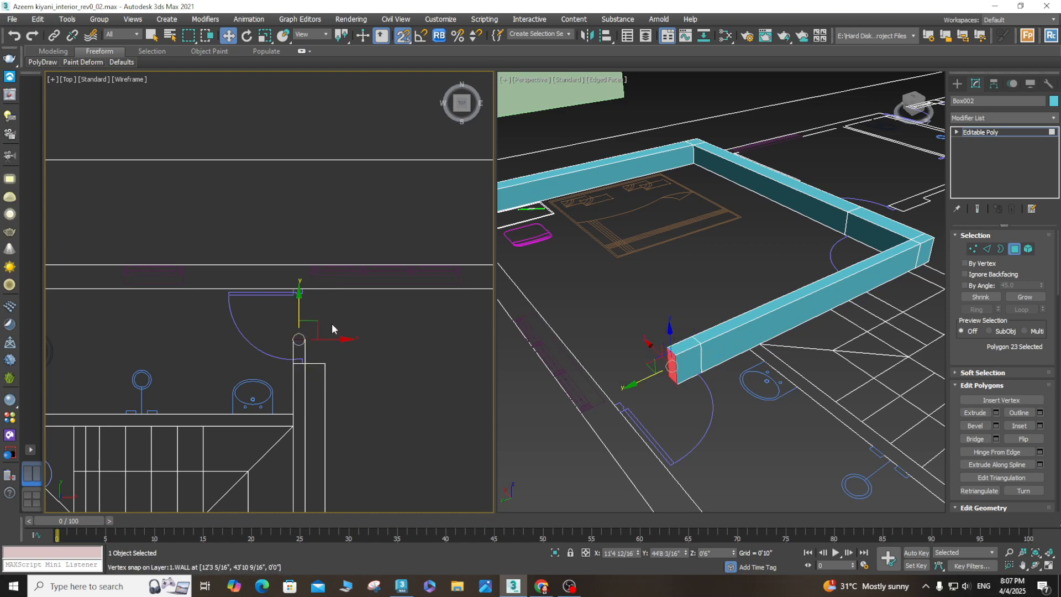
mouse_move(298, 301)
left_mouse_down()
mouse_move(298, 279)
mouse_move(297, 288)
left_mouse_up()
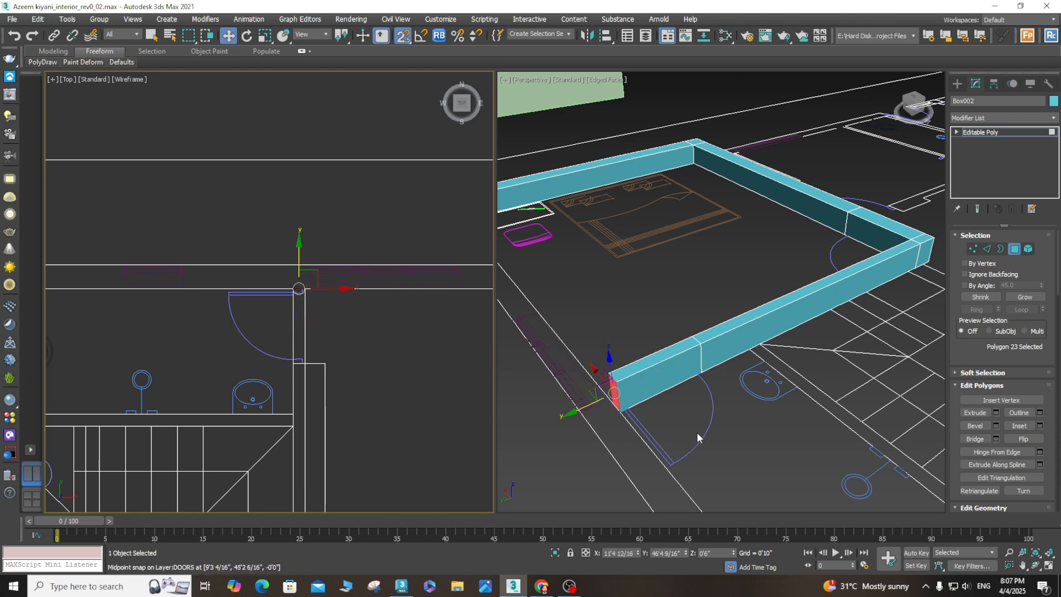
- Extrude the end polygon once more and snap it to the north wall's outer edge, covering the wall's thickness
scroll(537, 385, "down", 5)
scroll(663, 438, "up", 2)
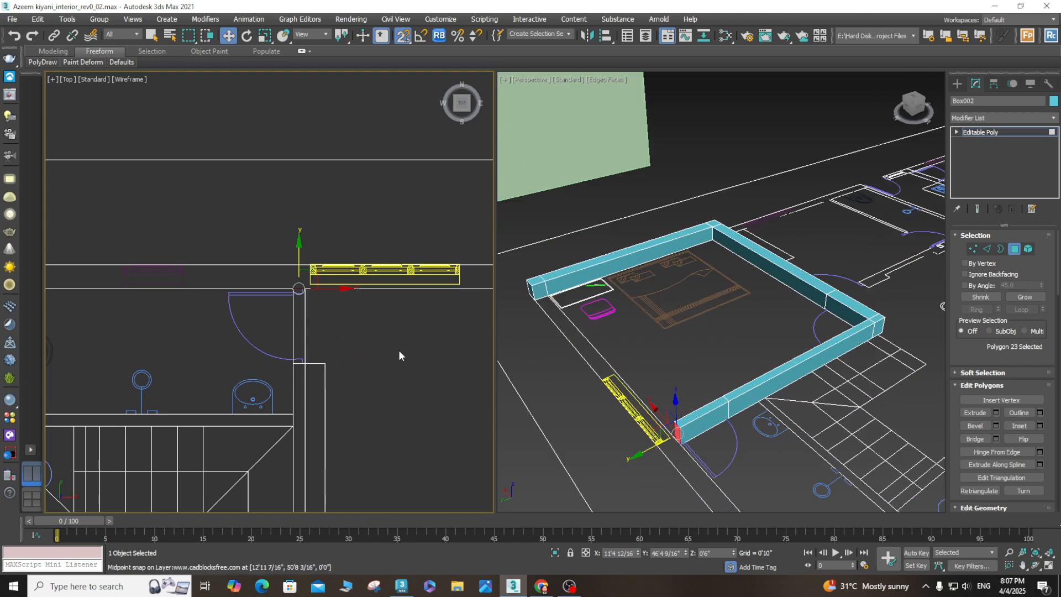
scroll(300, 286, "up", 2)
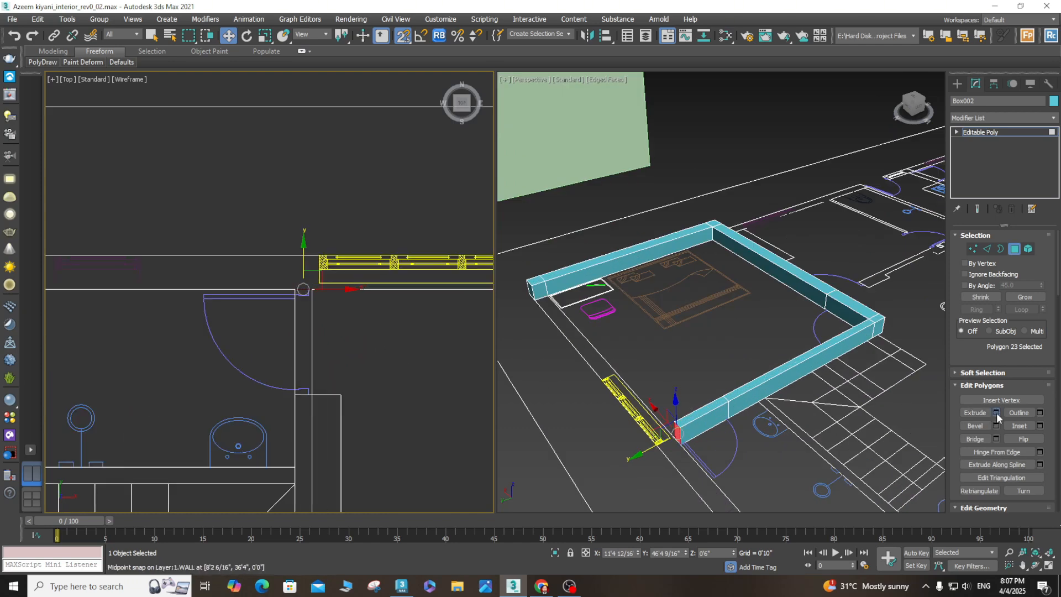
left_click_drag(305, 305, 282, 257)
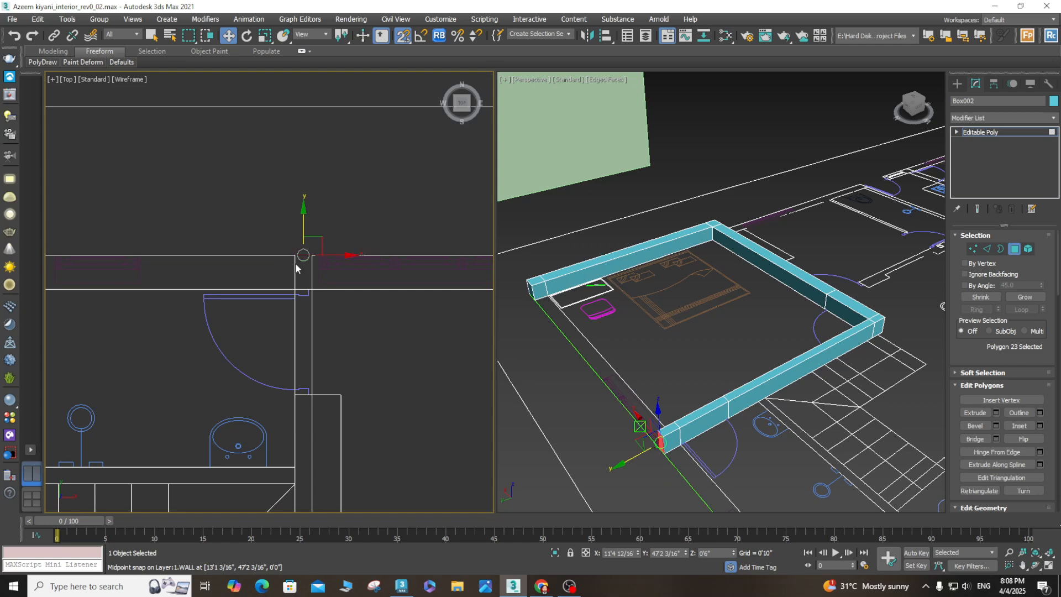
- Extrude the bedroom-facing polygon of the stair wall's north end block by 0'9 9/16" along the north wall
scroll(304, 309, "down", 5)
scroll(326, 298, "up", 4)
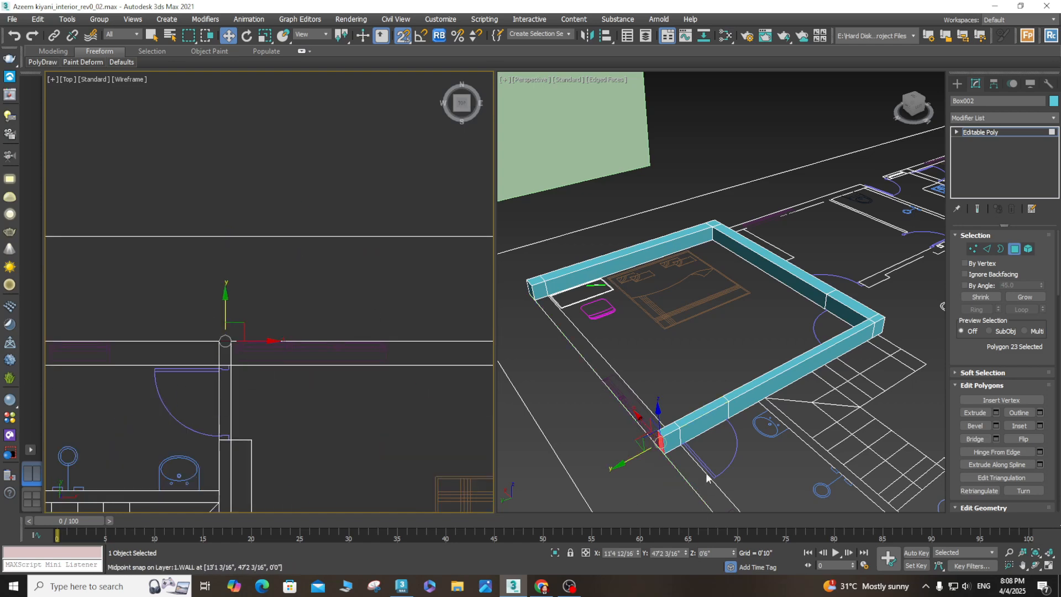
left_click(1036, 565)
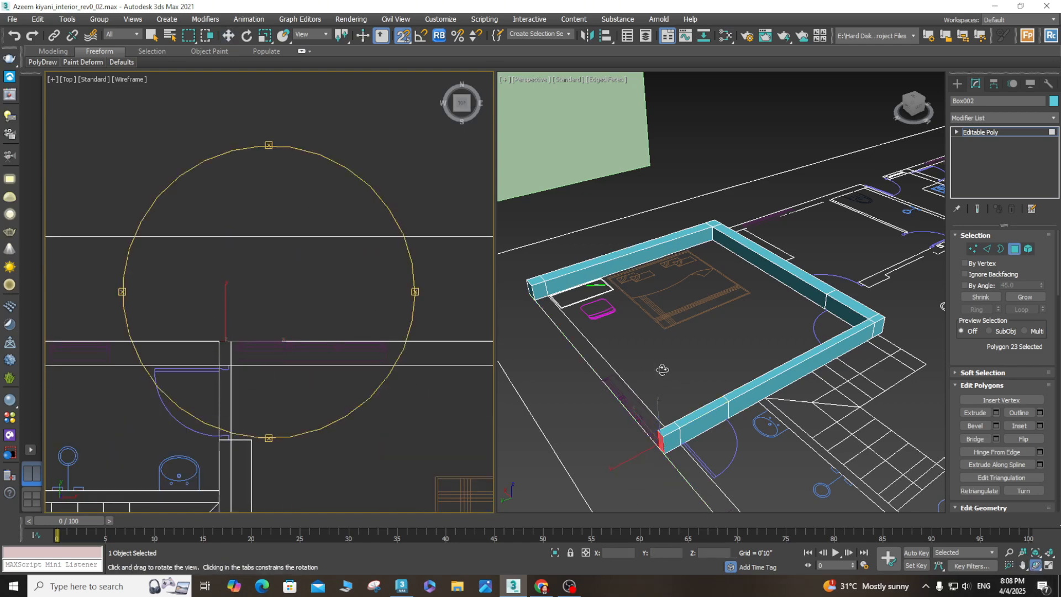
left_click_drag(662, 369, 841, 350)
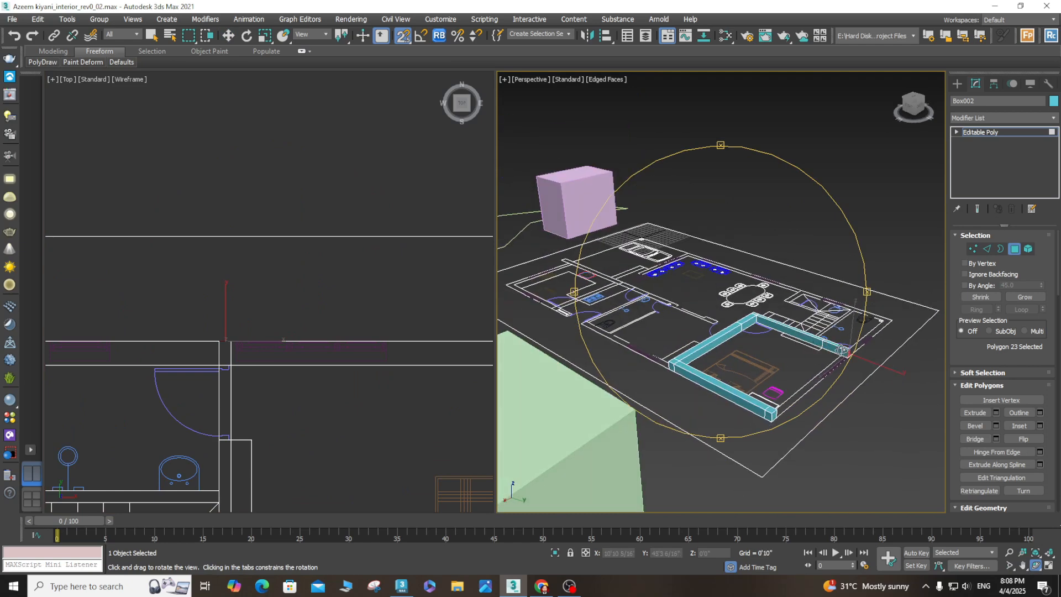
scroll(840, 350, "up", 10)
key("w")
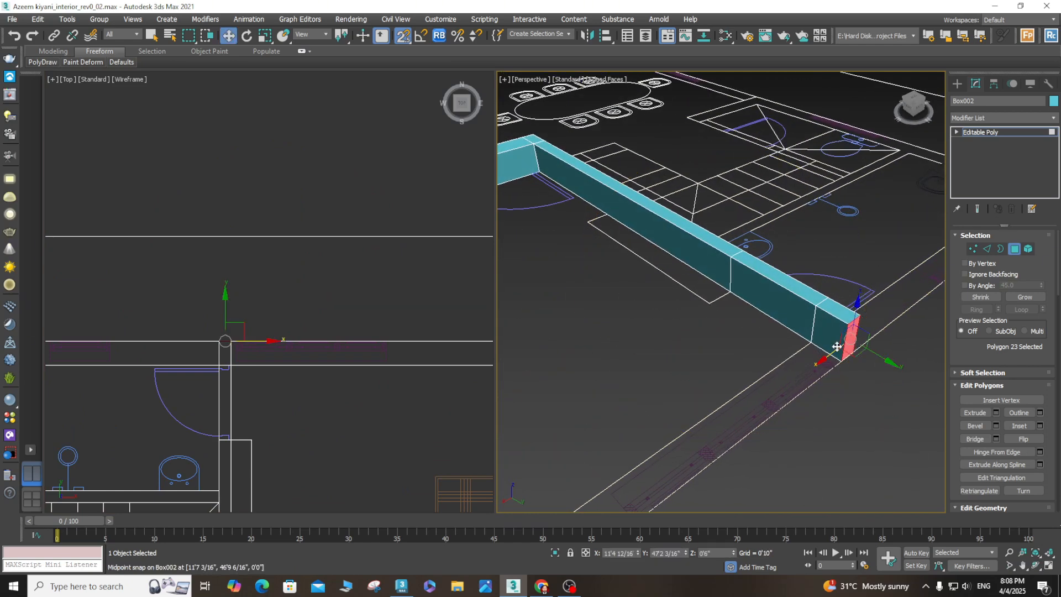
left_click(831, 336)
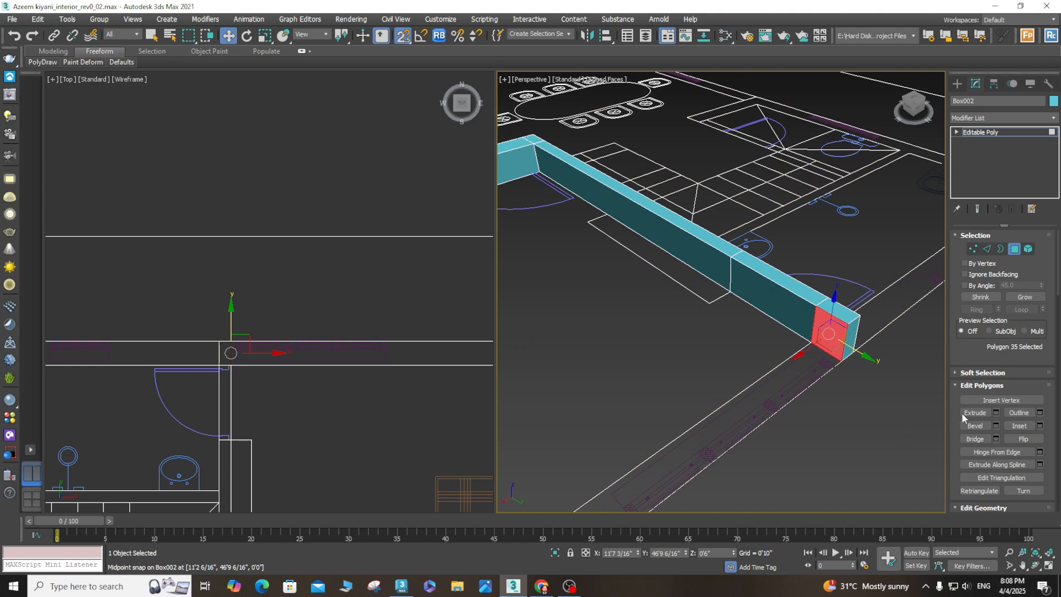
left_click(997, 412)
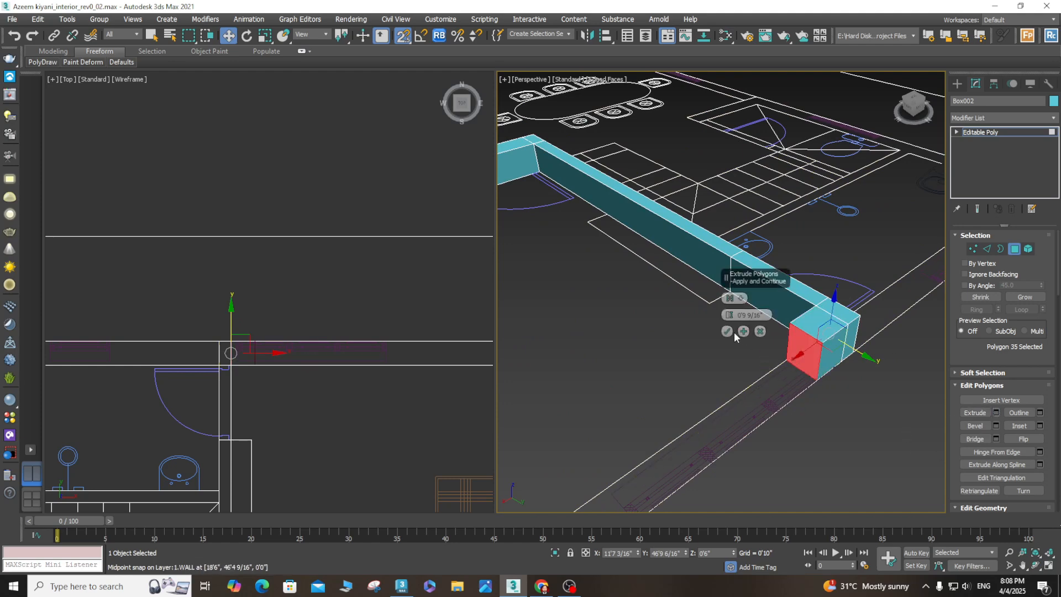
left_click(728, 331)
- Move the end polygon east along the north wall and snap it to the east wall's inner edge
scroll(728, 334, "down", 8)
scroll(734, 339, "up", 6)
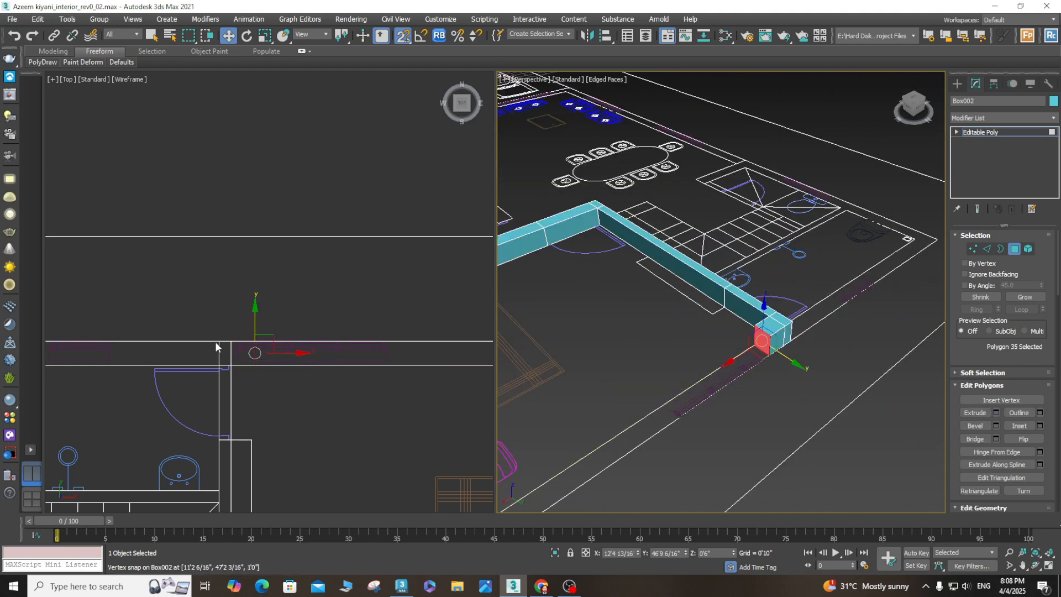
scroll(221, 332, "down", 5)
scroll(243, 318, "up", 5)
scroll(210, 318, "down", 2)
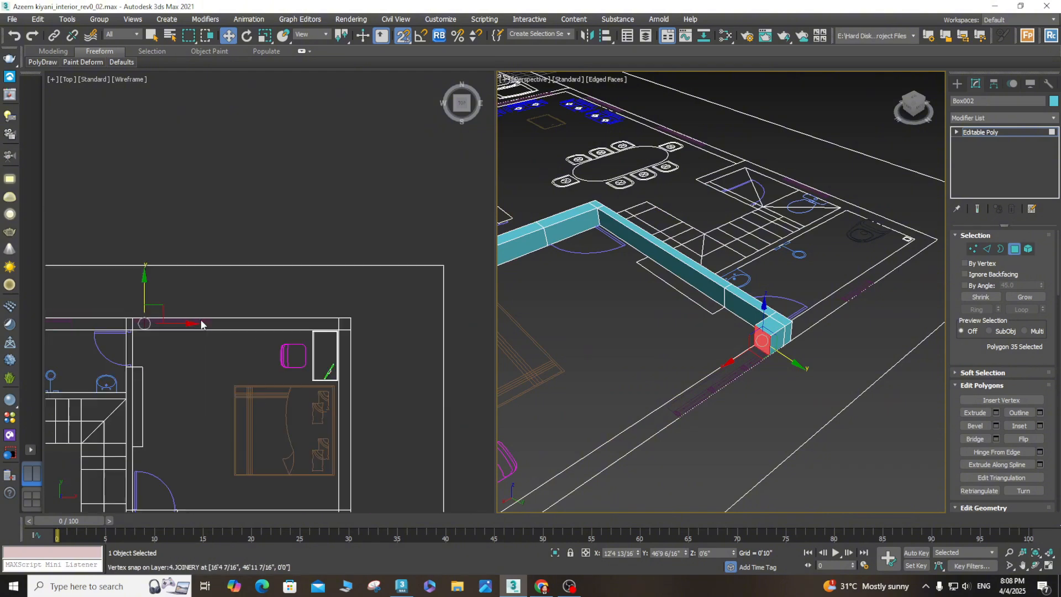
scroll(201, 321, "up", 1)
left_click(155, 326)
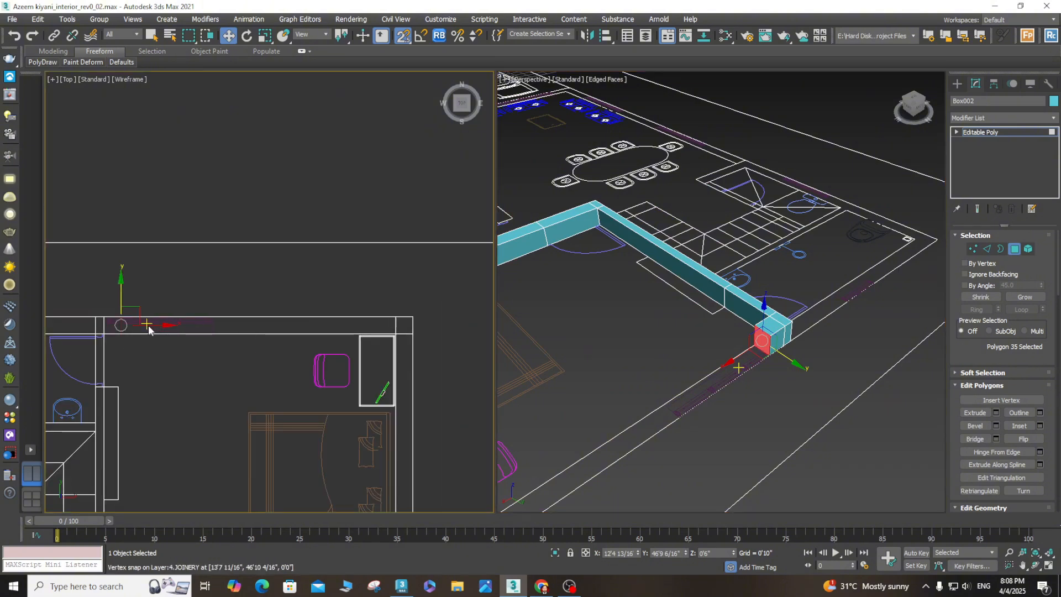
left_click_drag(154, 326, 396, 319)
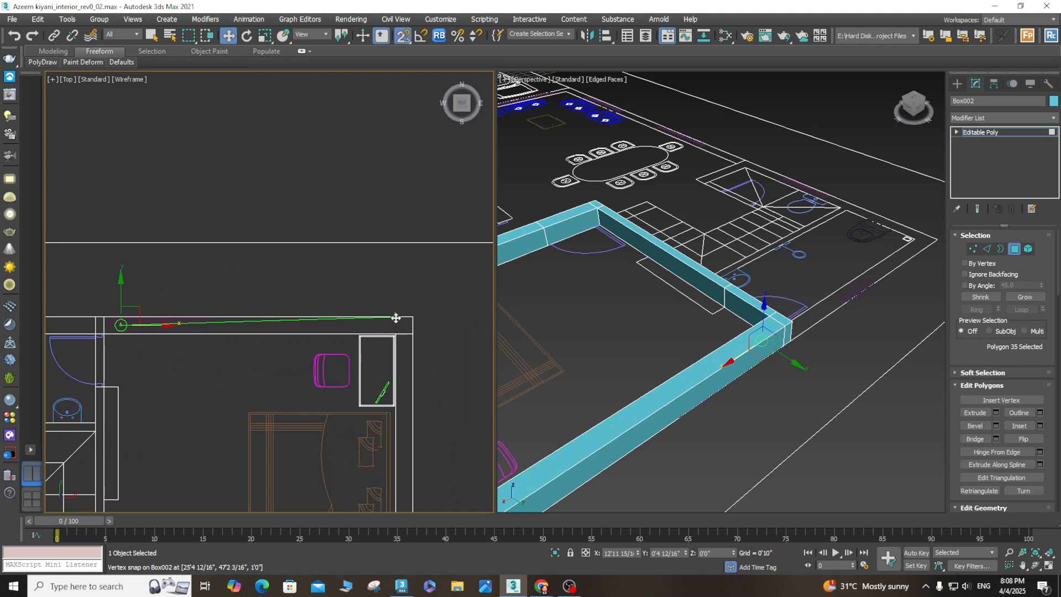
- Weld the overlapping vertices where the north wall meets the northeast corner block, and leave vertex editing
scroll(396, 318, "down", 5)
scroll(712, 356, "down", 5)
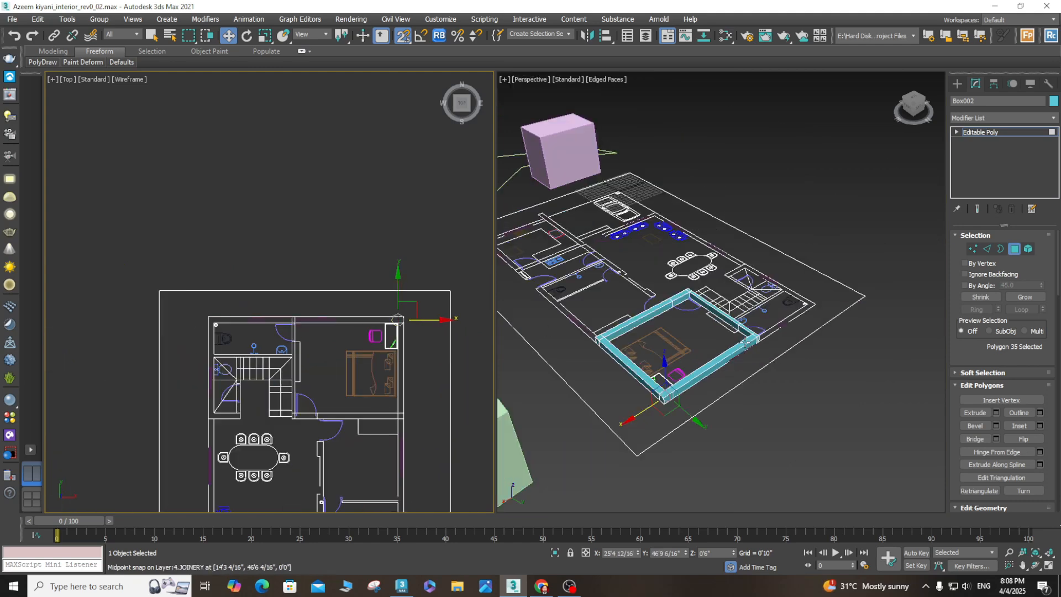
scroll(712, 356, "up", 6)
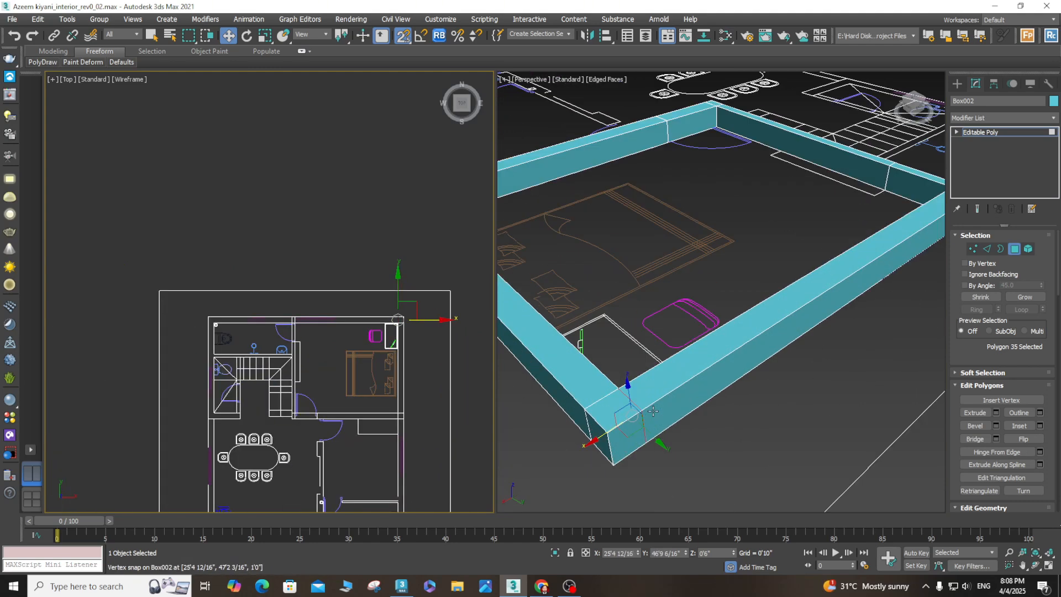
scroll(409, 348, "up", 8)
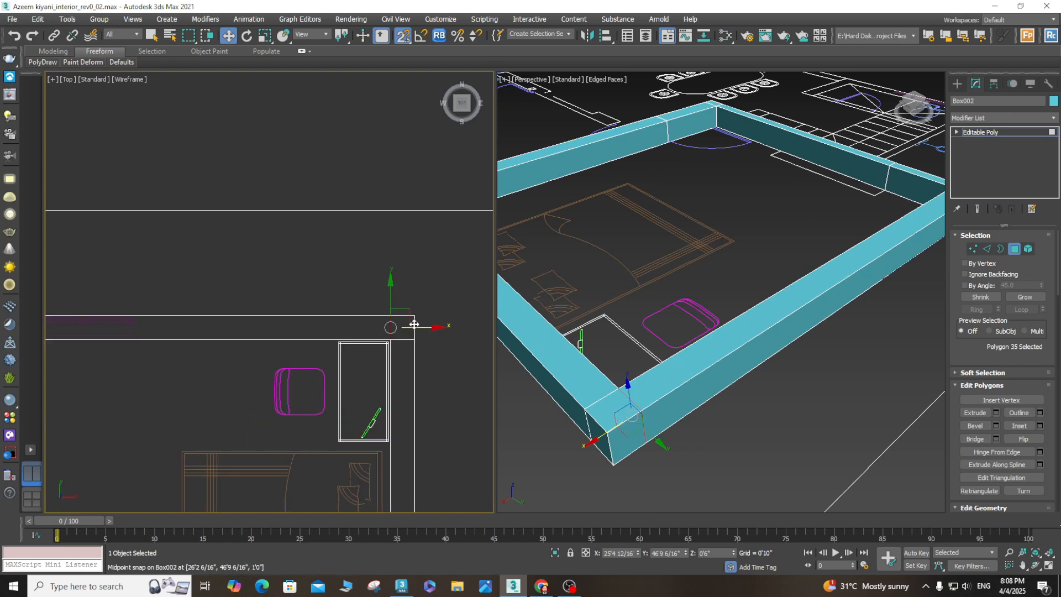
middle_click_drag(384, 340, 395, 349)
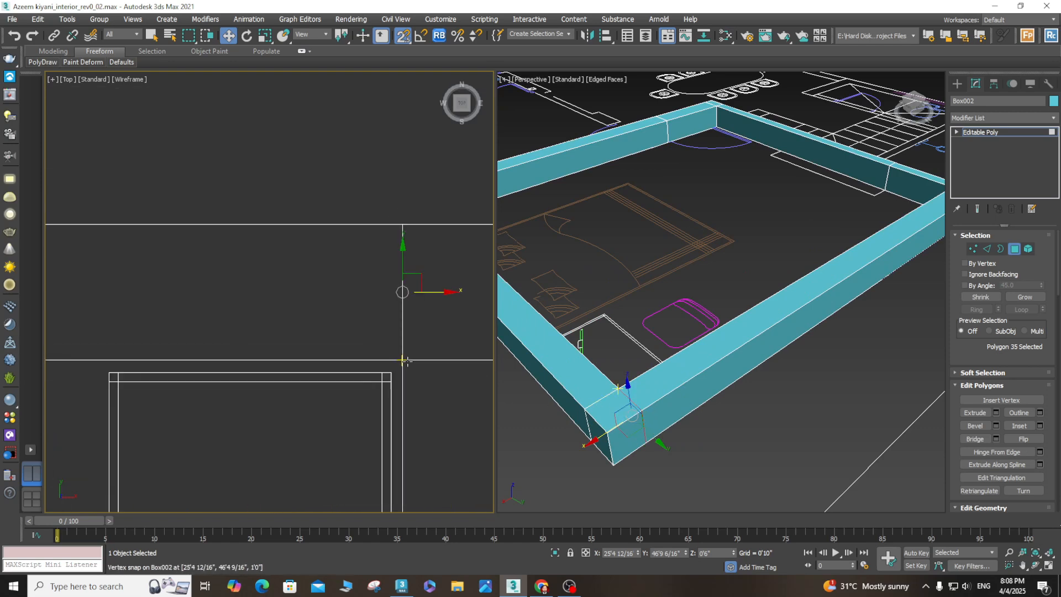
left_click(973, 249)
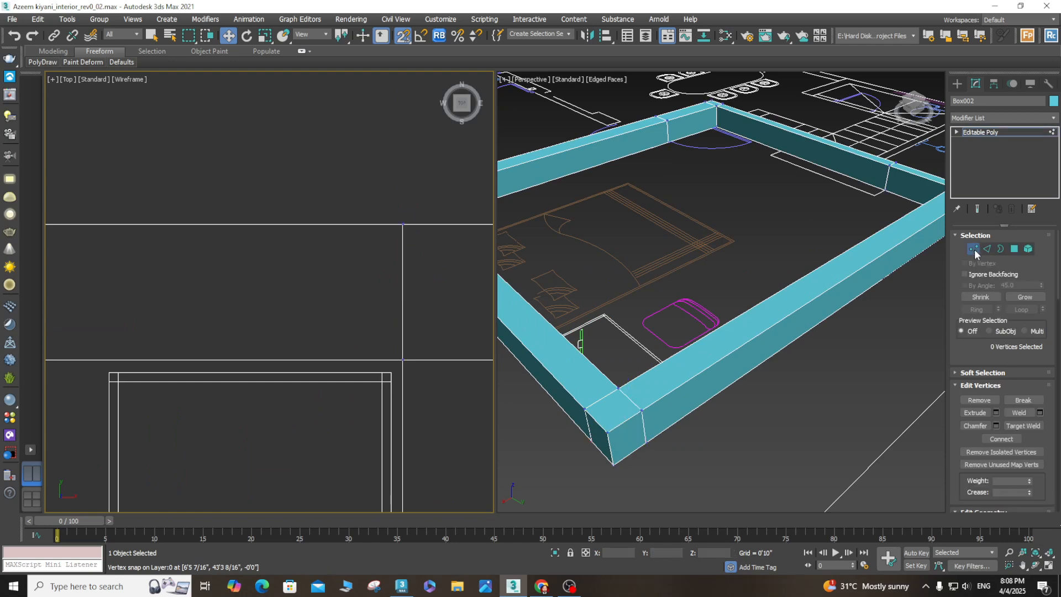
left_click_drag(413, 369, 382, 246)
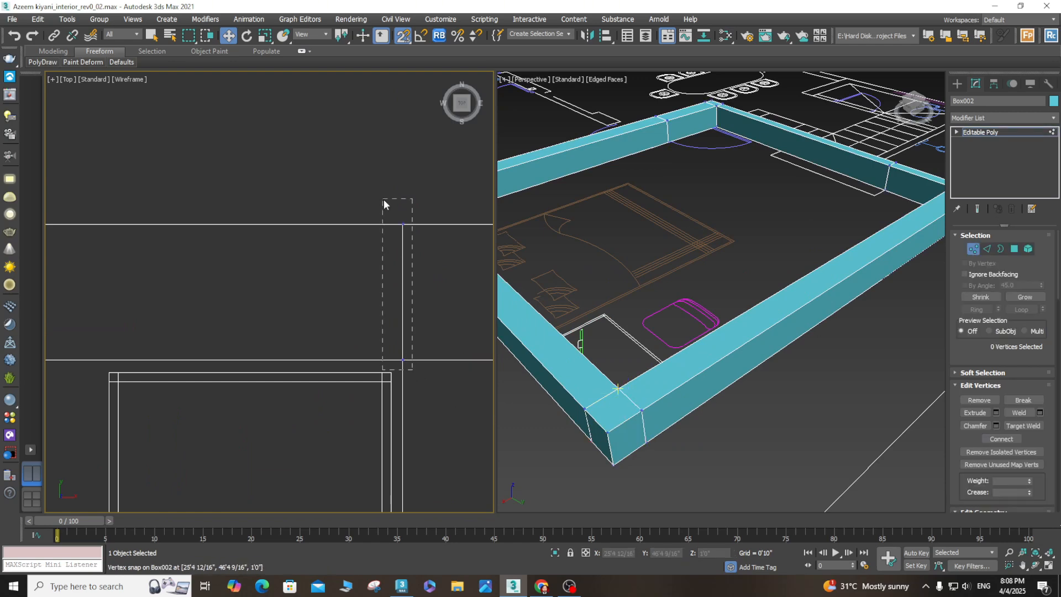
left_click_drag(384, 199, 384, 200)
right_click(384, 319)
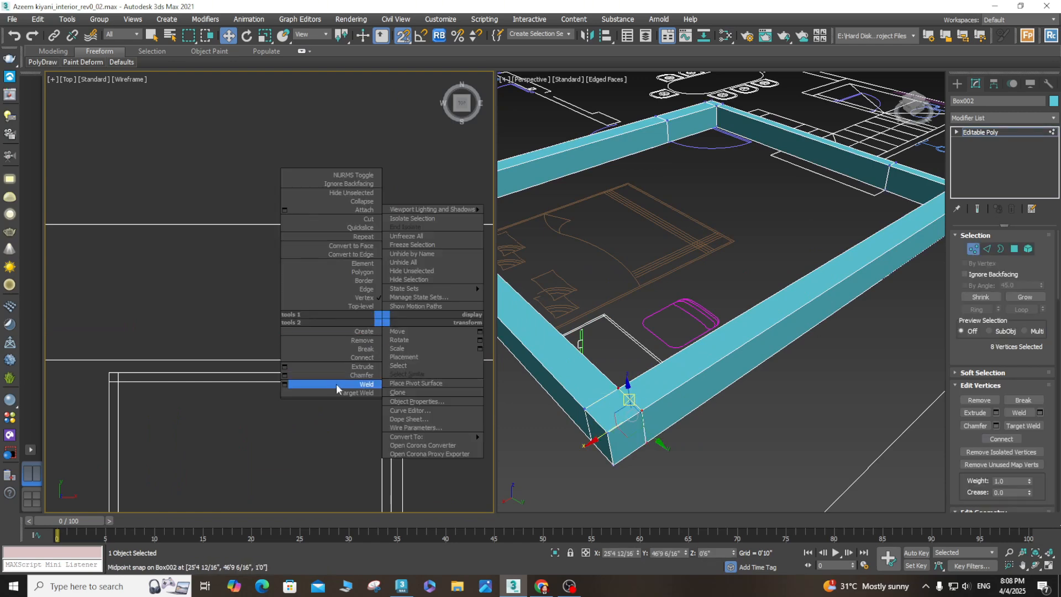
left_click(362, 386)
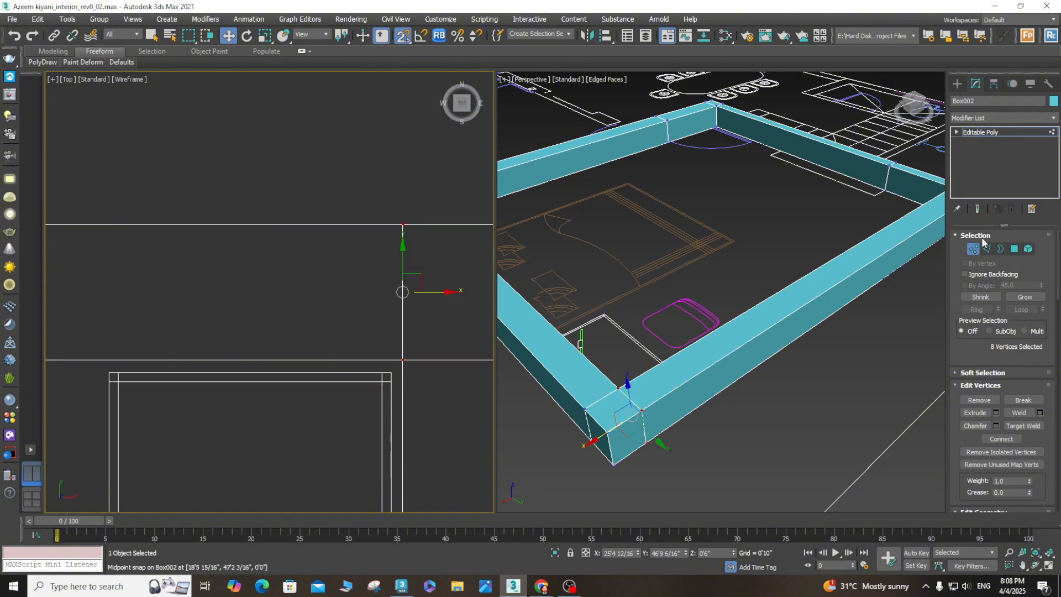
left_click(973, 249)
- Examine the closed bedroom wall loop, especially its corners and the segments across the door and window openings
scroll(681, 440, "down", 5)
scroll(677, 418, "up", 2)
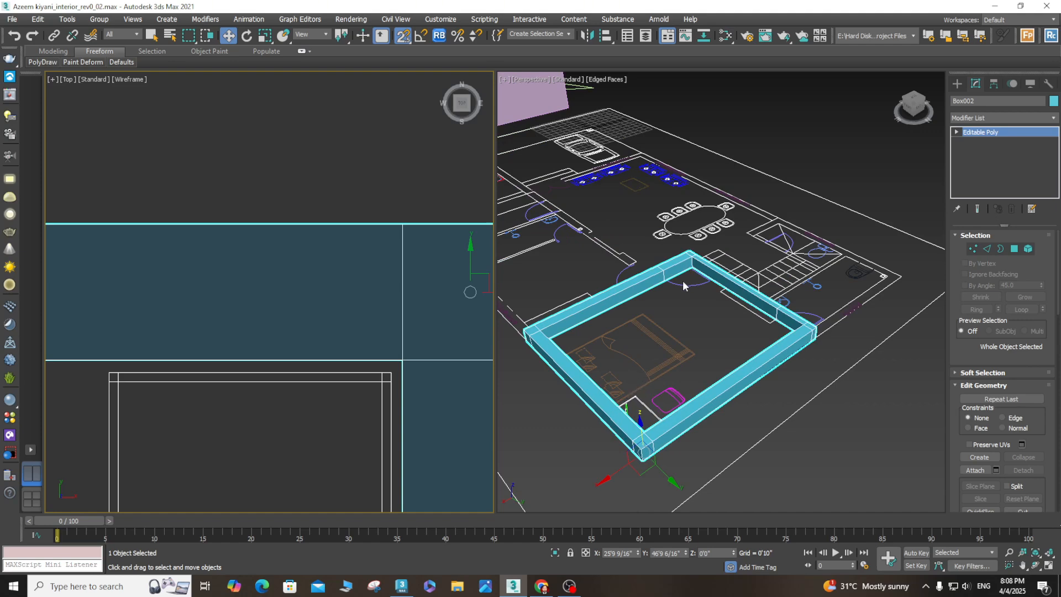
scroll(682, 276, "up", 6)
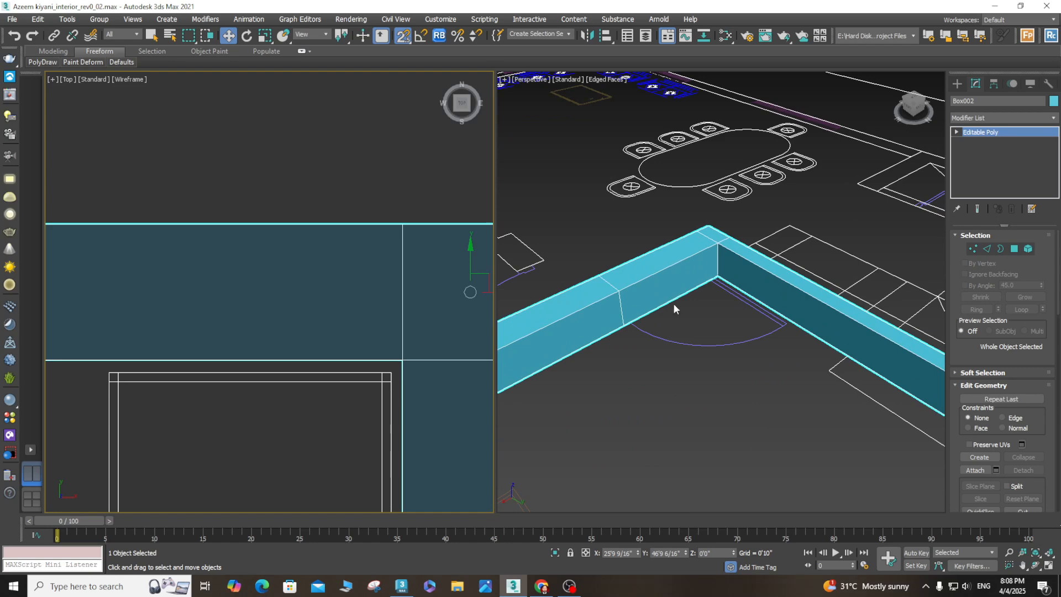
scroll(674, 303, "down", 3)
scroll(674, 303, "up", 3)
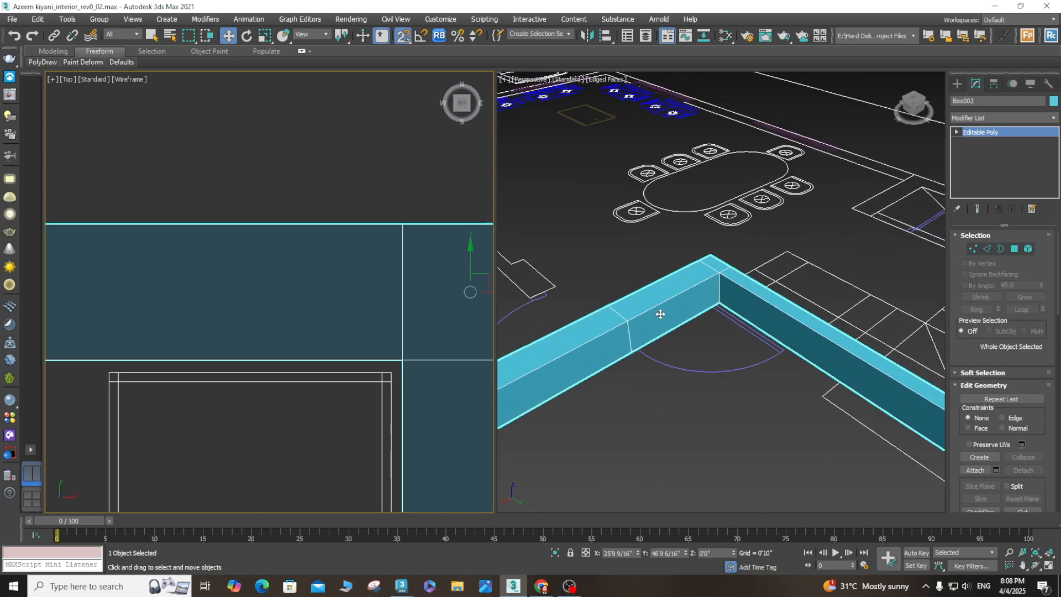
scroll(656, 313, "down", 3)
scroll(833, 398, "up", 2)
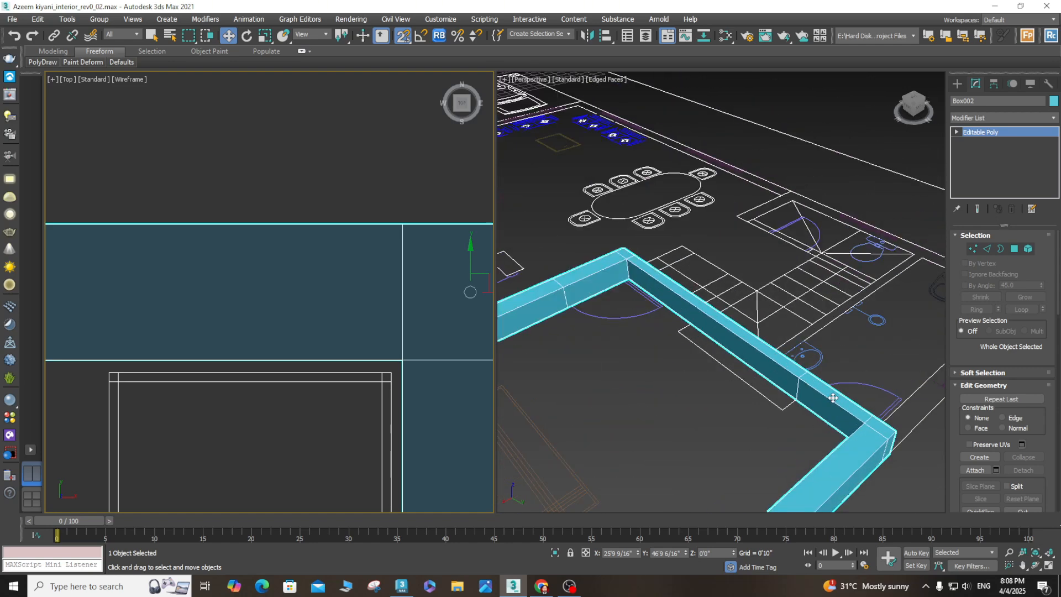
scroll(833, 398, "down", 3)
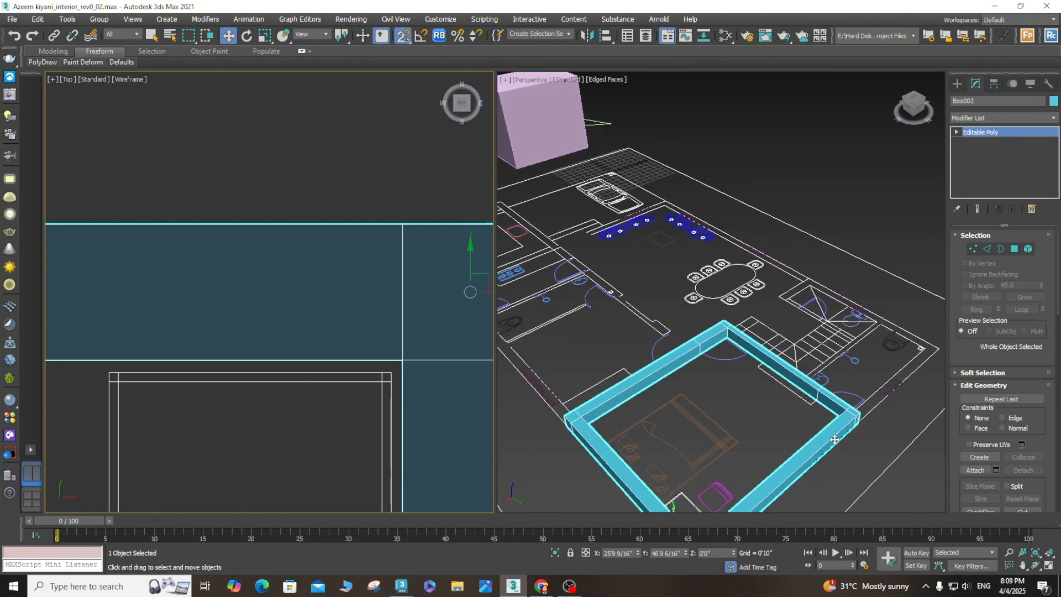
scroll(835, 439, "up", 3)
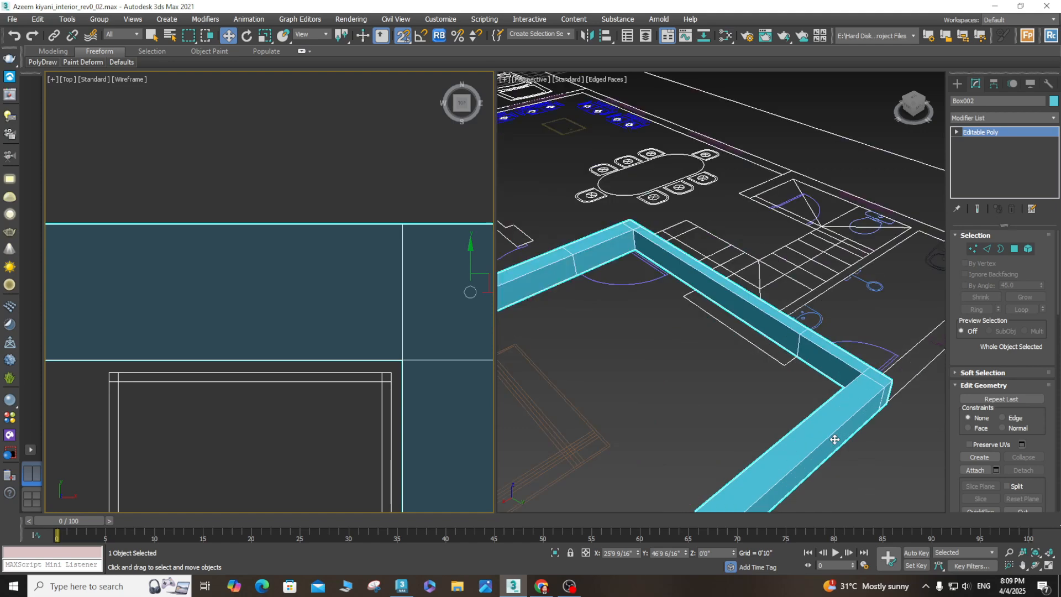
scroll(822, 408, "down", 4)
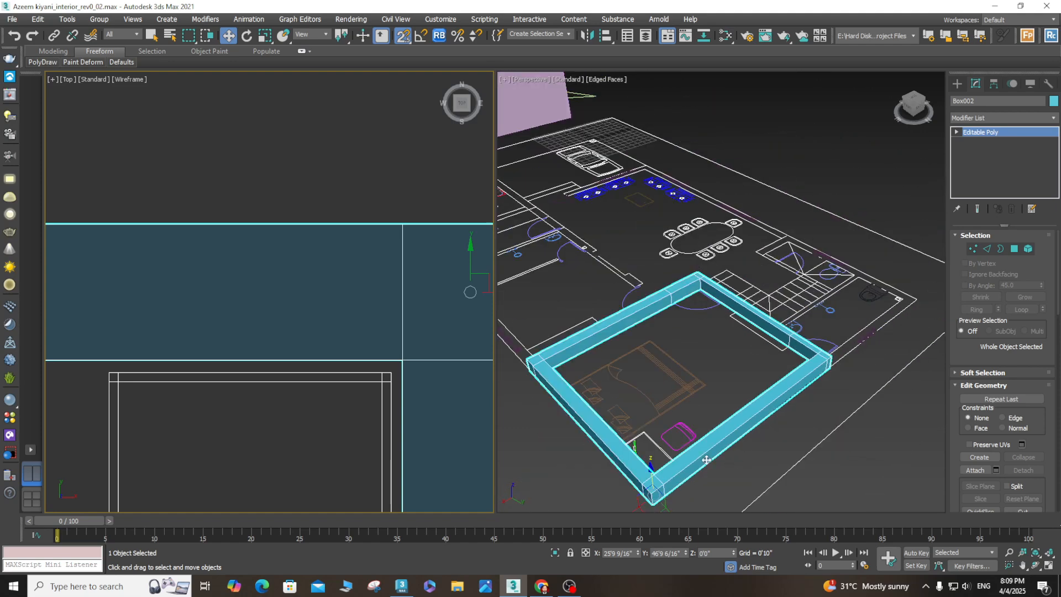
scroll(793, 386, "up", 4)
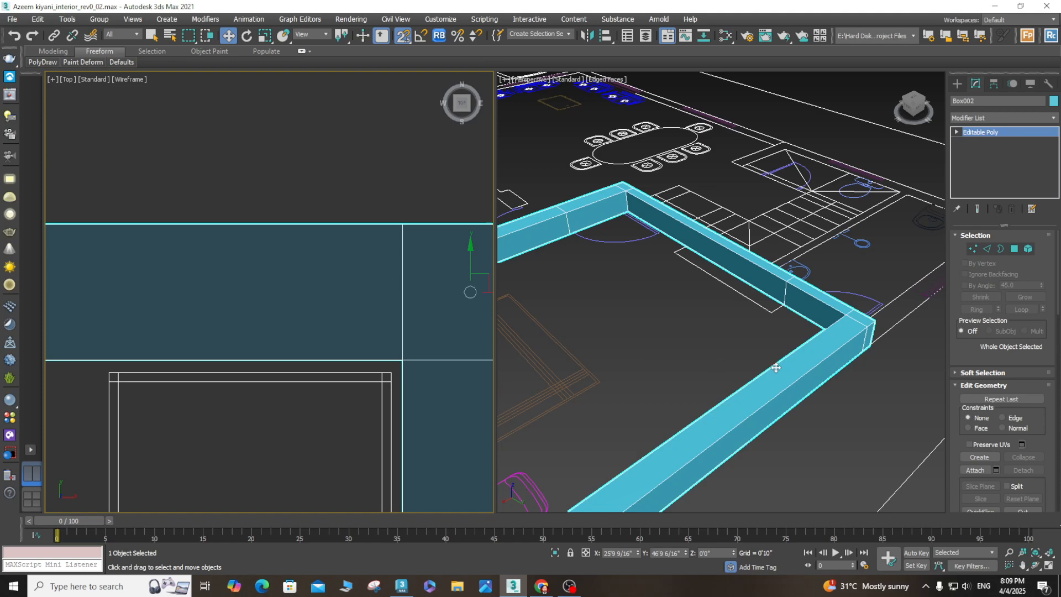
scroll(776, 367, "down", 3)
scroll(661, 288, "up", 5)
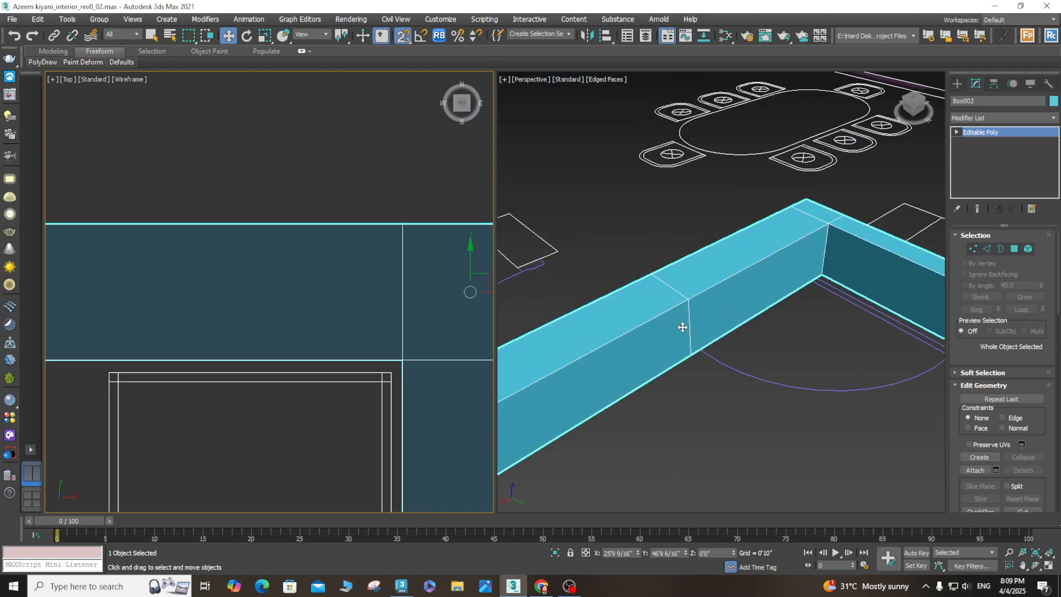
scroll(682, 327, "down", 5)
scroll(762, 395, "up", 3)
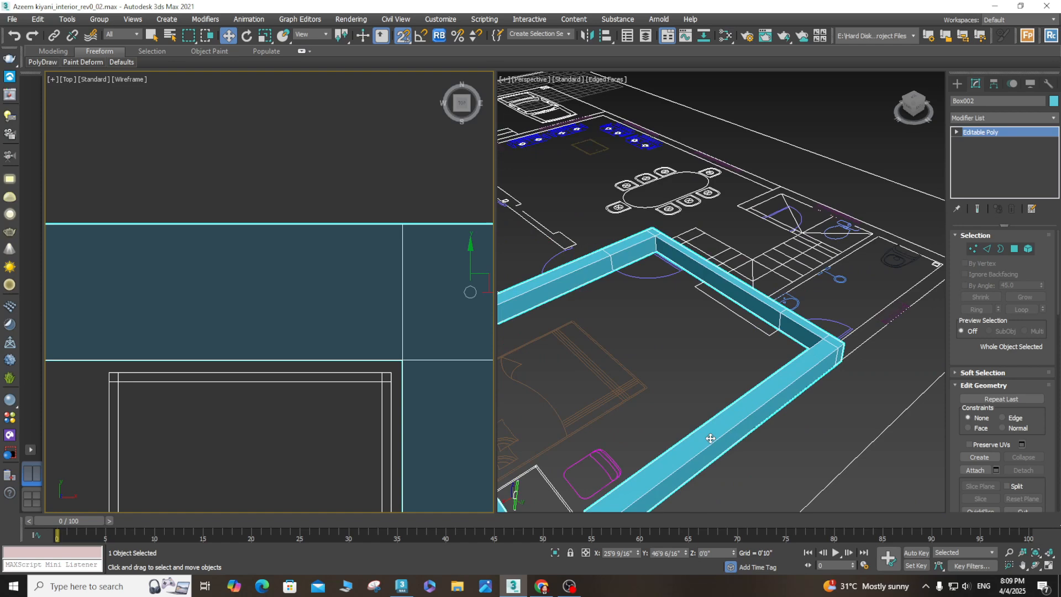
scroll(707, 430, "down", 6)
scroll(706, 433, "up", 4)
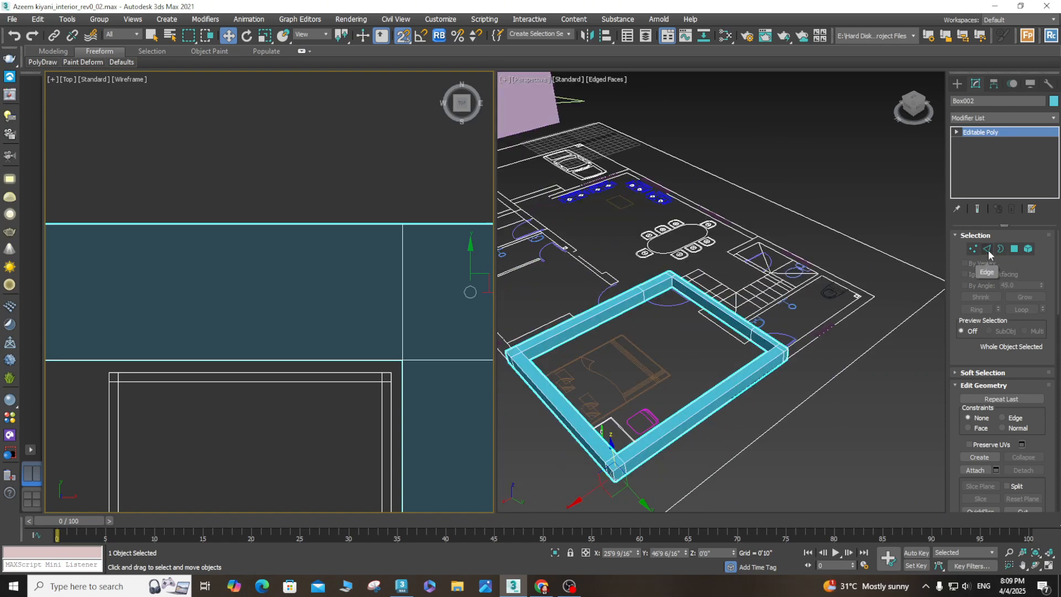
- Connect the four long edges of the bedroom's north wall with 2 segments
left_click(988, 250)
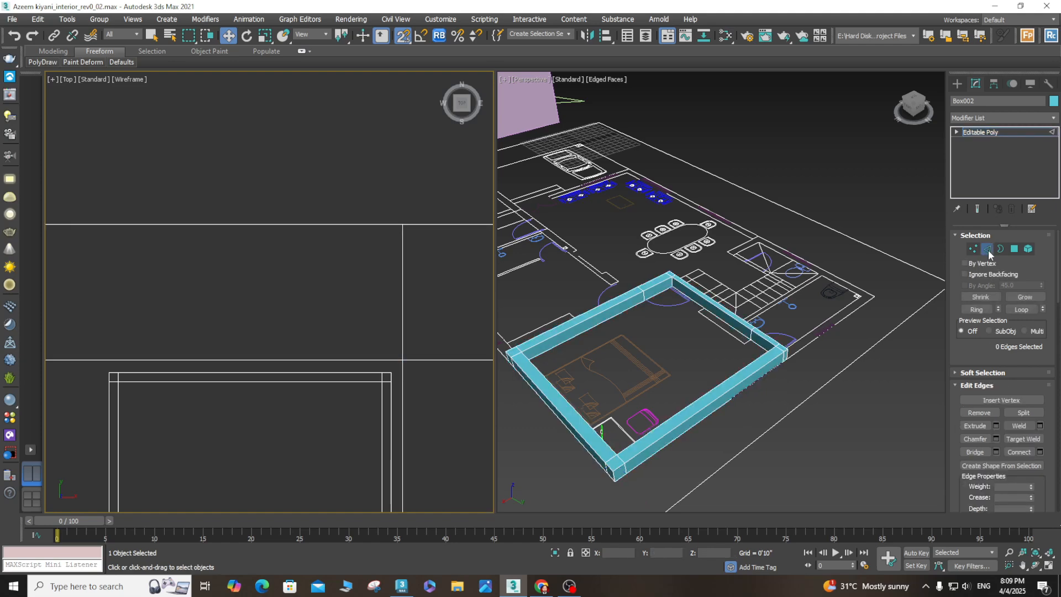
left_click_drag(729, 424, 682, 373)
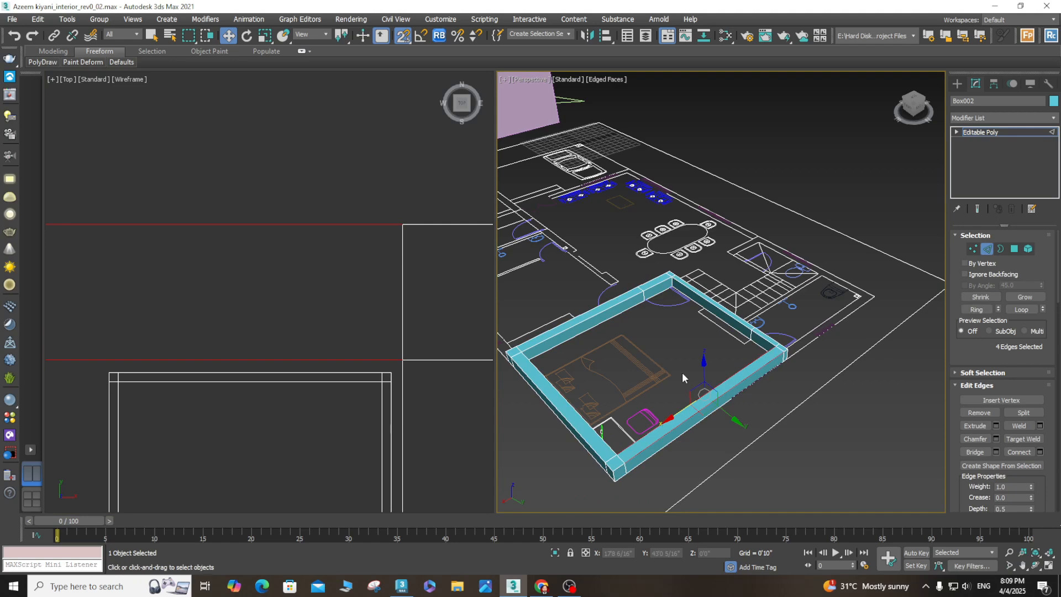
right_click(701, 407)
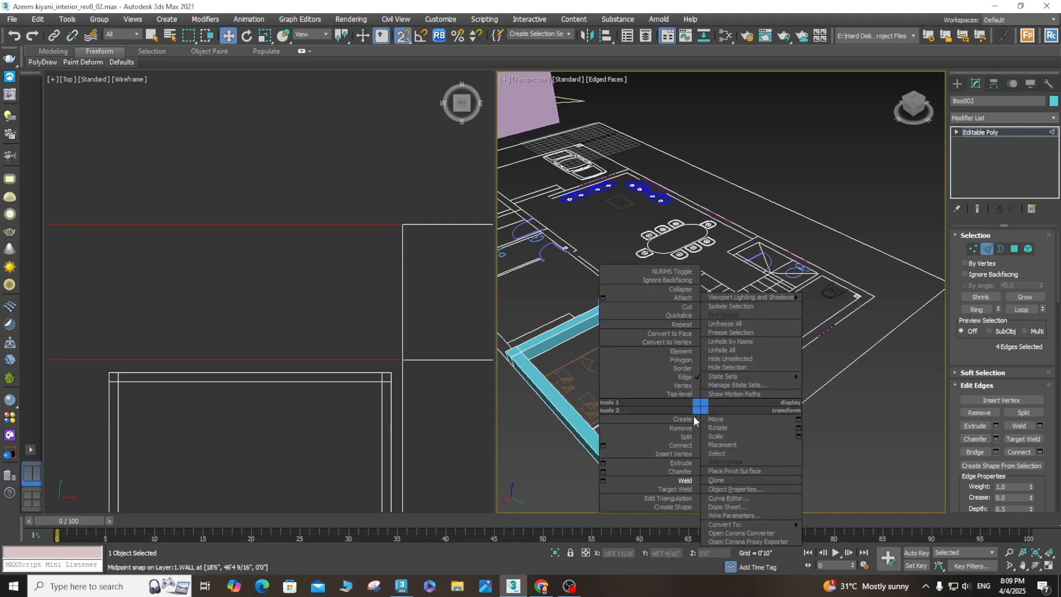
left_click(603, 446)
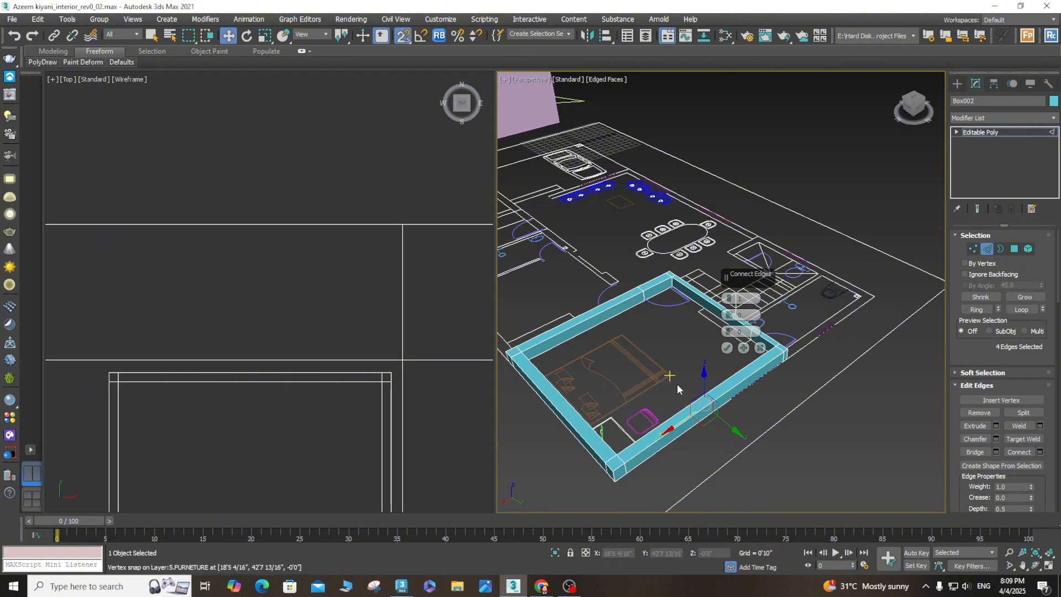
left_click_drag(749, 274, 838, 402)
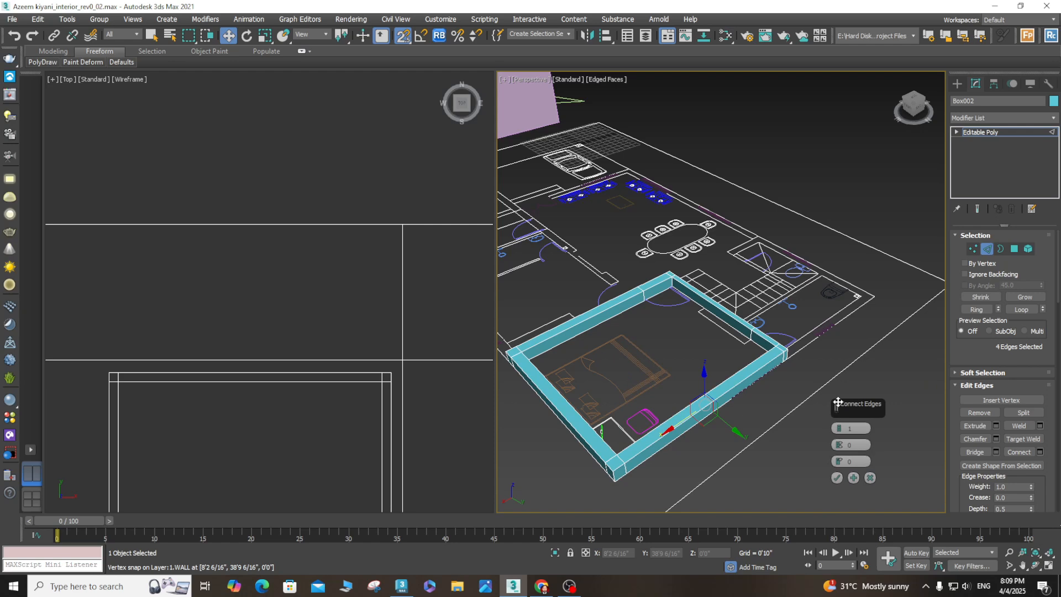
scroll(735, 400, "up", 2)
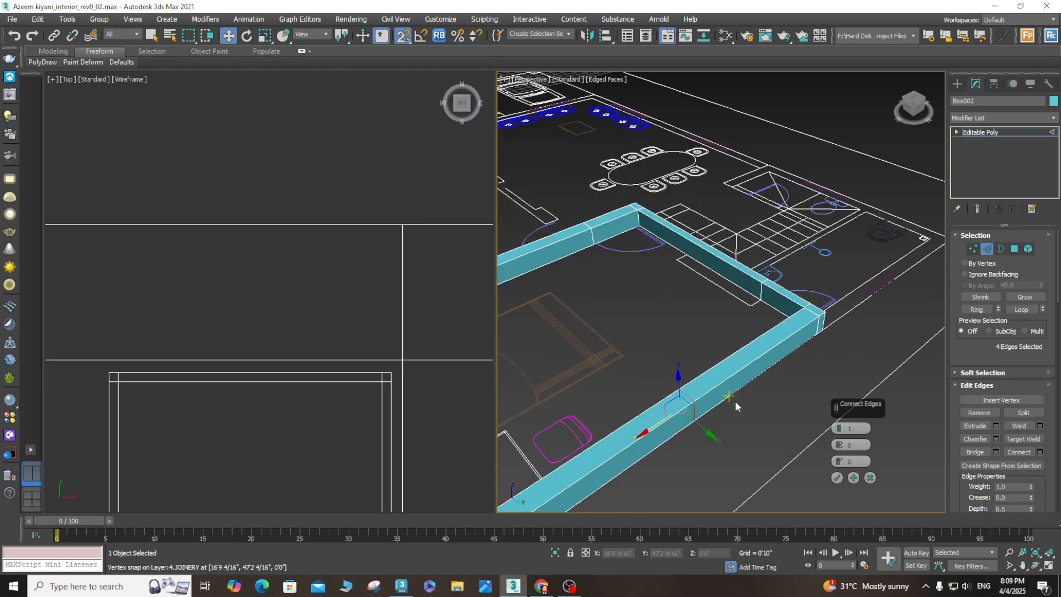
left_click(841, 430)
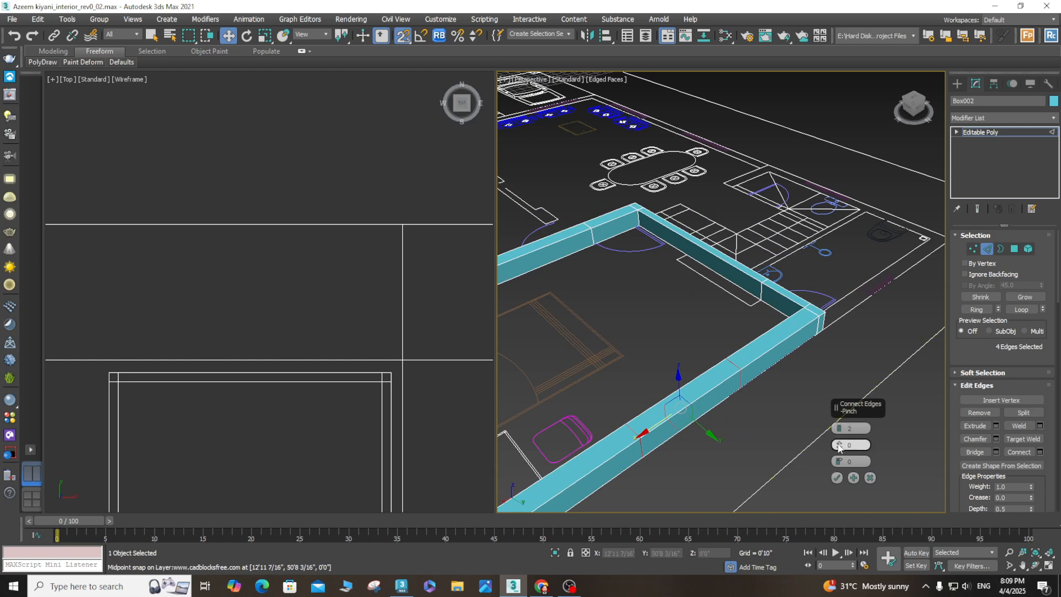
left_click(837, 478)
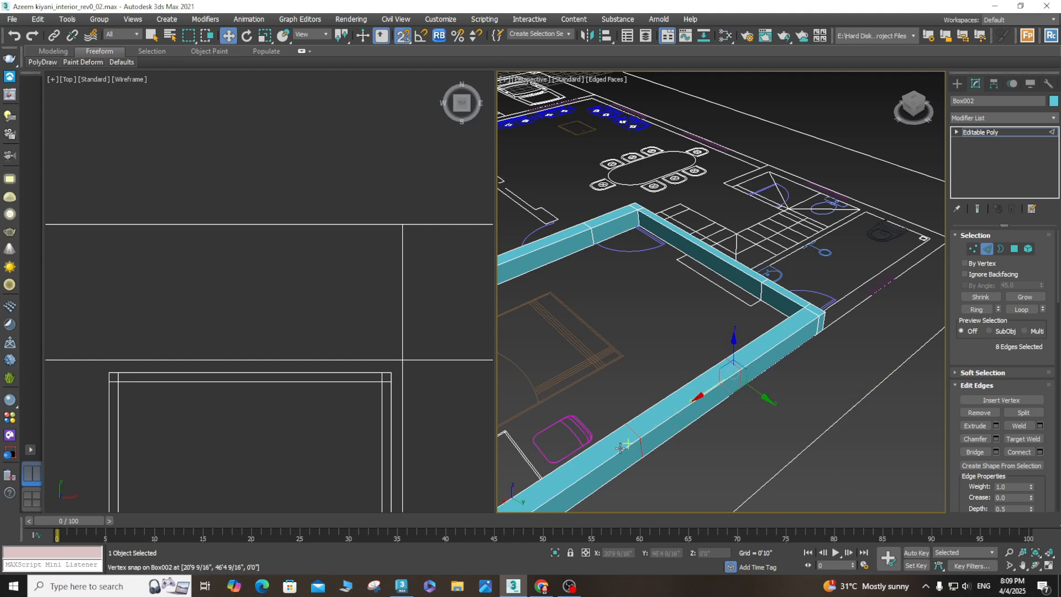
- Move both new edge loops west along the north wall until the western one meets the window opening's west end
left_click_drag(713, 413, 616, 457)
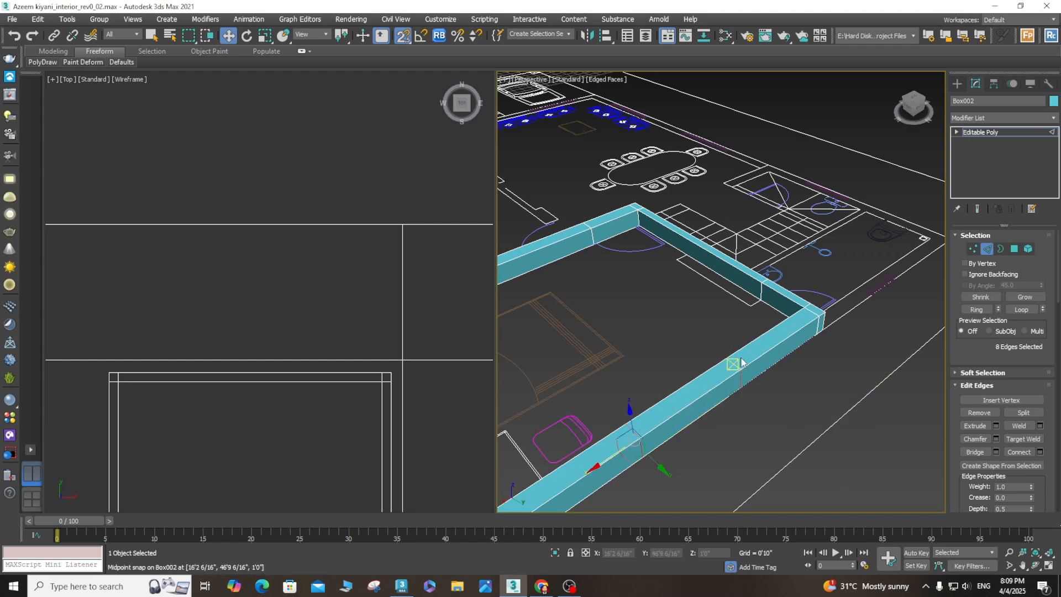
key("ctrl+z")
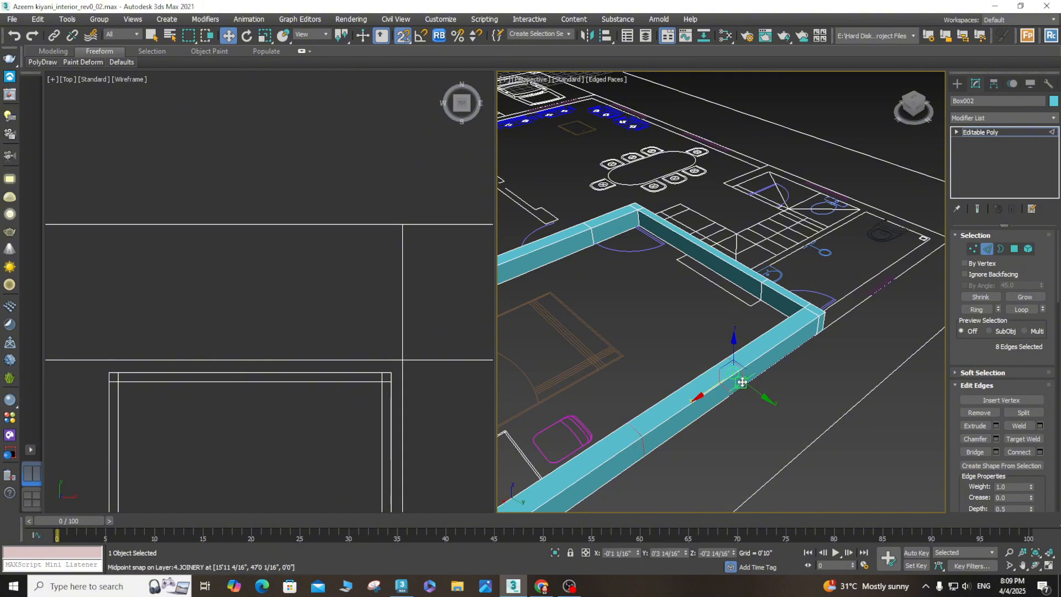
left_click_drag(742, 383, 803, 348)
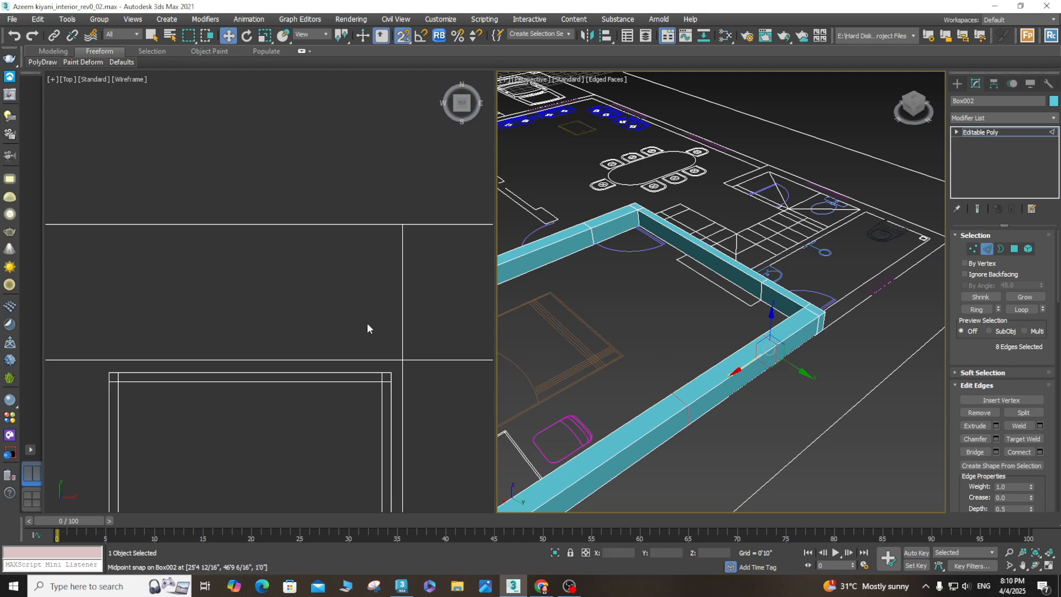
scroll(367, 323, "down", 8)
scroll(367, 323, "up", 10)
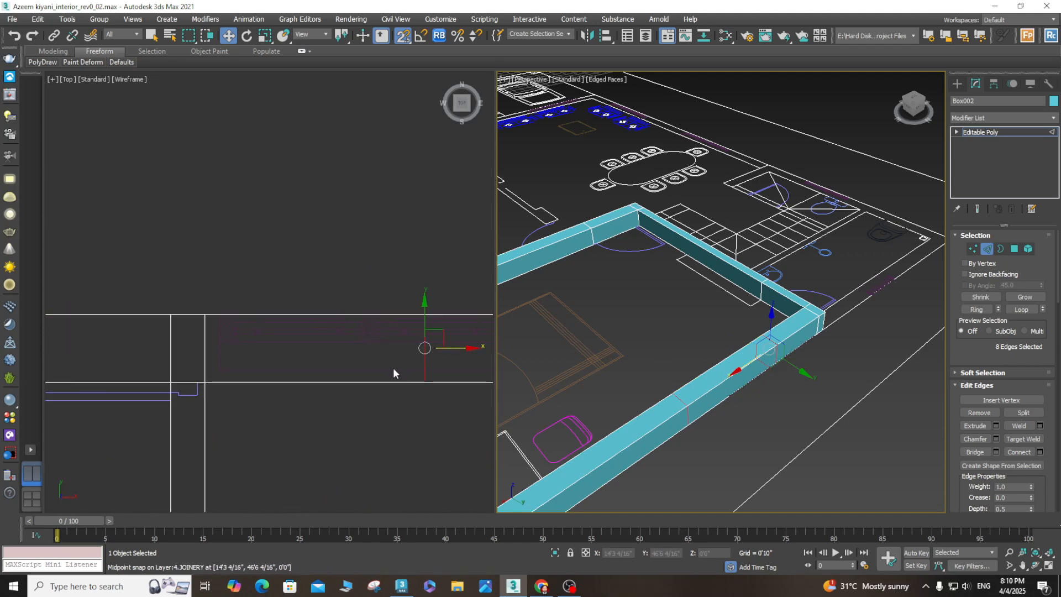
scroll(220, 323, "down", 4)
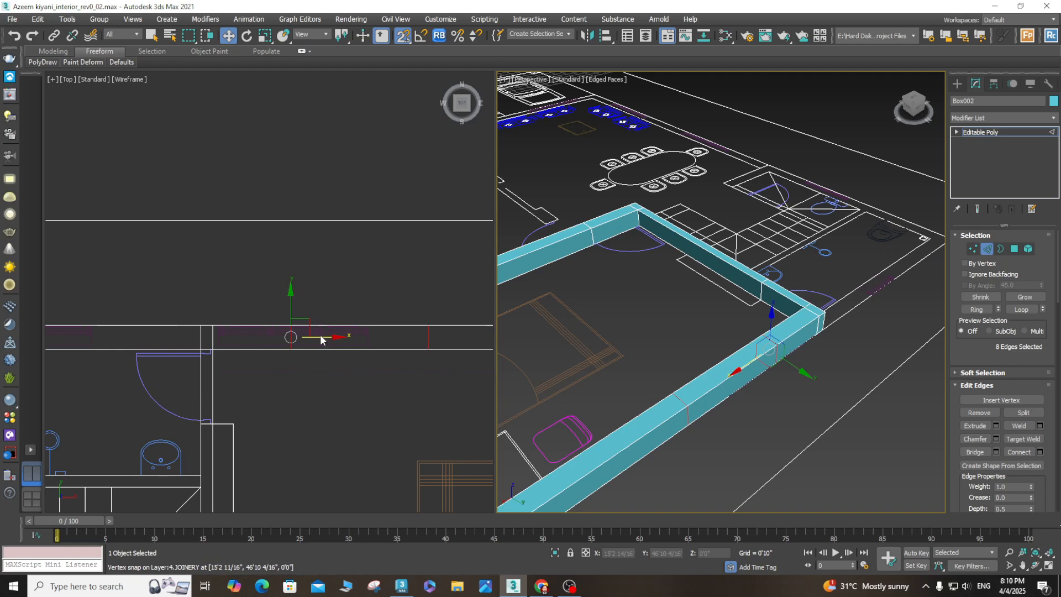
scroll(320, 338, "up", 4)
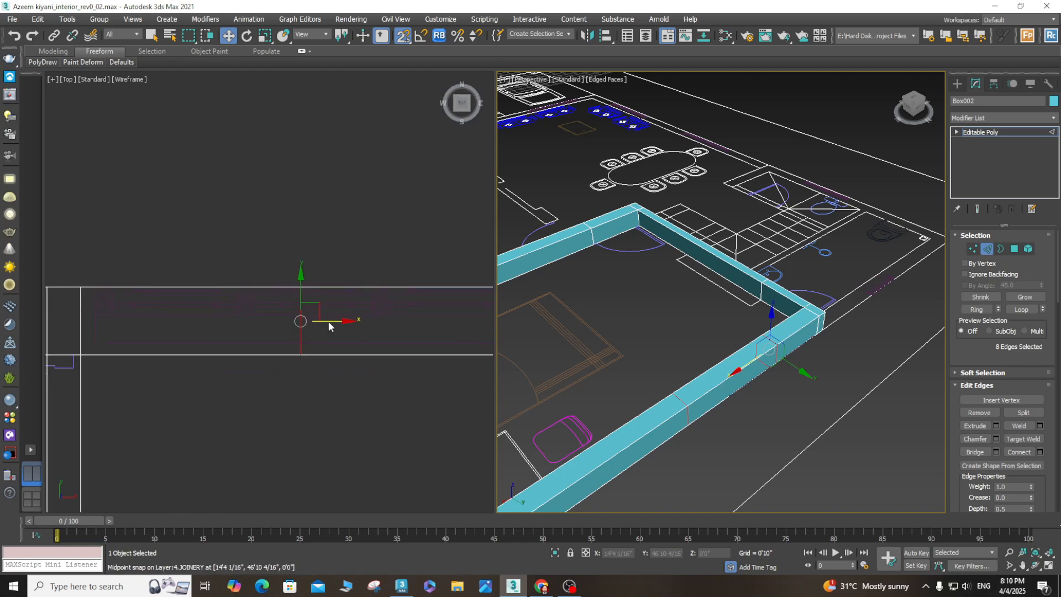
right_click(310, 259)
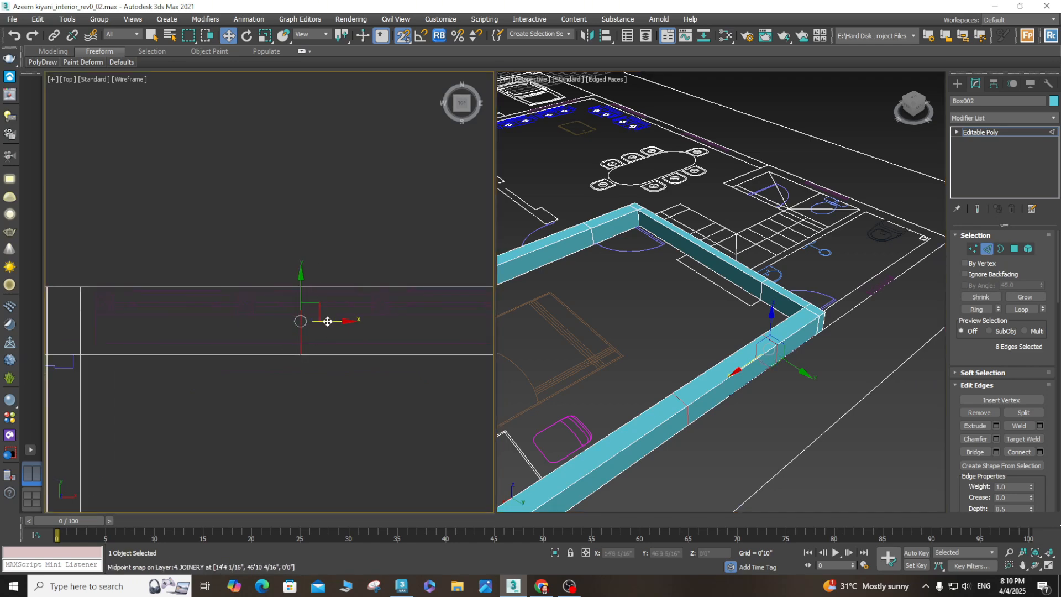
left_click_drag(327, 321, 95, 289)
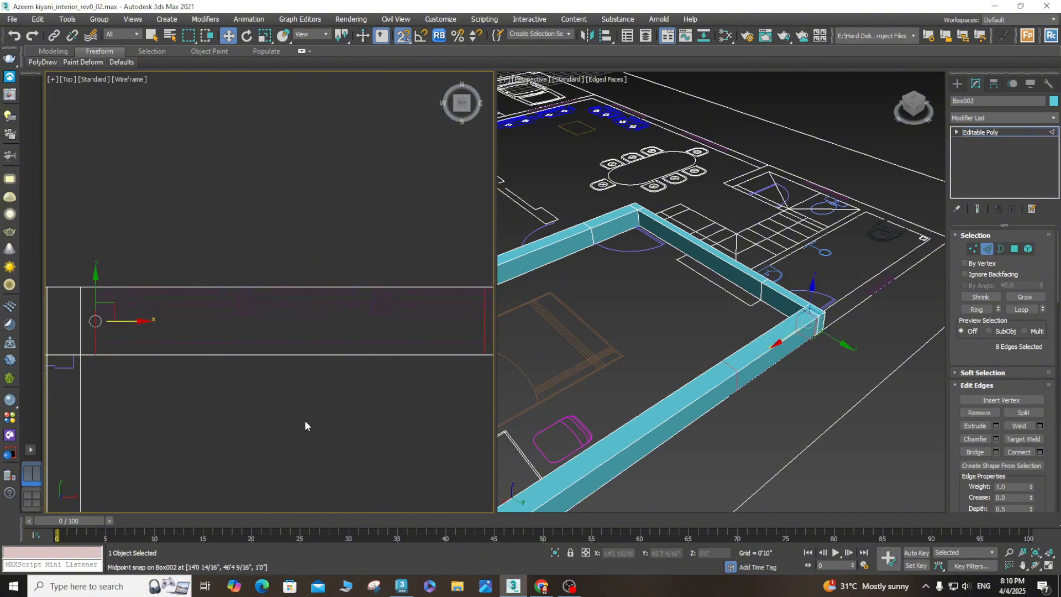
- Deselect the western edge loop and move the remaining one east to the window opening's east end
scroll(305, 425, "down", 1)
scroll(336, 389, "down", 2)
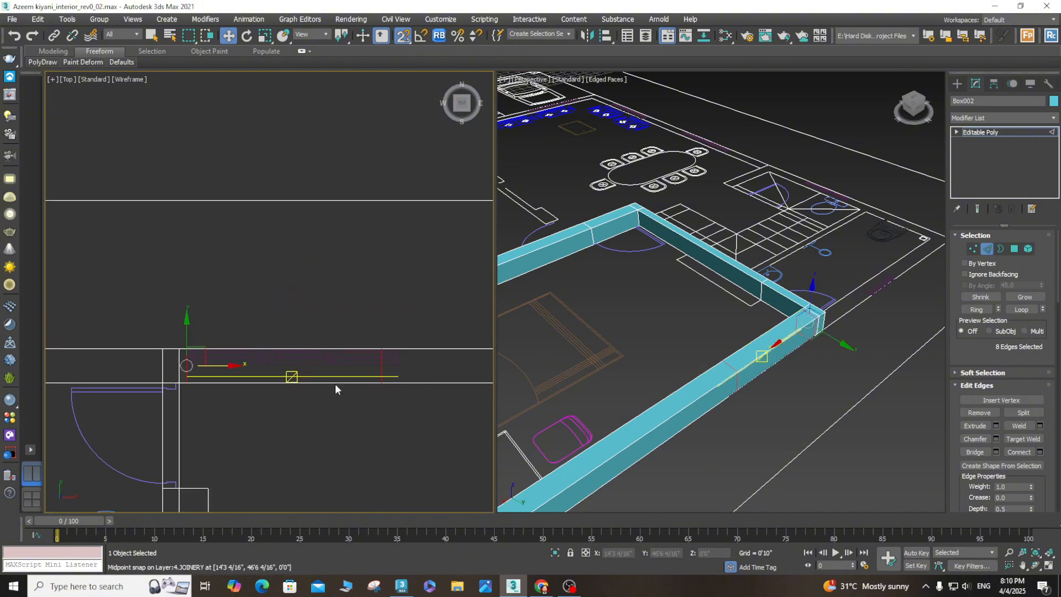
scroll(194, 366, "up", 2)
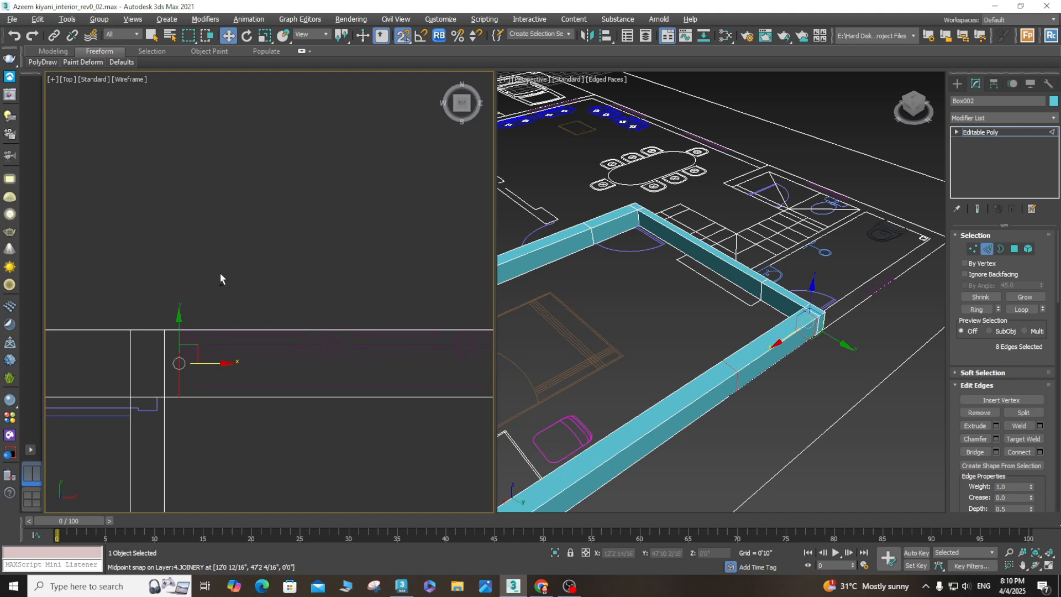
left_click_drag(223, 271, 130, 448)
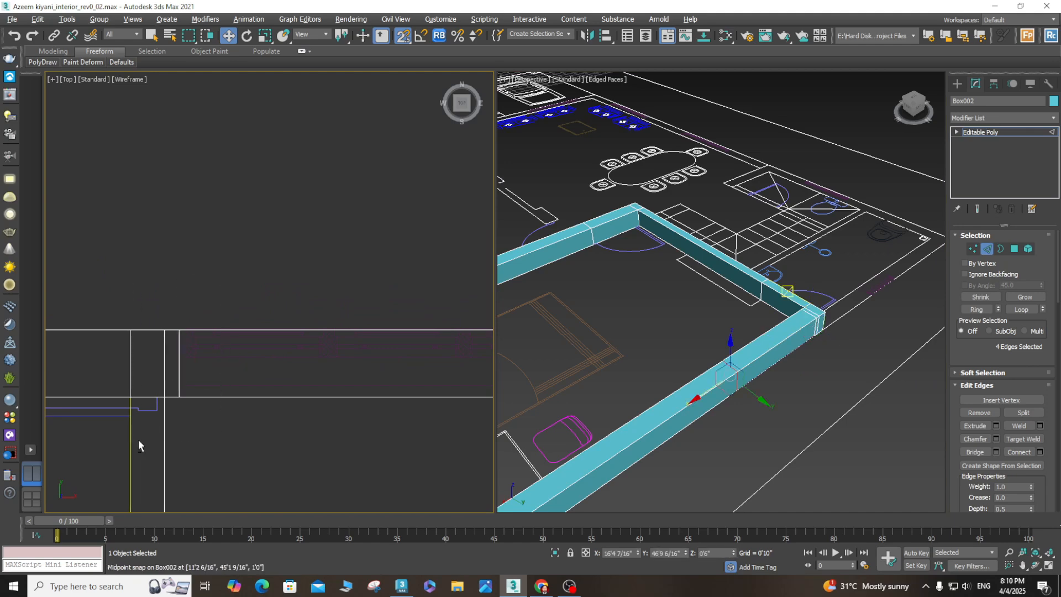
scroll(188, 421, "down", 4)
scroll(278, 411, "up", 5)
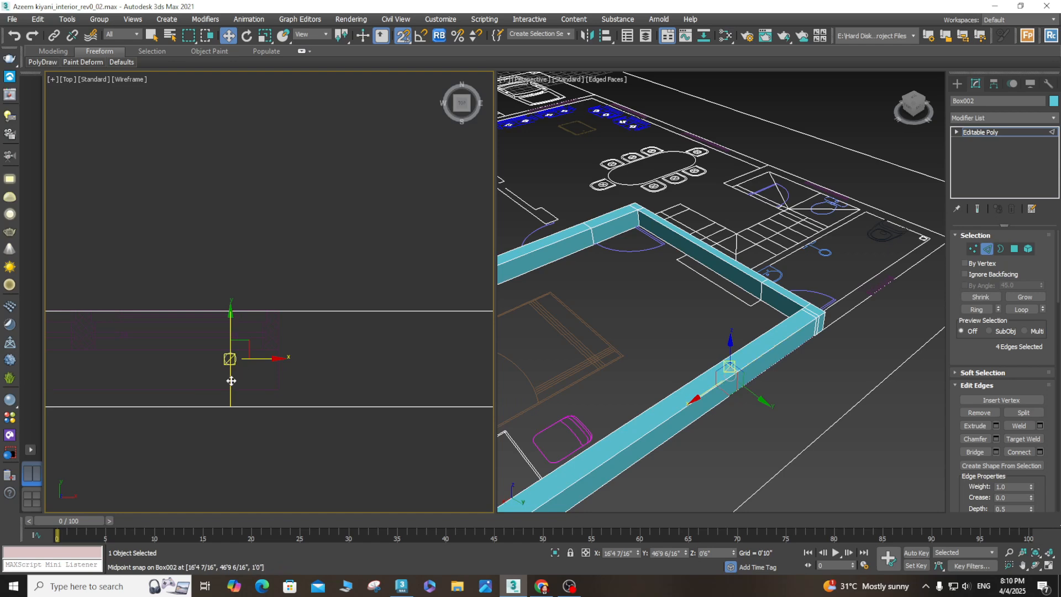
left_click_drag(266, 359, 280, 358)
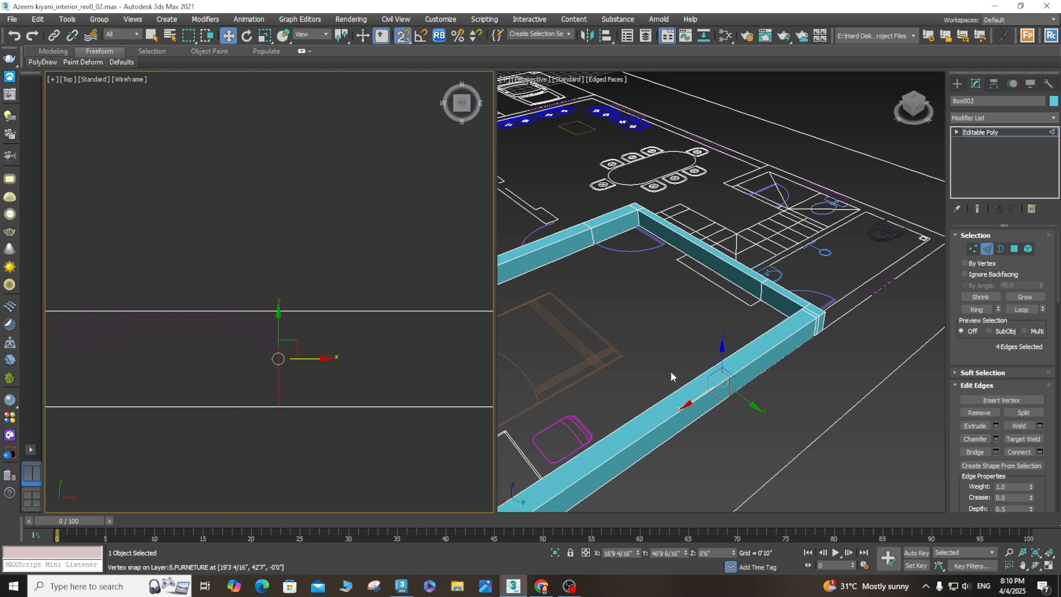
- Examine the divided north window segment and the doorway segments around the bedroom walls, and leave edge editing
scroll(740, 365, "down", 5)
scroll(773, 373, "up", 5)
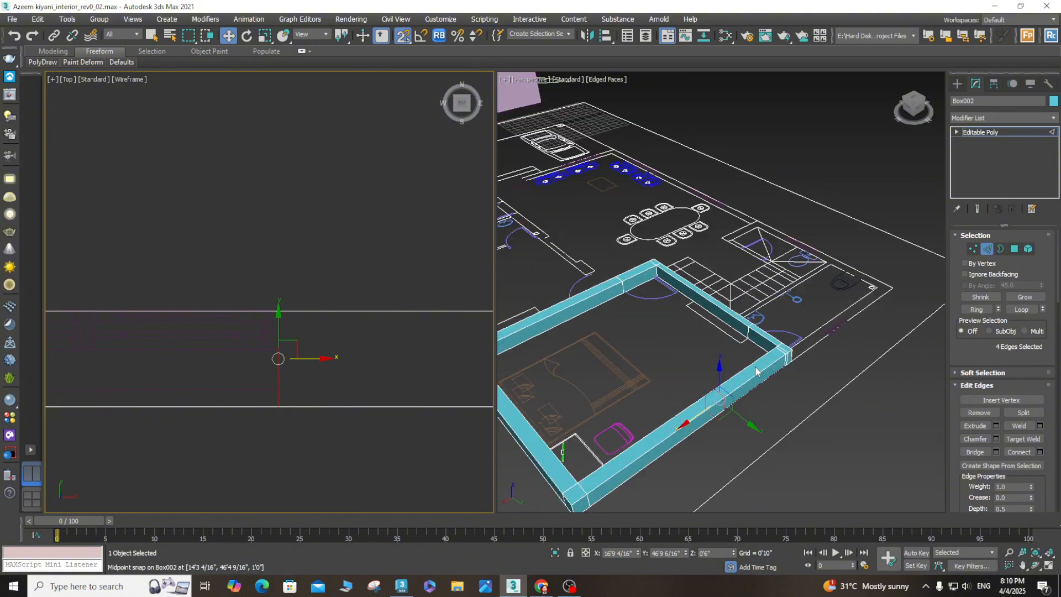
scroll(788, 373, "down", 5)
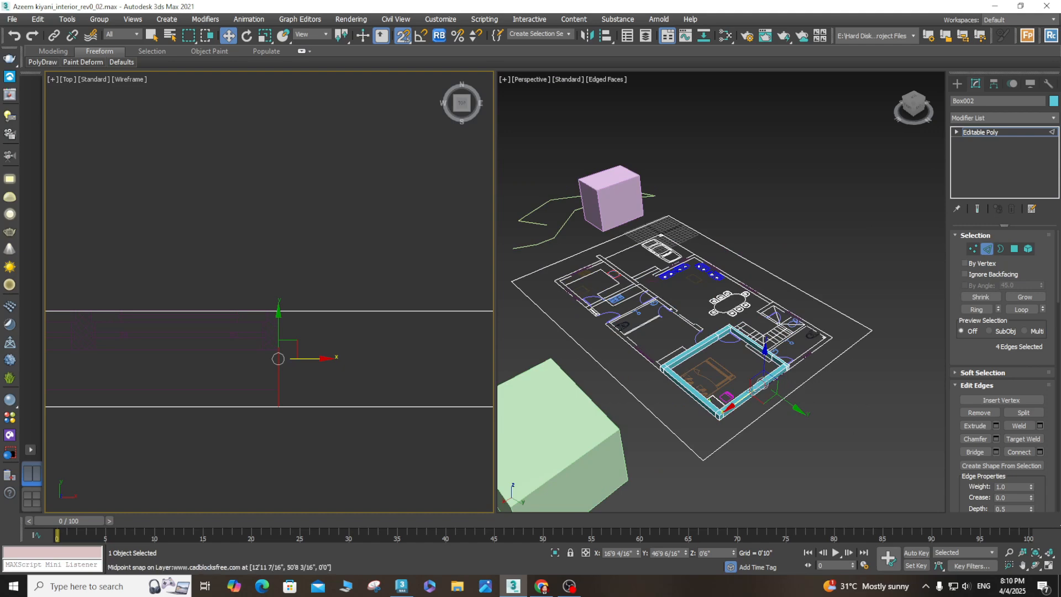
scroll(787, 374, "up", 4)
scroll(749, 372, "down", 3)
scroll(719, 296, "up", 4)
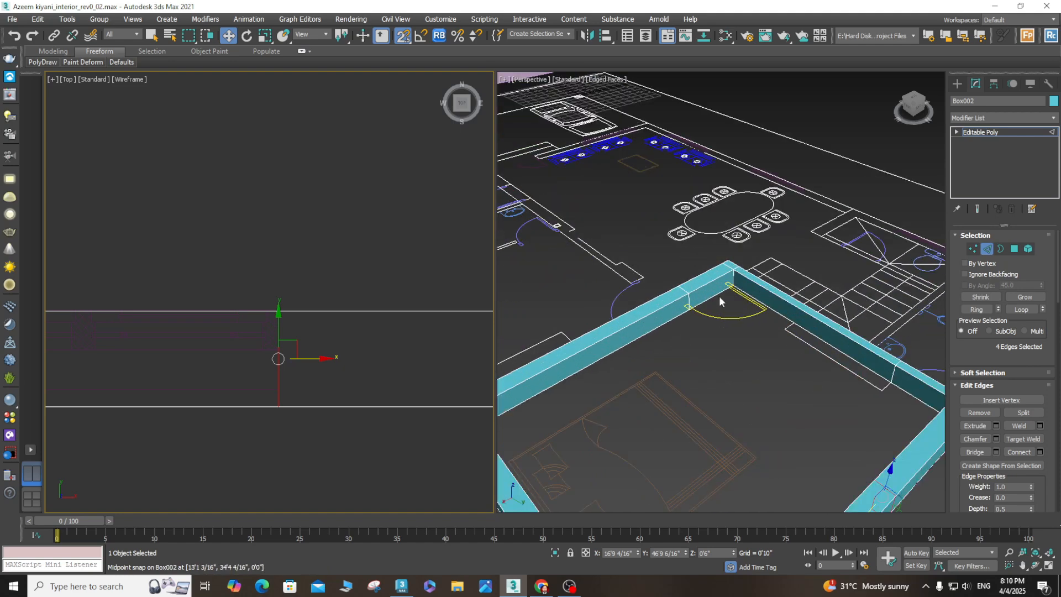
scroll(716, 292, "down", 4)
scroll(710, 291, "up", 2)
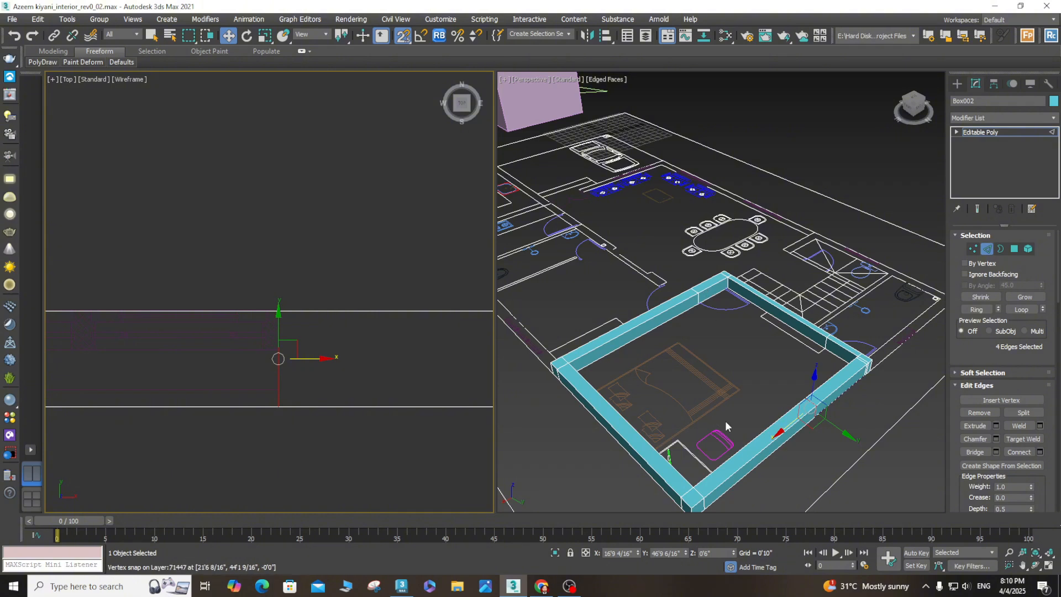
left_click(988, 249)
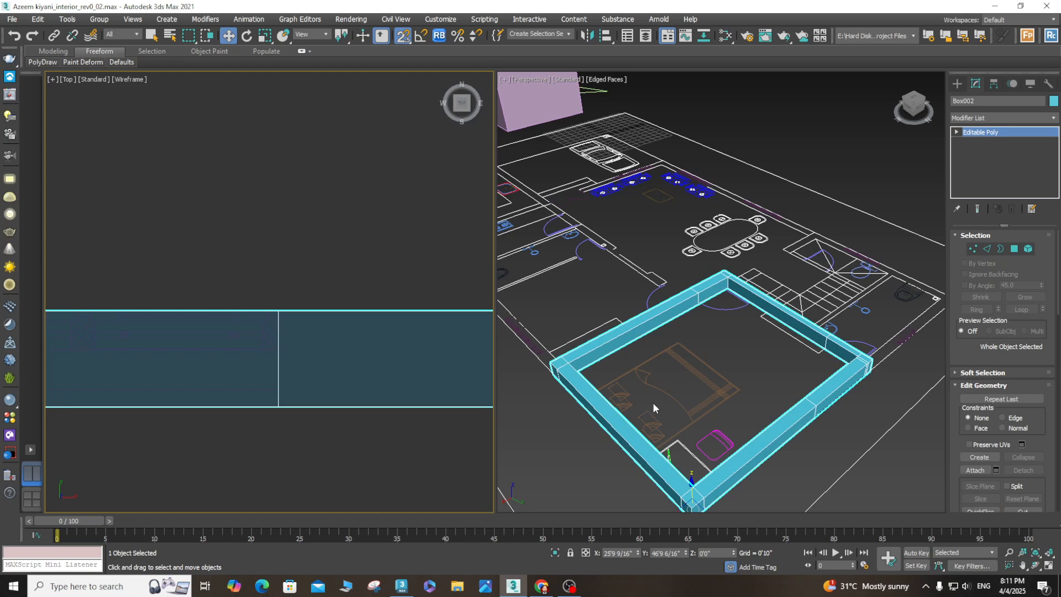
scroll(653, 408, "down", 5)
scroll(660, 370, "up", 5)
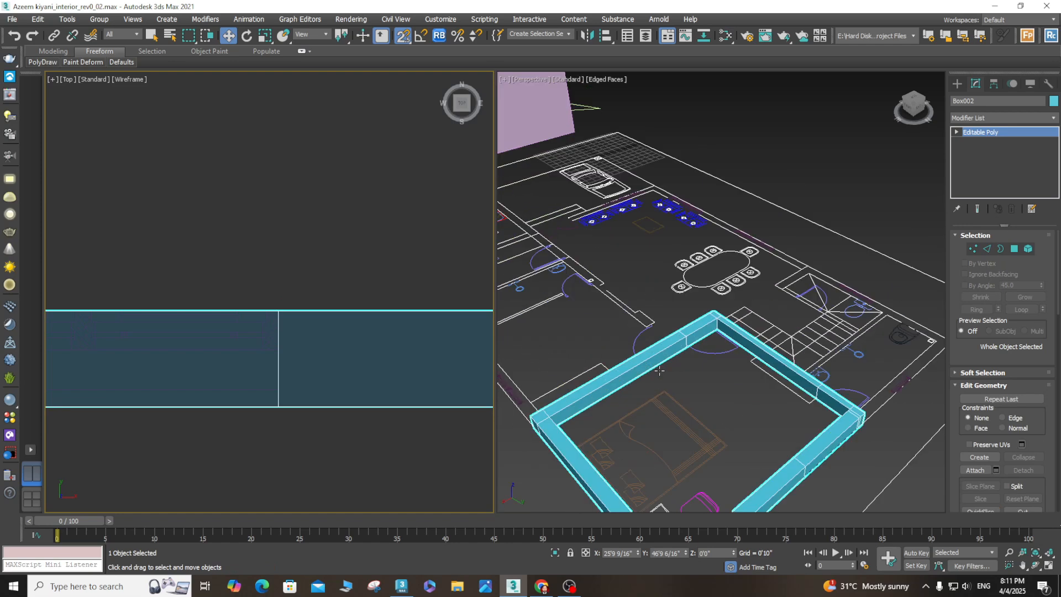
scroll(659, 370, "down", 5)
scroll(734, 423, "up", 5)
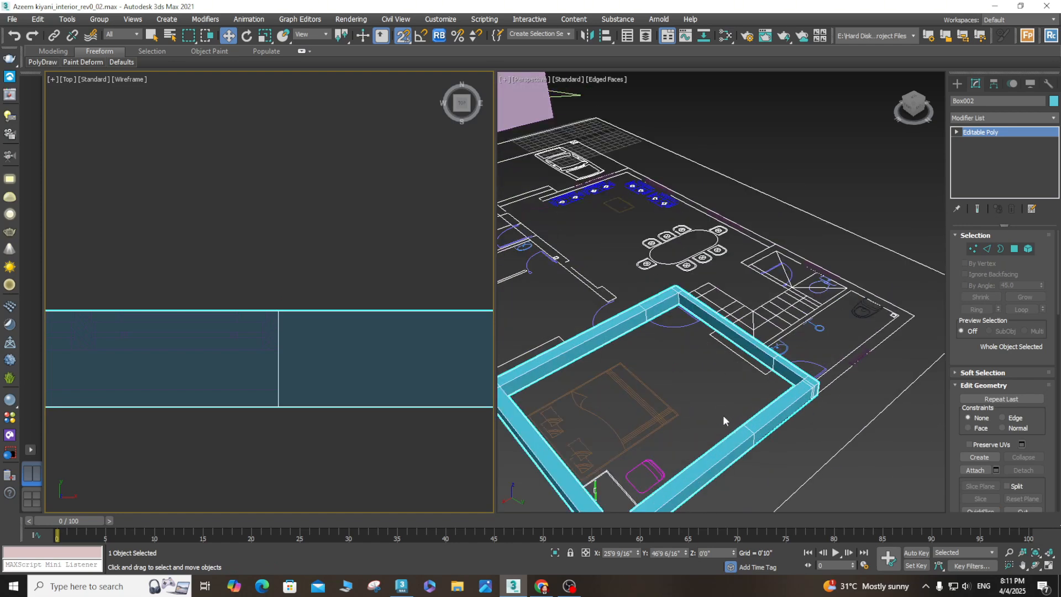
scroll(718, 415, "down", 5)
scroll(716, 413, "up", 5)
scroll(714, 413, "down", 2)
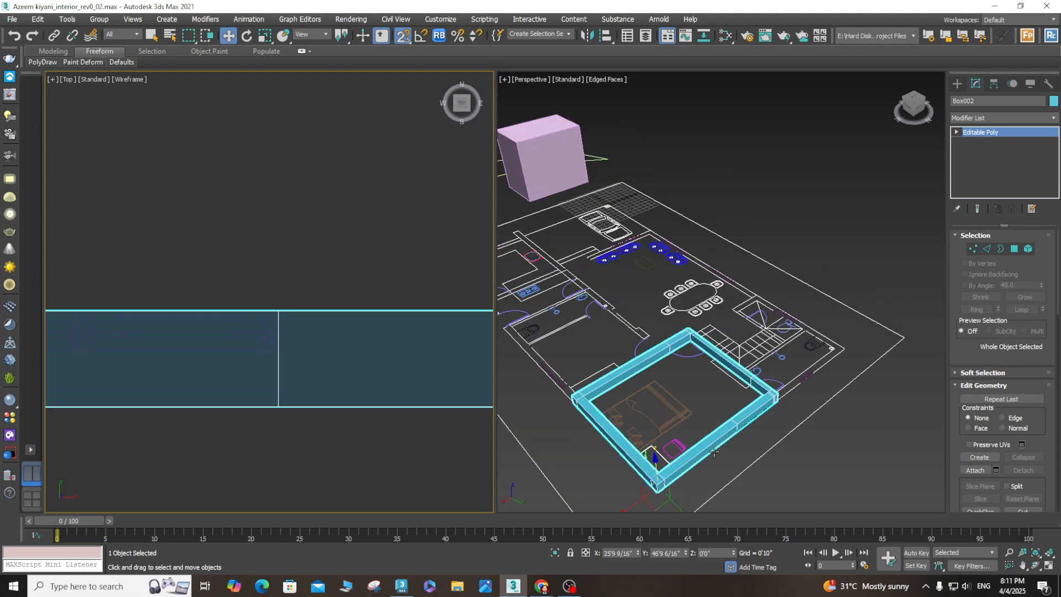
- Select all top polygons of the bedroom walls, using Ignore Backfacing and By Angle at 45.0
left_click(1014, 250)
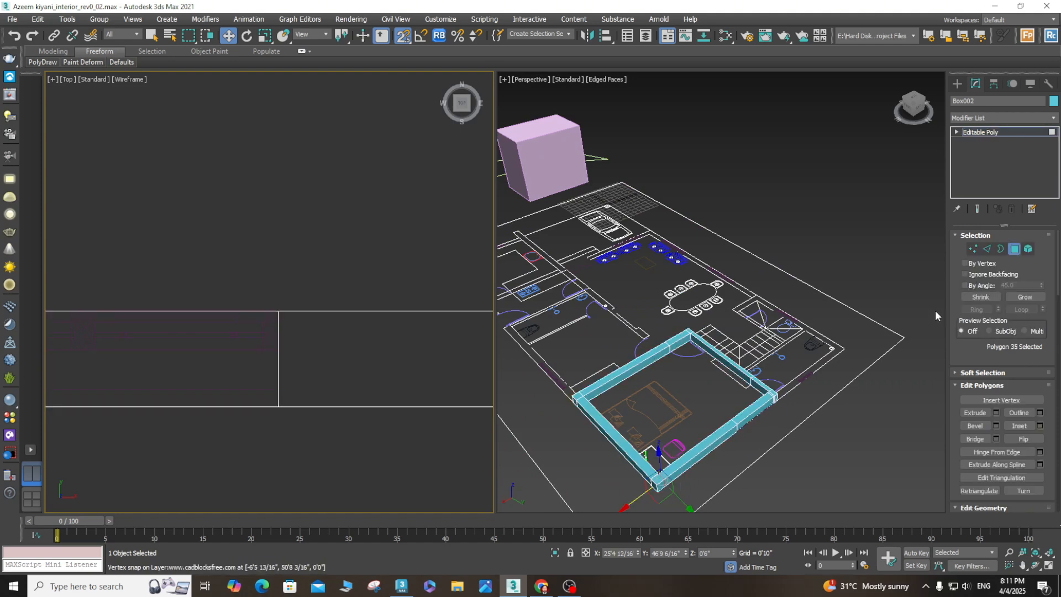
left_click(964, 285)
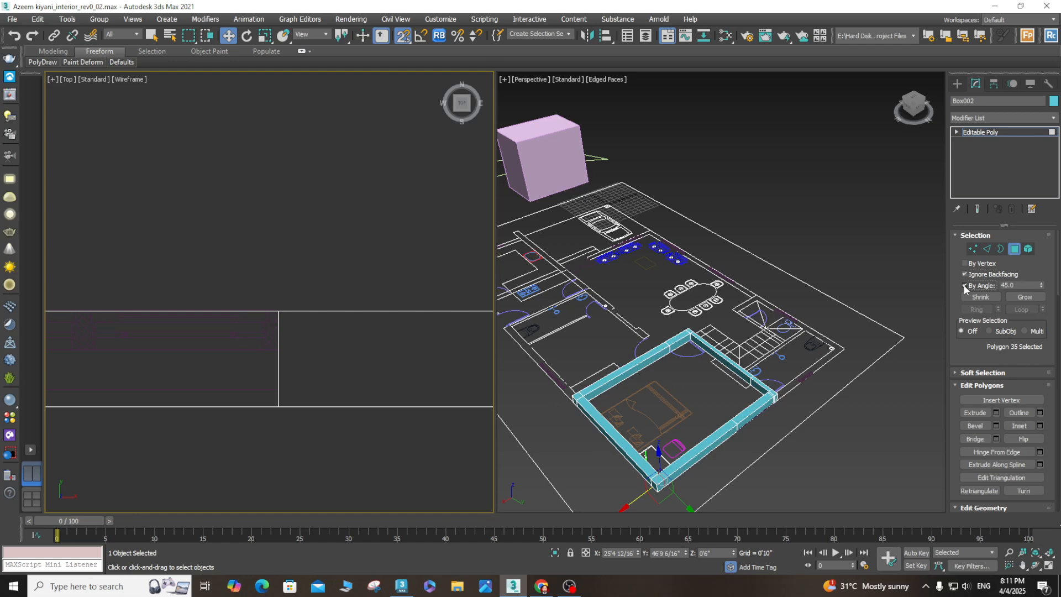
left_click(713, 437)
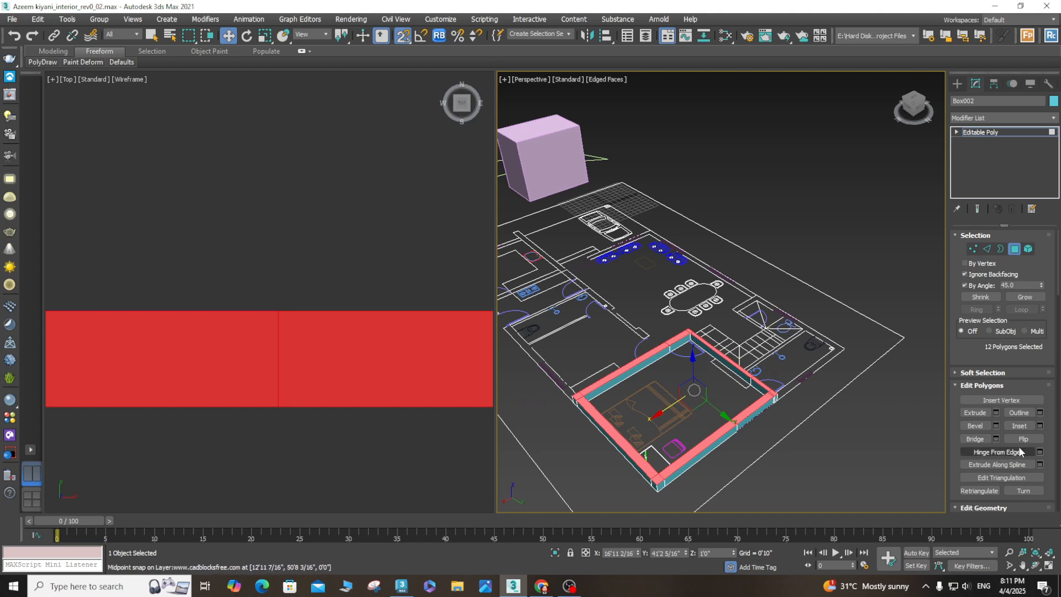
- Extrude the selected top polygons of the bedroom walls upward by 7'0"
left_click(995, 412)
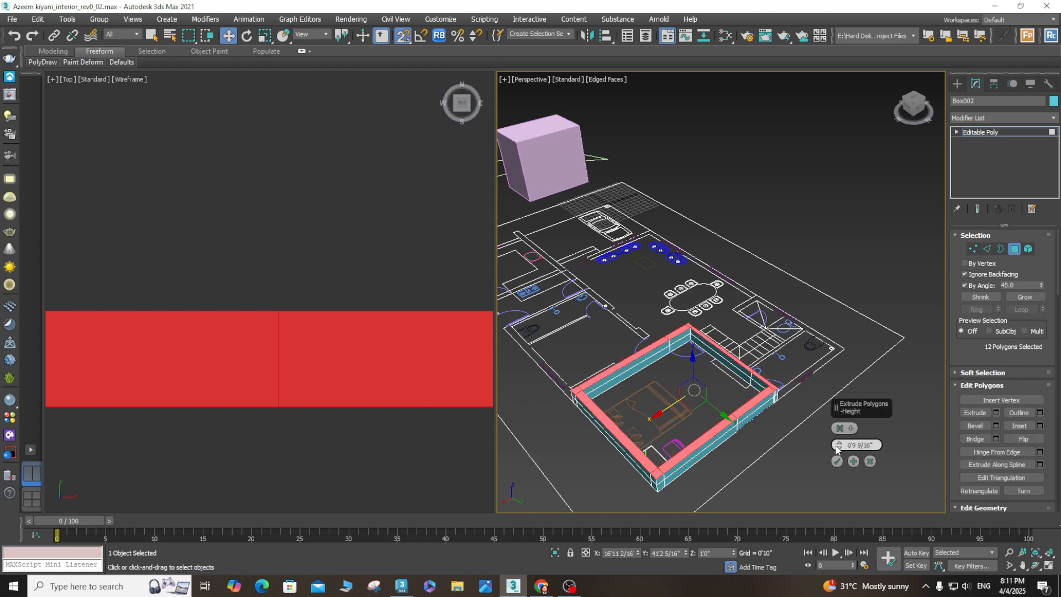
left_click_drag(848, 445, 872, 446)
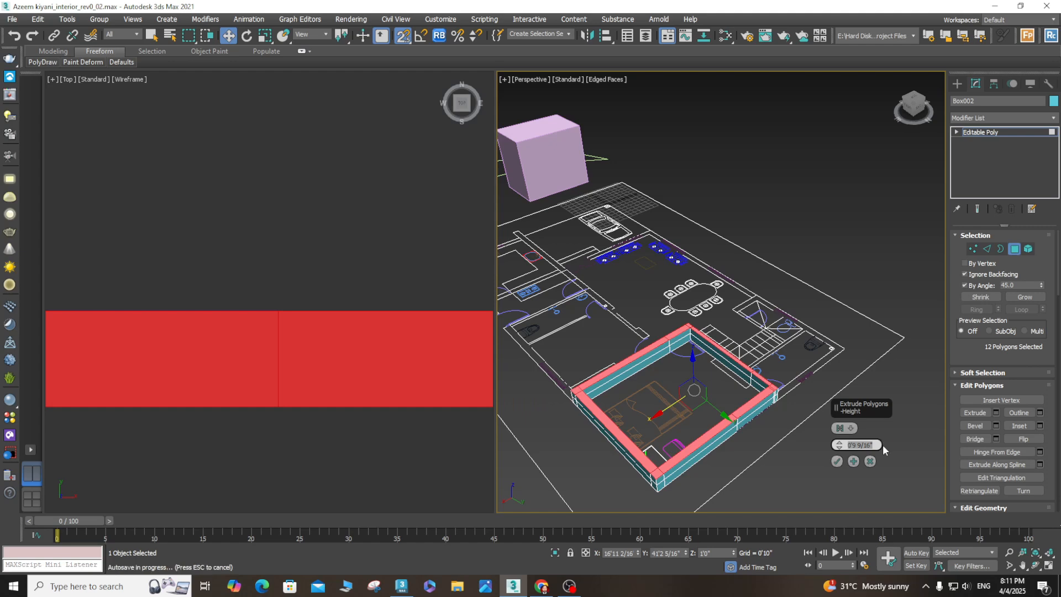
type("7")
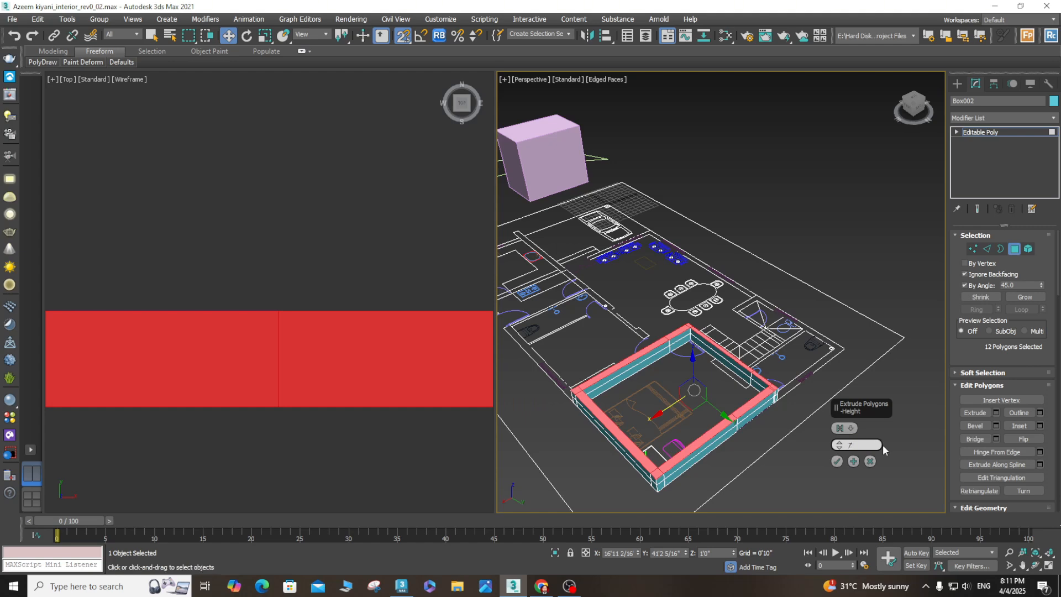
type("0'")
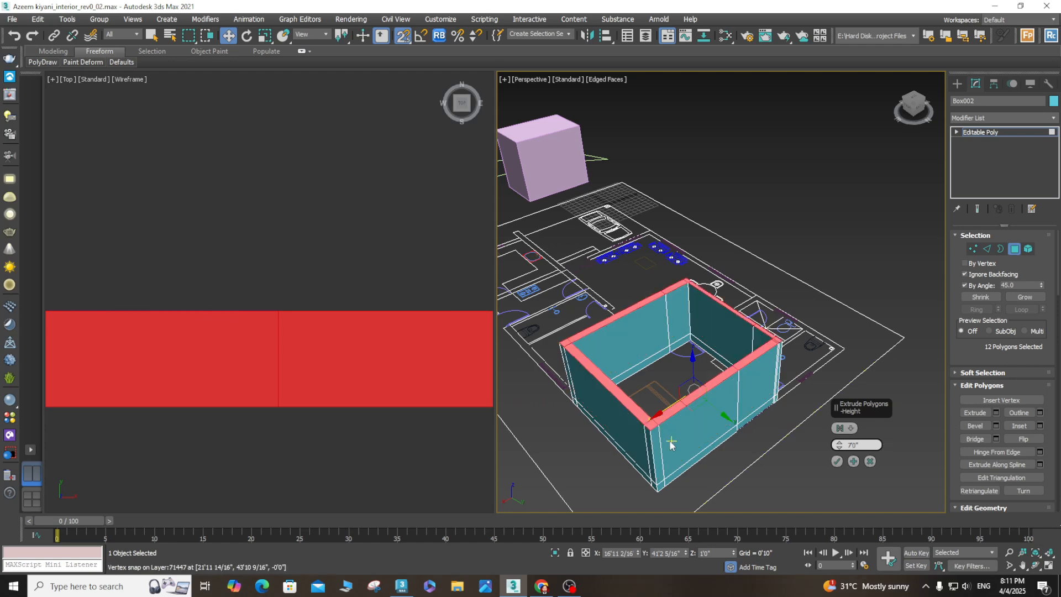
scroll(670, 439, "up", 2)
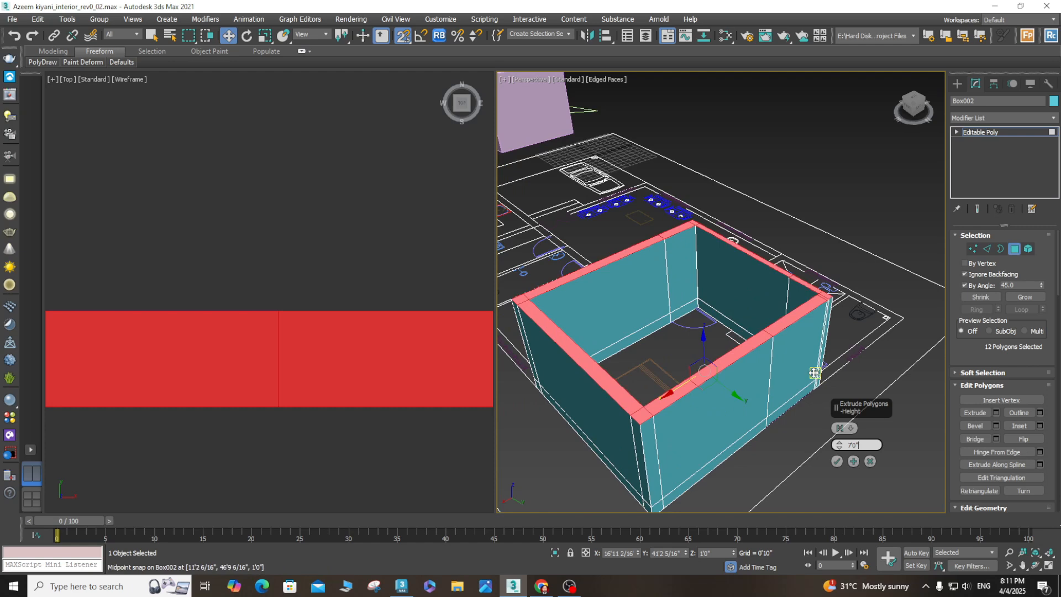
left_click(837, 462)
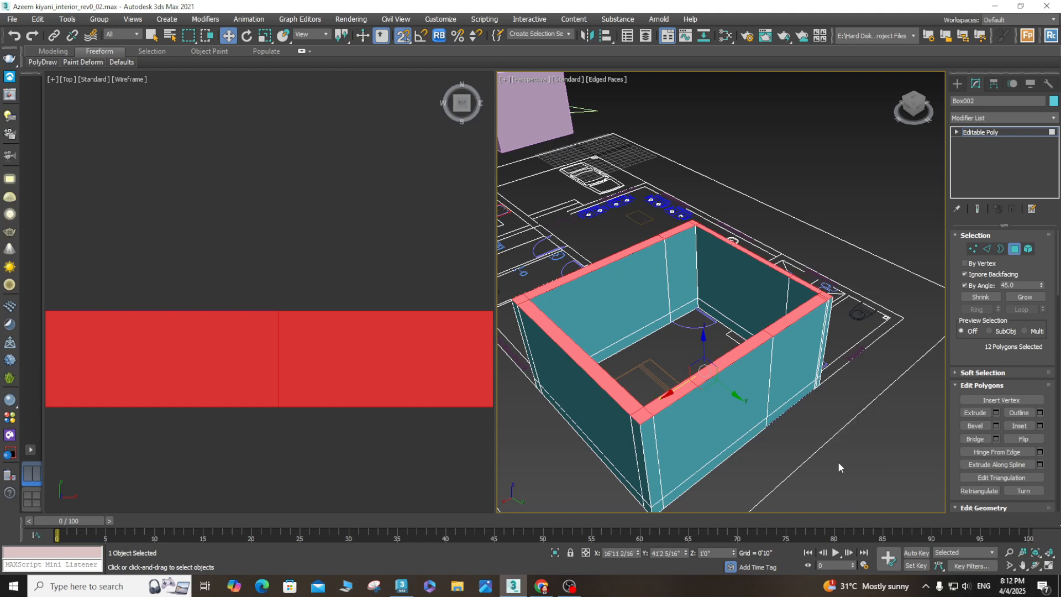
- Extrude the wall-top polygons a further 2' upward and leave polygon editing
left_click(996, 412)
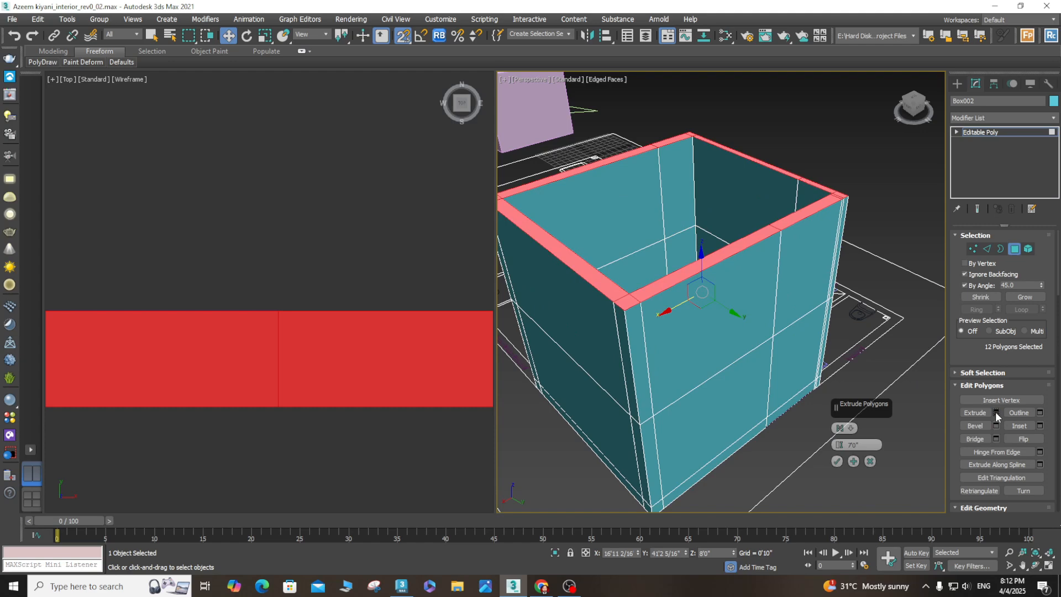
double_click(864, 446)
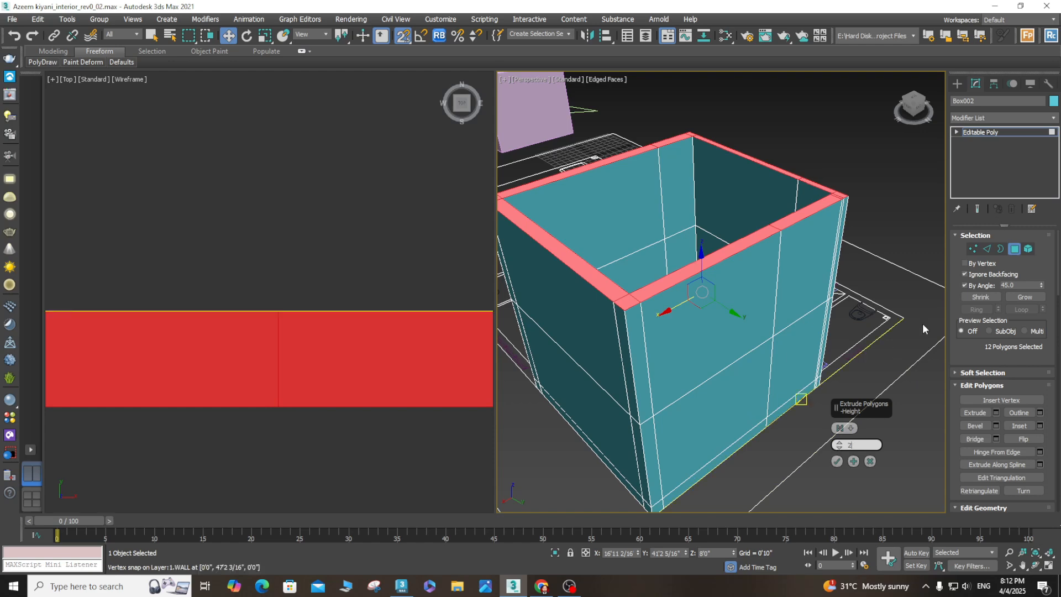
left_click(837, 461)
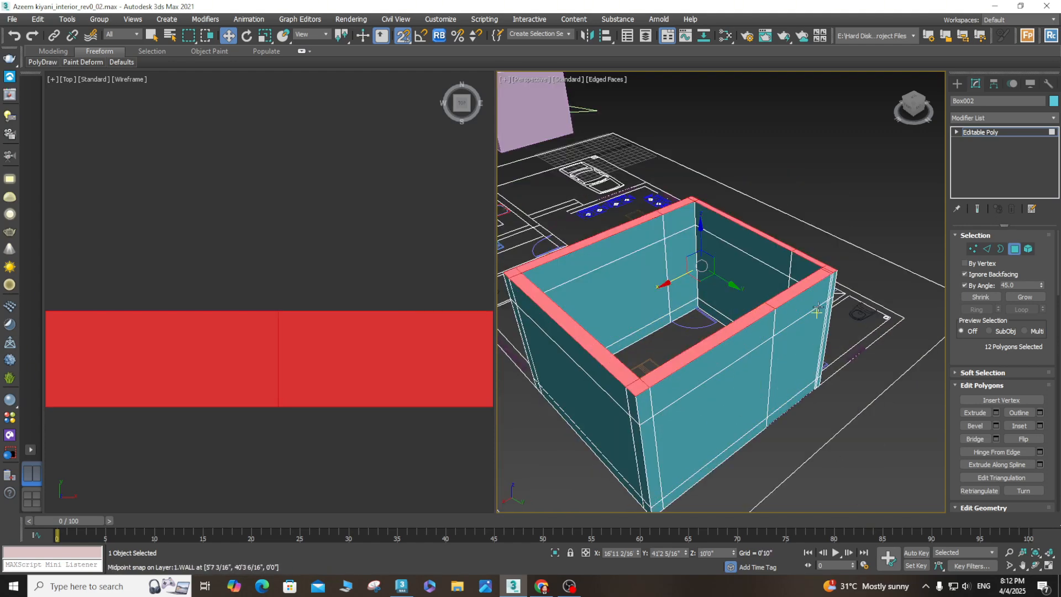
left_click(1014, 248)
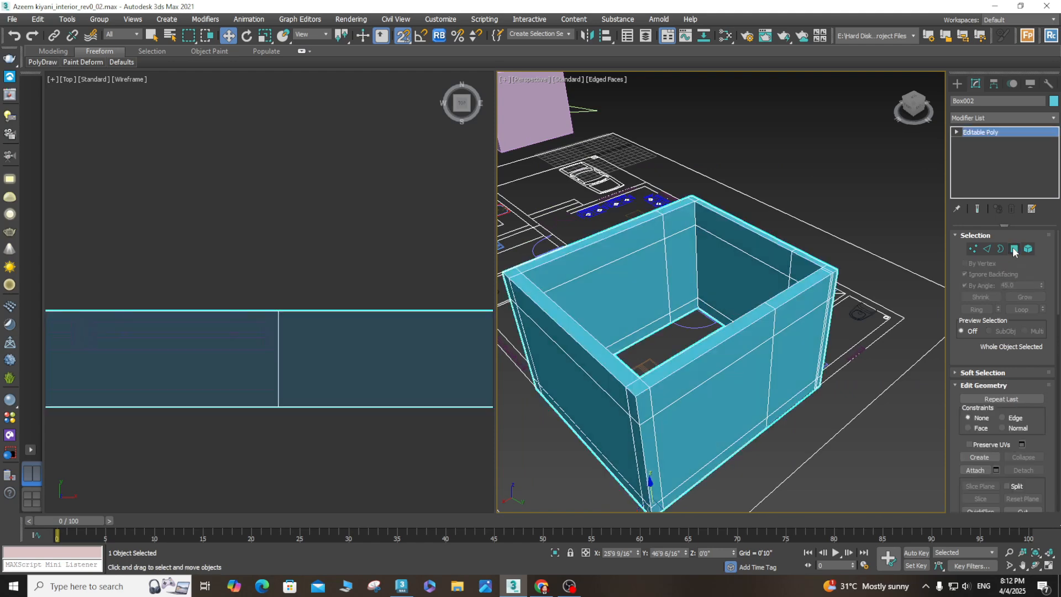
- Rename the bedroom wall object as WALL and reselect it
left_click(980, 101)
type("WALL")
key("Return")
left_click(840, 178)
left_click(705, 381)
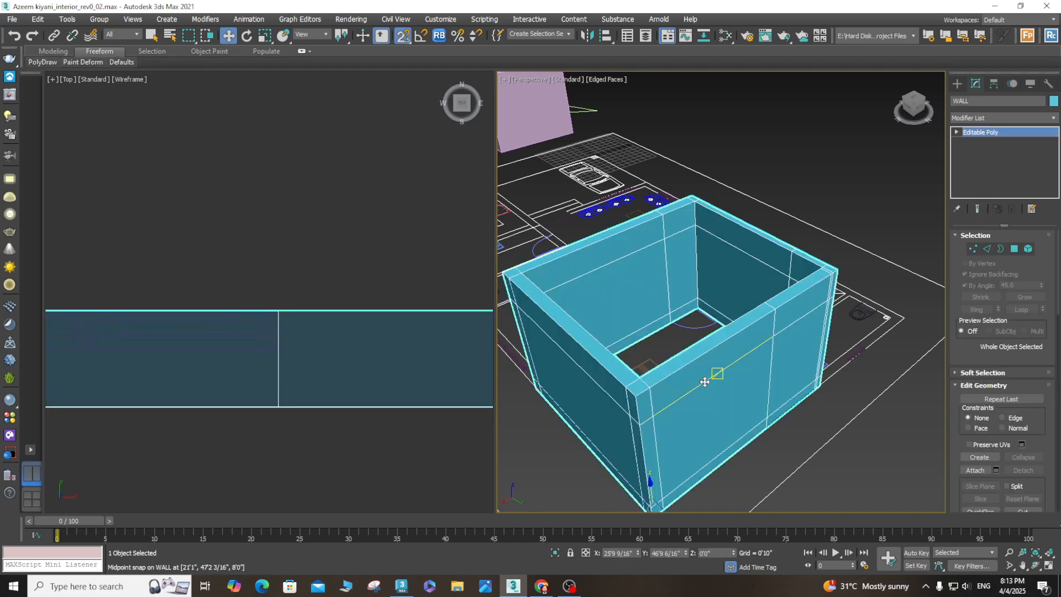
- Select the outer doorway polygon near the west end of the south wall, with Ignore Backfacing and By Angle turned off
left_click(1035, 565)
left_click_drag(682, 373, 544, 343)
left_click_drag(599, 463, 704, 404)
key("w")
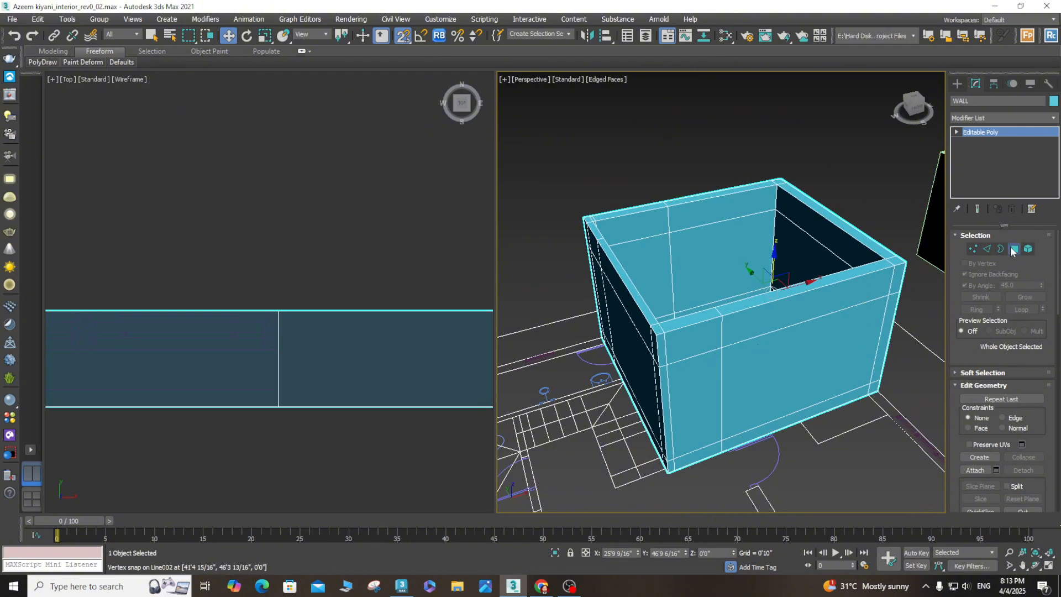
key("4")
left_click(701, 390)
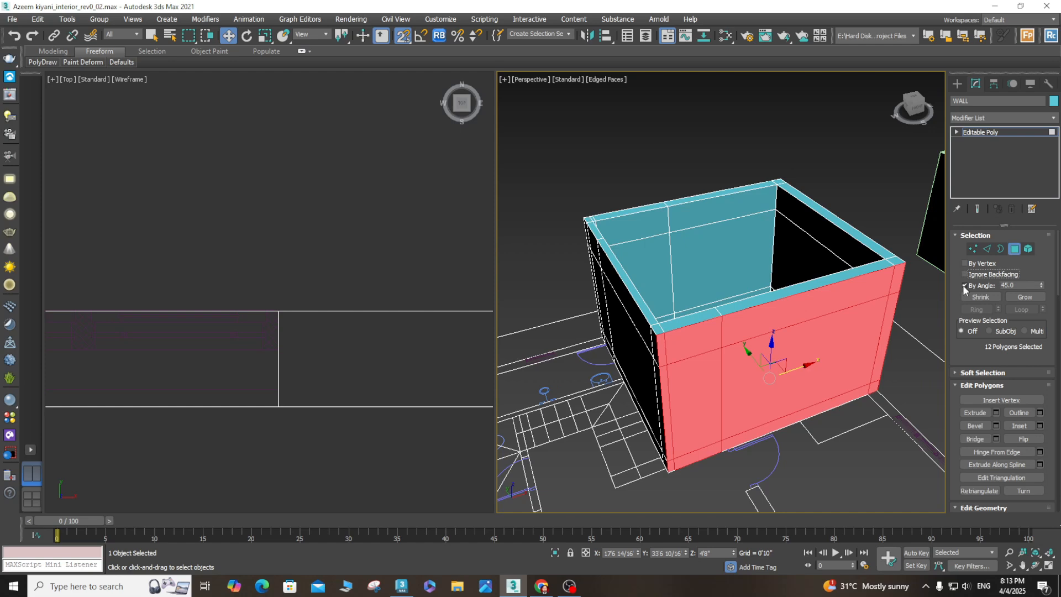
left_click(964, 285)
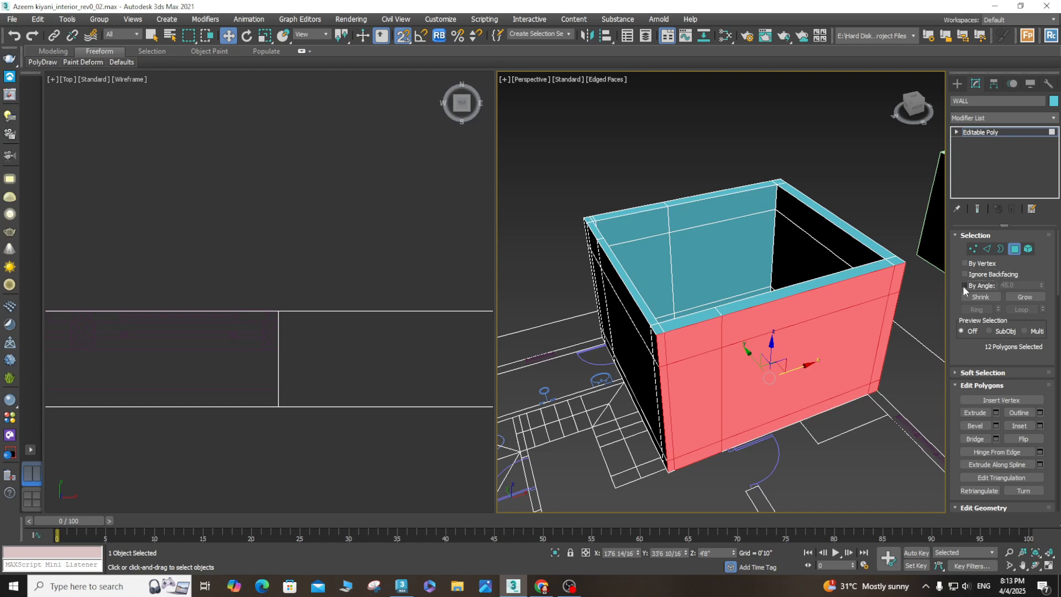
left_click(690, 393)
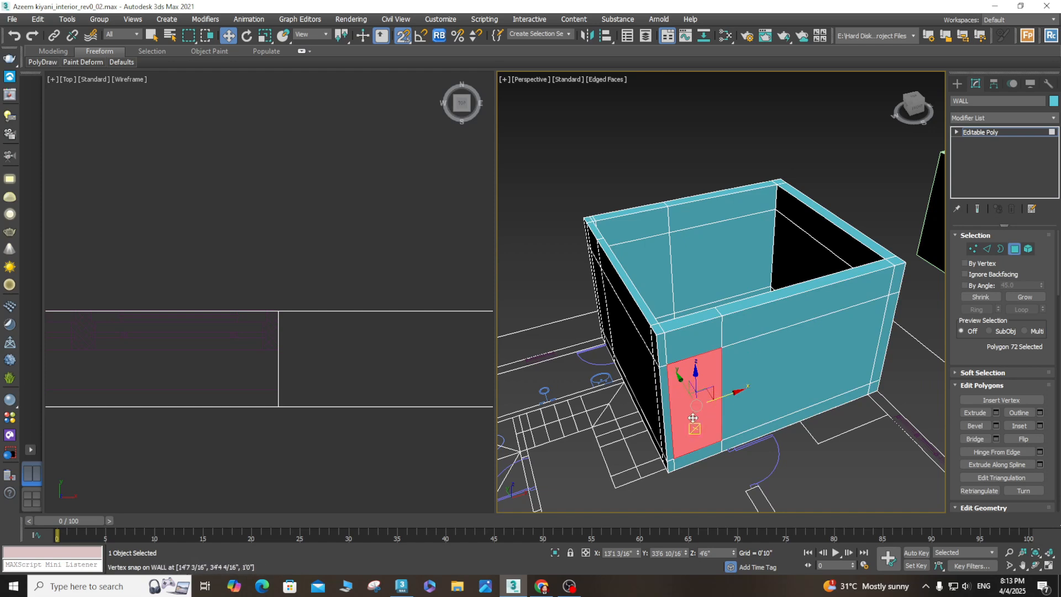
scroll(699, 399, "up", 3)
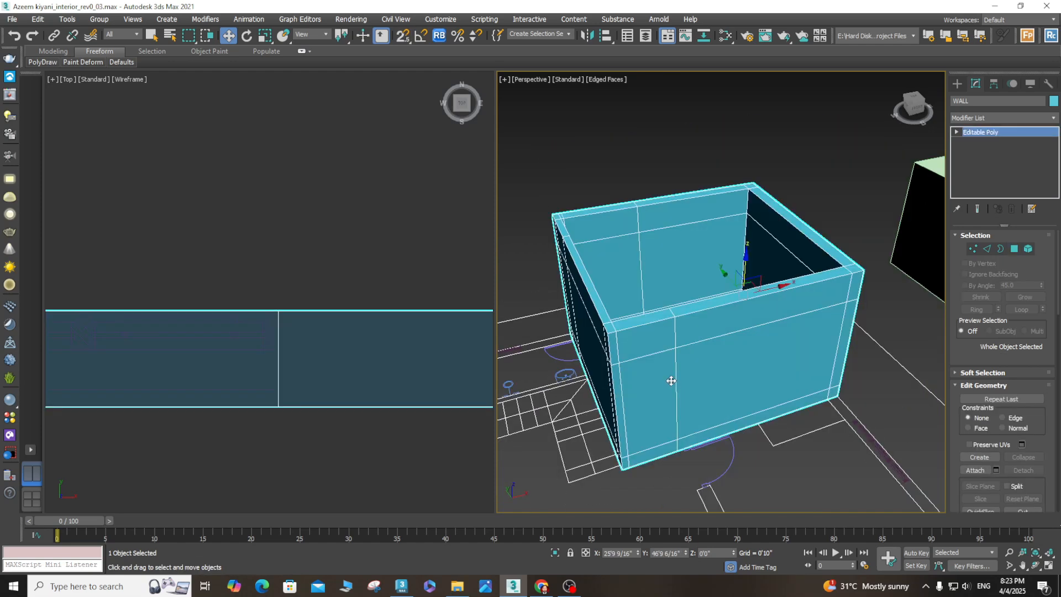
- Select the south doorway's matching outer and inner polygons and bridge them to cut the opening through the wall
left_click(1013, 249)
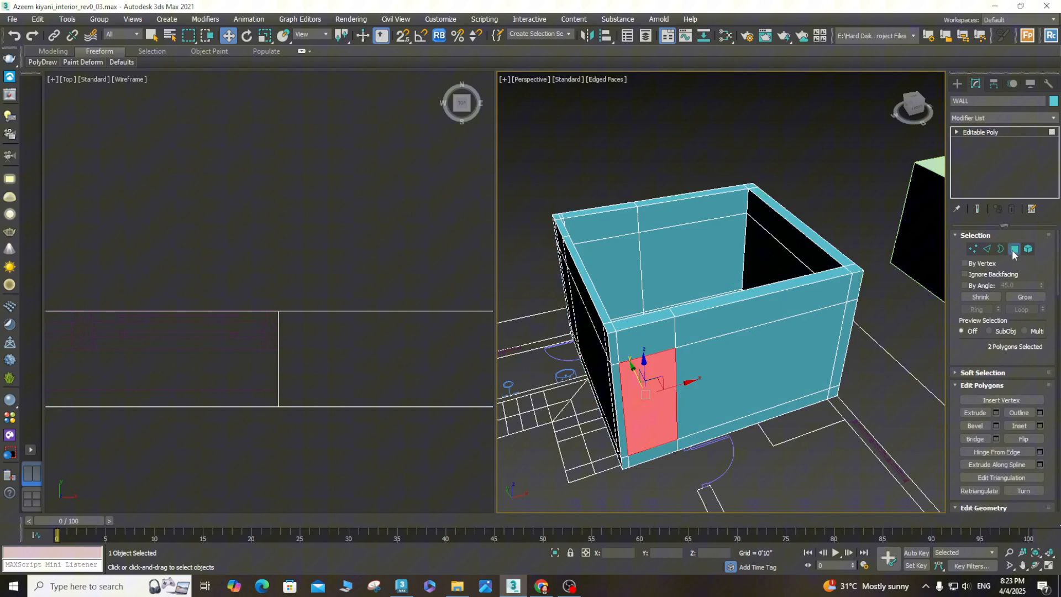
left_click(664, 411)
scroll(662, 407, "up", 5)
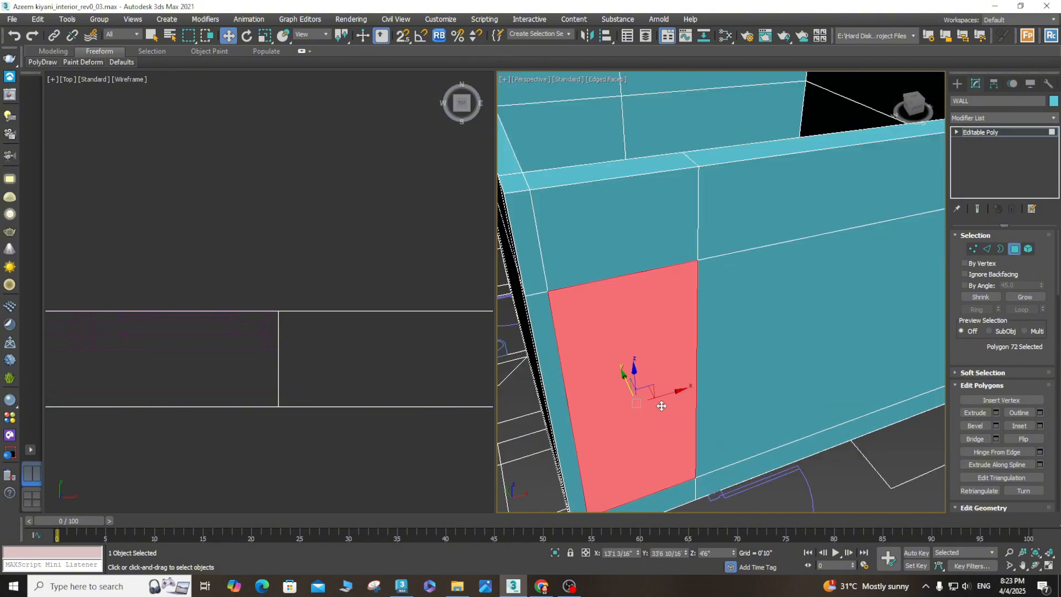
scroll(661, 403, "down", 3)
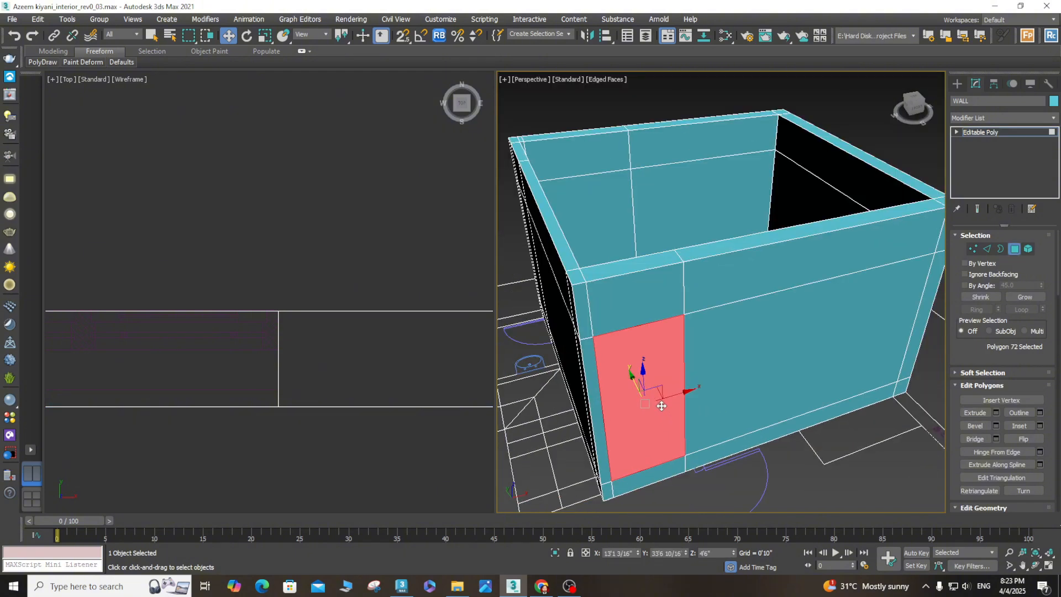
left_click(1035, 565)
left_click_drag(771, 396, 628, 373)
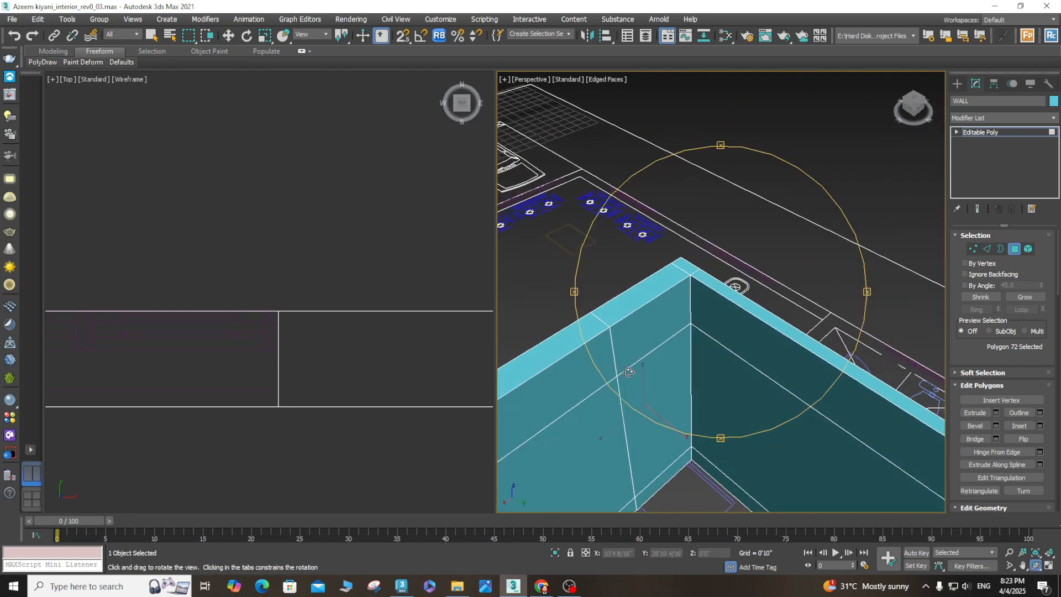
key("w")
left_click(661, 387)
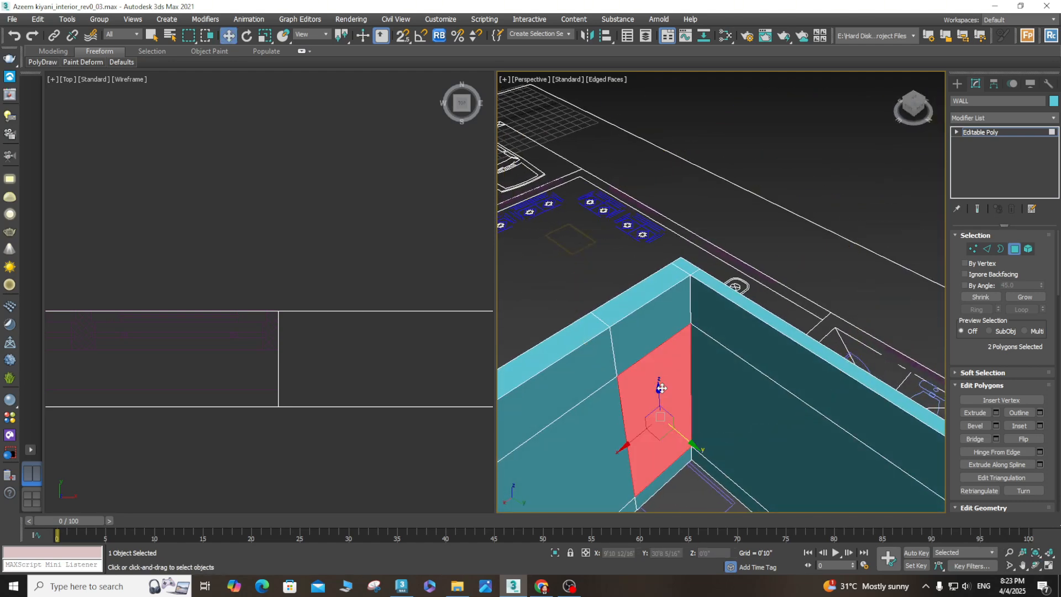
left_click(974, 440)
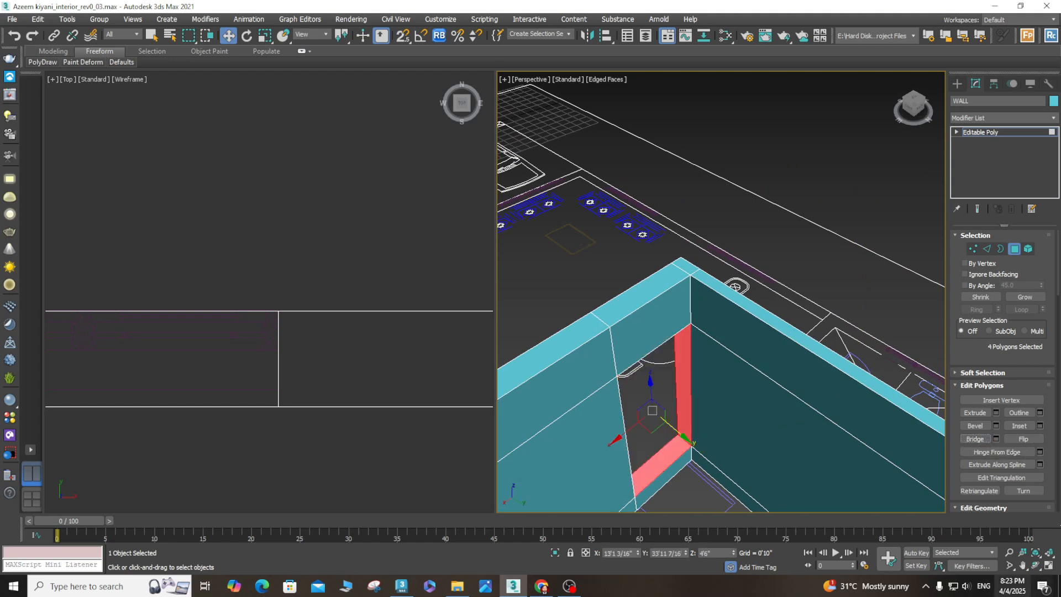
- Delete the polygons of the low wall strip left beneath the south doorway opening
left_click(1036, 565)
left_click_drag(656, 382, 689, 395)
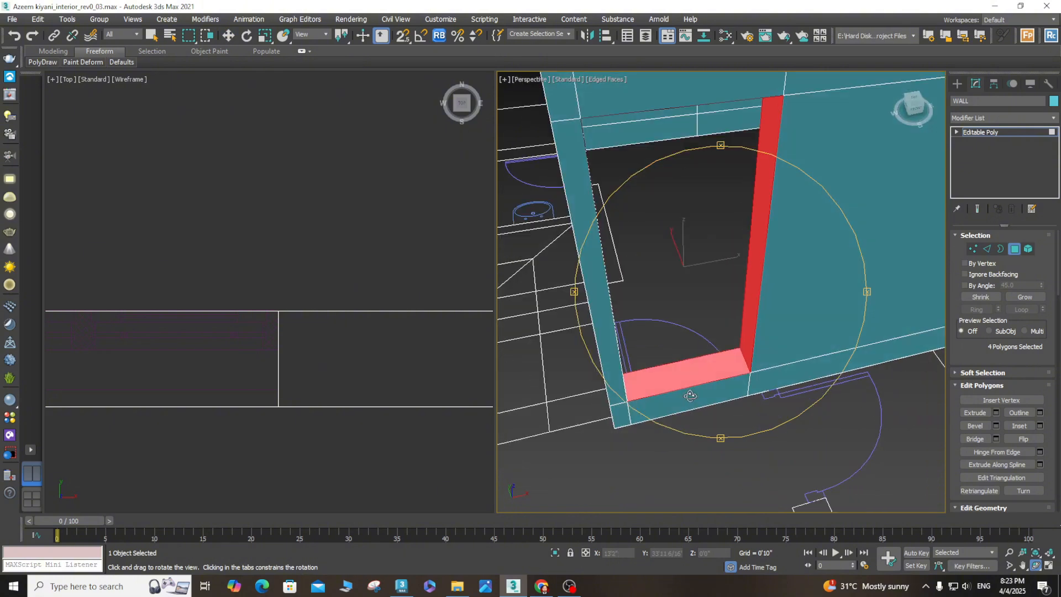
key("w")
left_click_drag(703, 331, 676, 434)
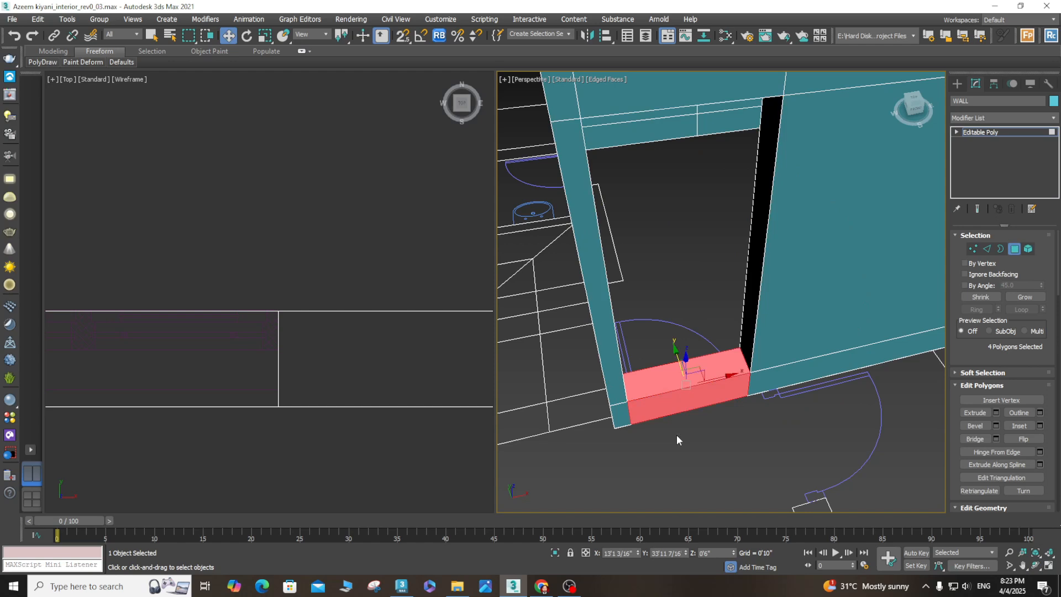
left_click_drag(709, 318, 654, 457)
key("Delete")
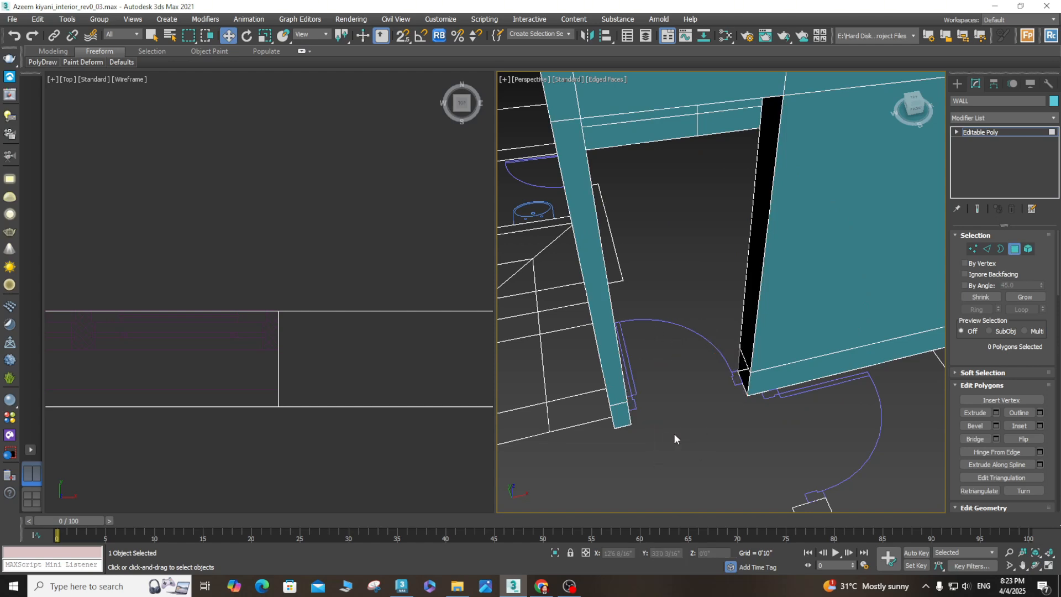
- Examine the doorway opening and the open faces at the foot of its jambs
left_click(1035, 565)
left_click_drag(719, 331, 687, 321)
scroll(687, 321, "down", 5)
scroll(700, 336, "up", 5)
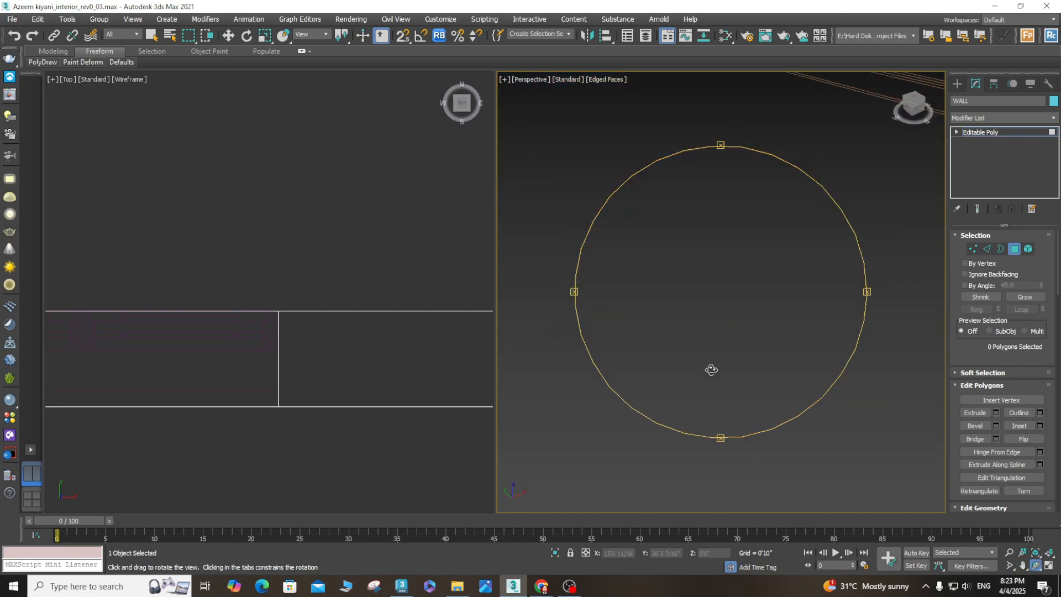
scroll(711, 370, "down", 4)
left_click_drag(724, 387, 728, 433)
scroll(588, 355, "up", 6)
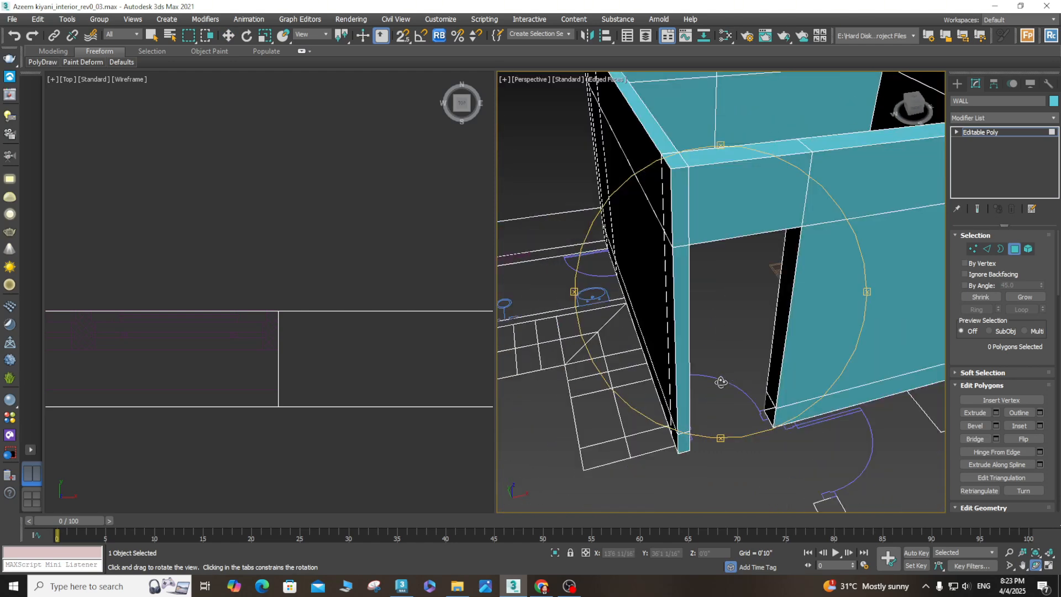
scroll(652, 469, "down", 4)
scroll(747, 393, "up", 4)
scroll(747, 394, "up", 3)
key("Escape")
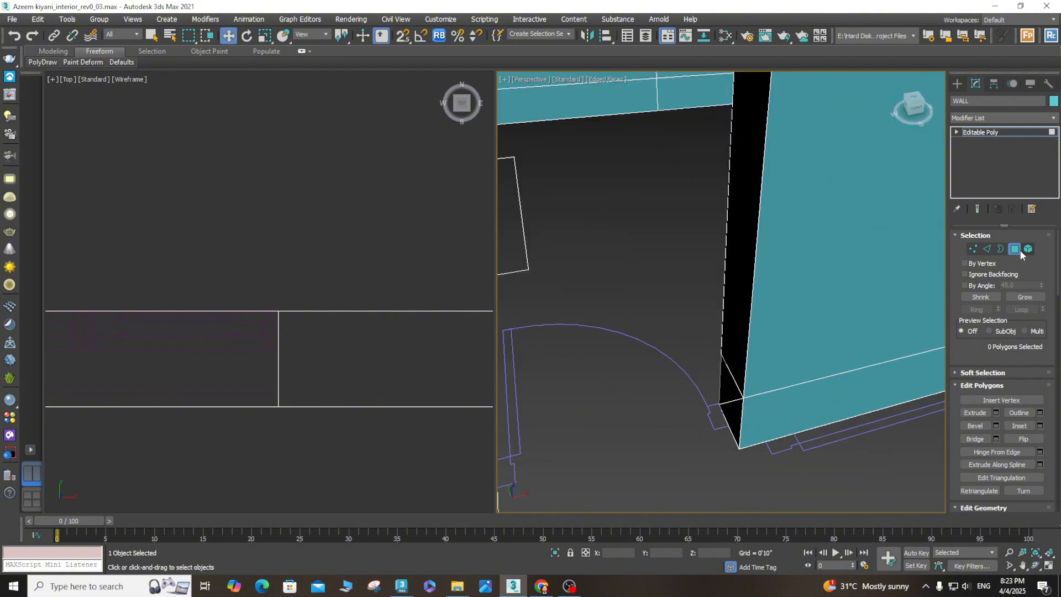
- Select the open border at the foot of the doorway's east jamb and cap it
left_click(1001, 249)
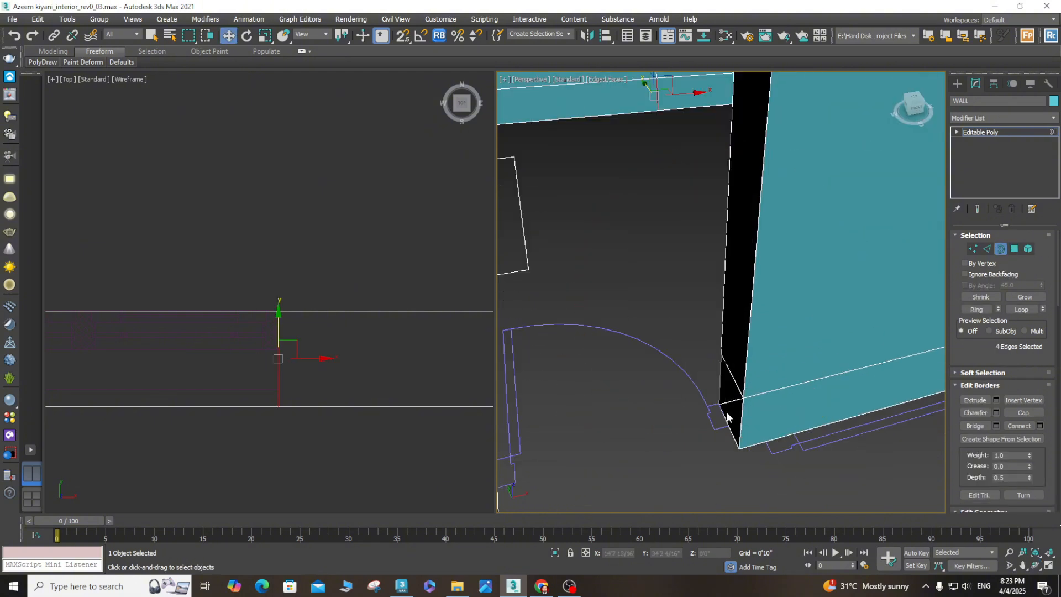
left_click(735, 384)
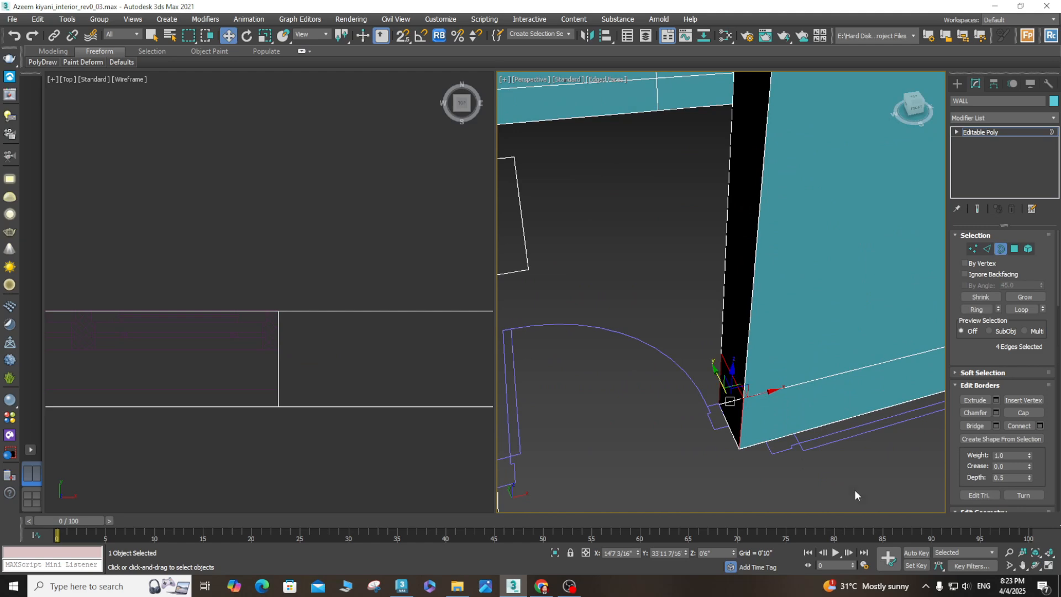
left_click(1035, 565)
left_click_drag(774, 337, 776, 369)
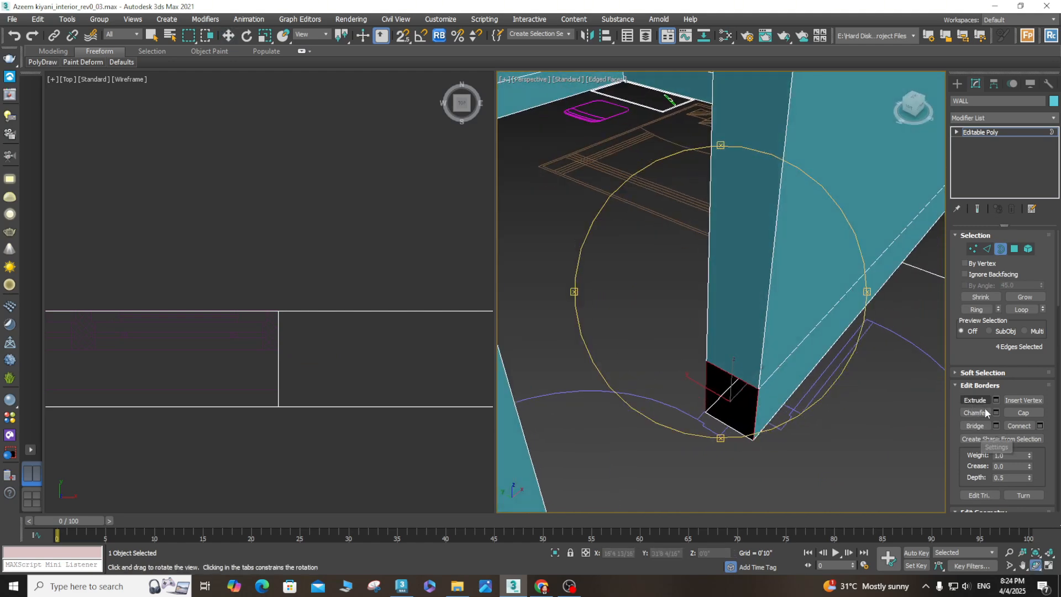
left_click(1023, 414)
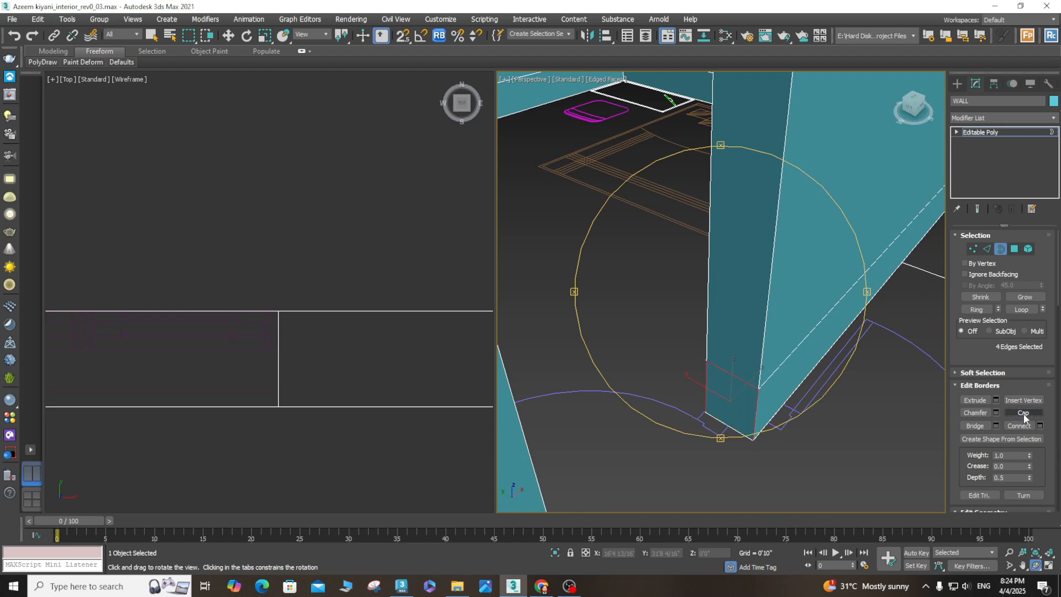
- Select the open border at the foot of the doorway's west jamb and cap it
left_click_drag(790, 379, 657, 366)
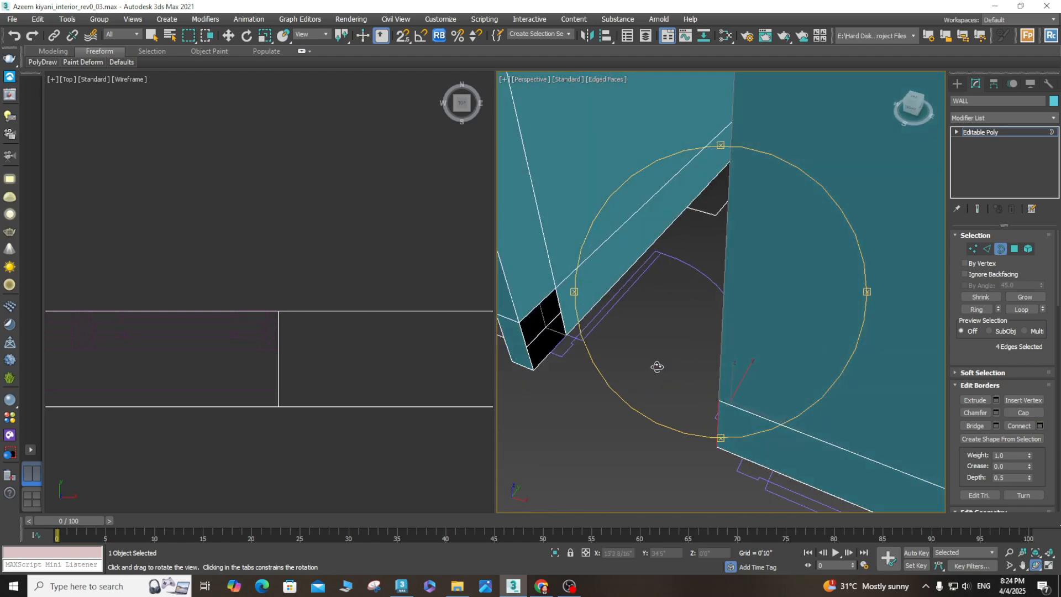
key("w")
left_click(559, 303)
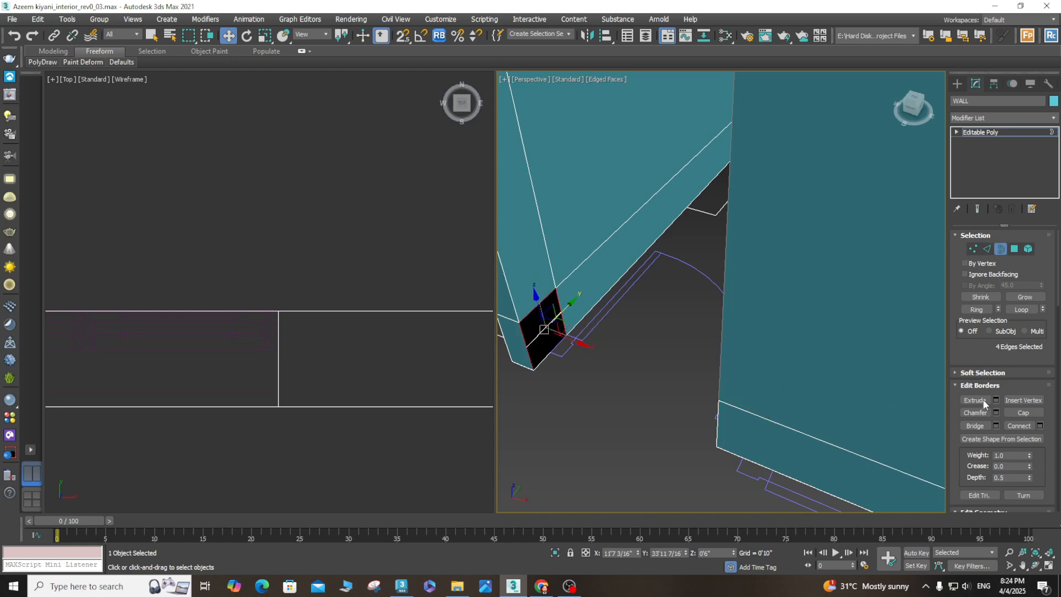
left_click(1022, 412)
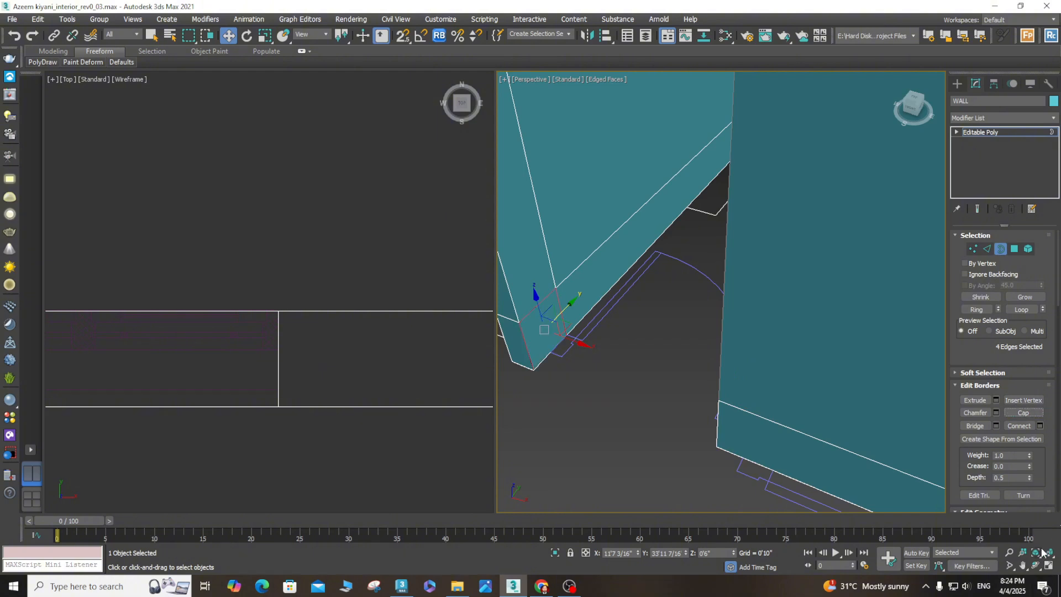
- Select the outer and inner door polygons of the west wall near its north corner and bridge them into an opening
left_click(1036, 565)
scroll(658, 277, "down", 10)
left_click_drag(680, 423, 709, 420)
scroll(613, 422, "up", 6)
left_click_drag(688, 380, 764, 376)
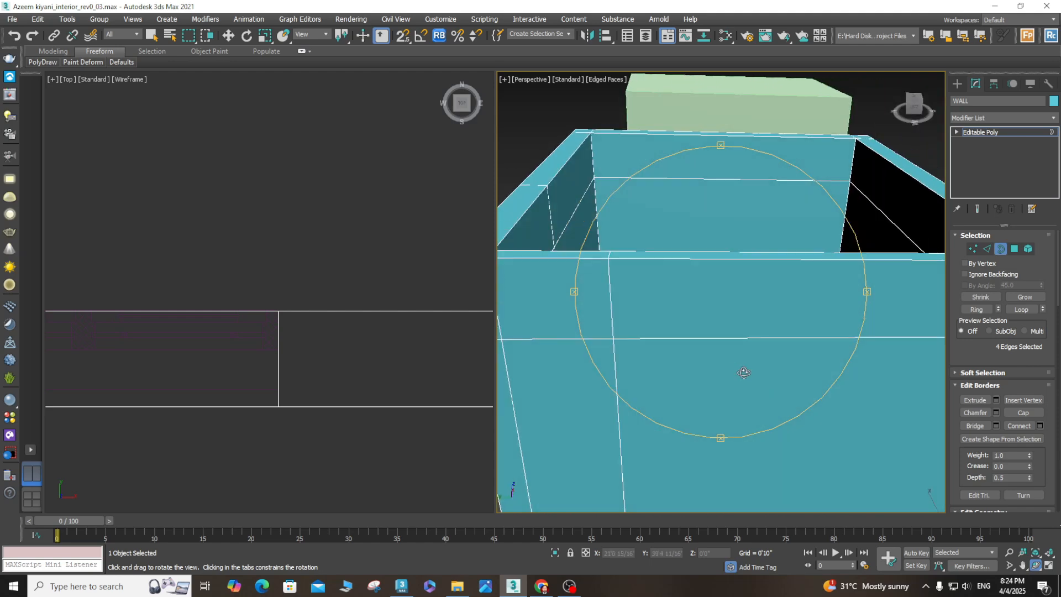
scroll(735, 369, "down", 5)
left_click_drag(692, 388, 701, 422)
scroll(709, 420, "up", 5)
right_click(703, 424)
left_click(691, 400)
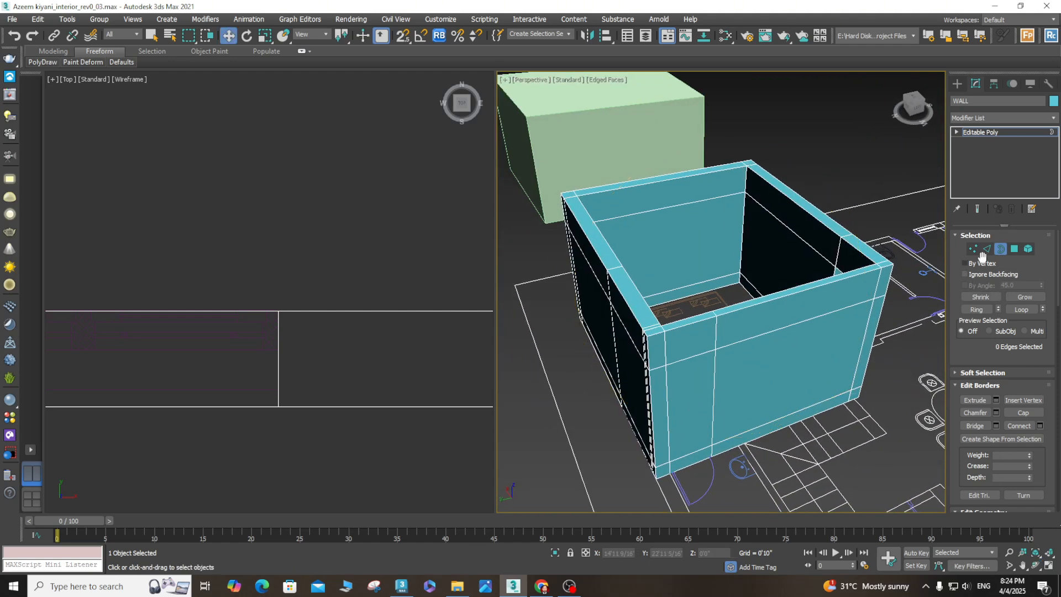
left_click(1014, 248)
left_click(690, 406)
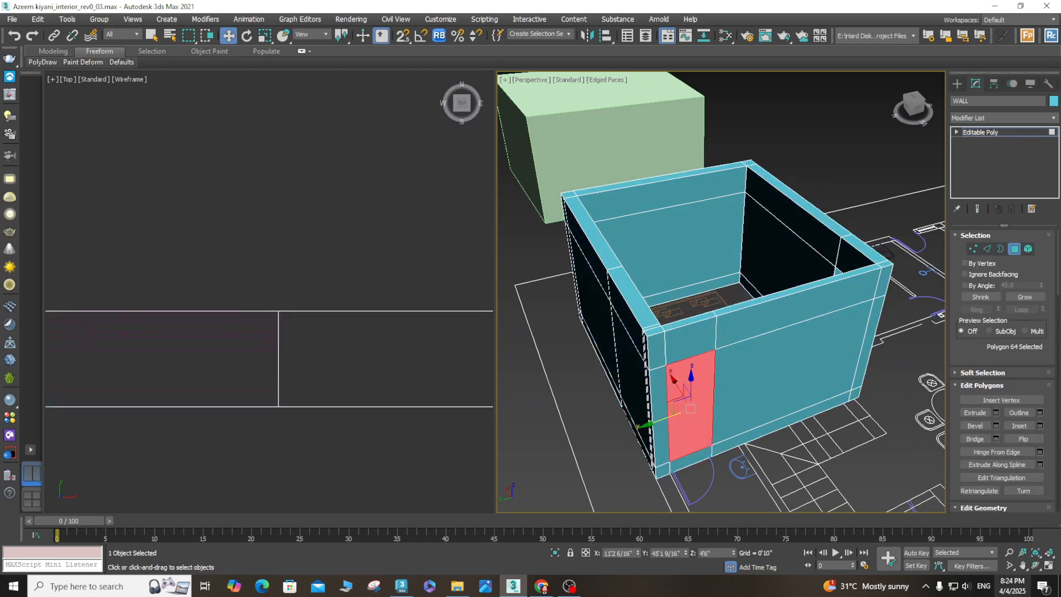
left_click(1035, 565)
scroll(691, 406, "up", 5)
left_click_drag(685, 400, 695, 408)
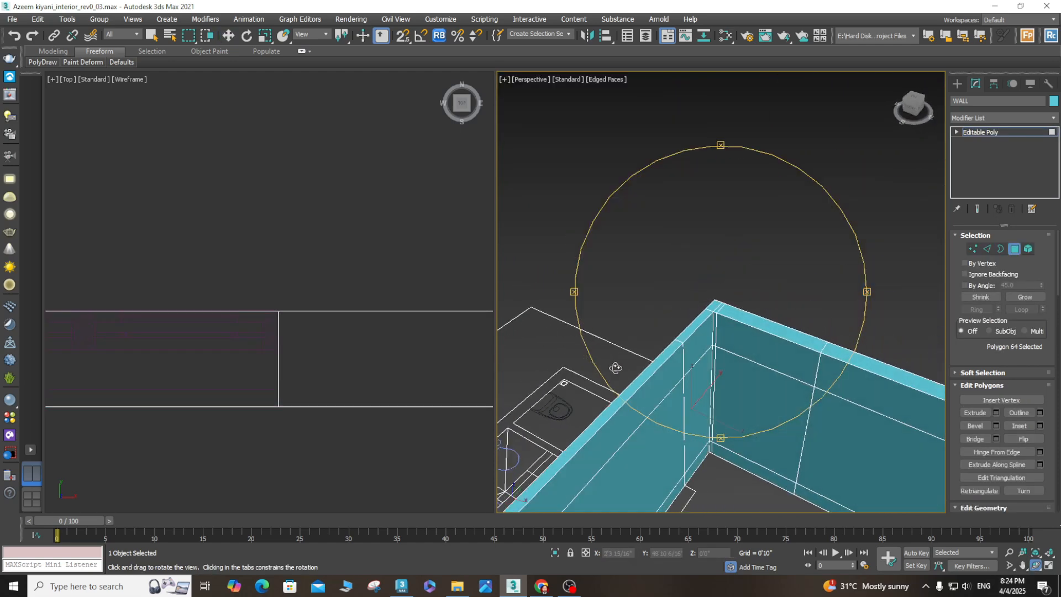
right_click(695, 409)
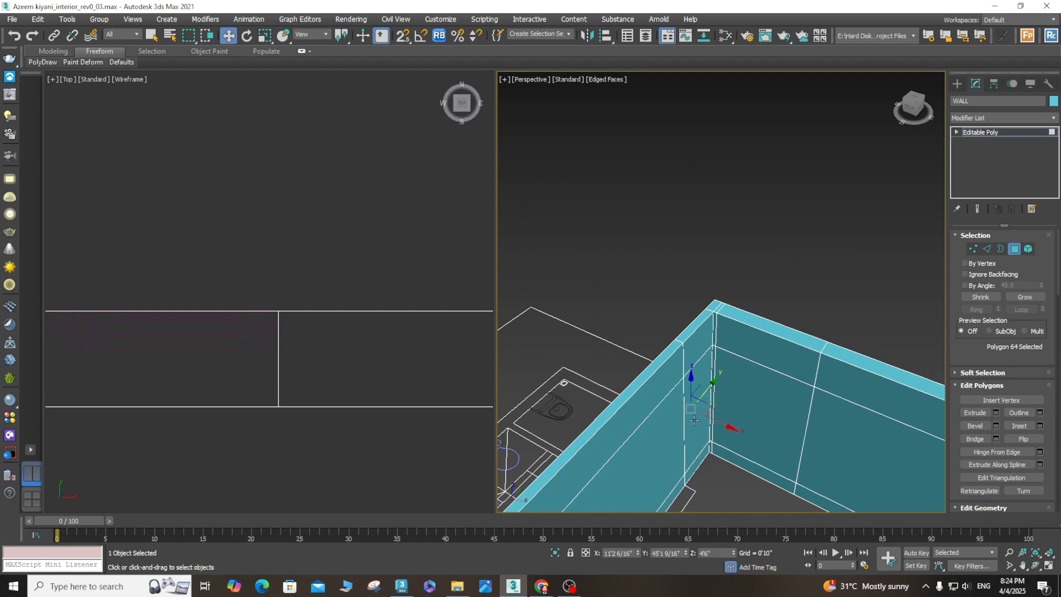
left_click(699, 420, "ctrl")
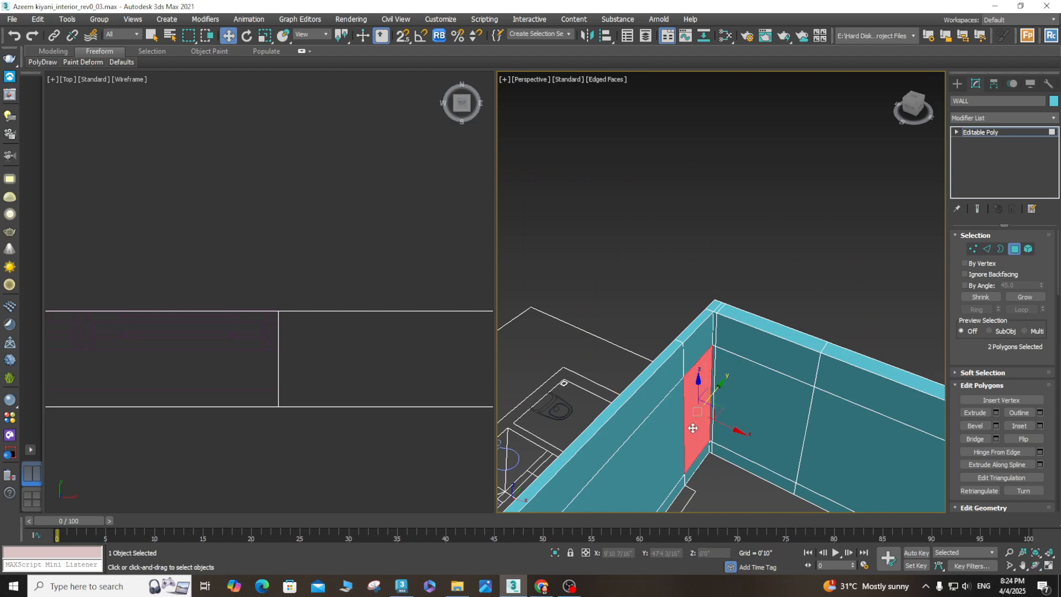
left_click(975, 438)
- Delete the polygons of the low wall strip beneath the west doorway opening
left_click(1035, 565)
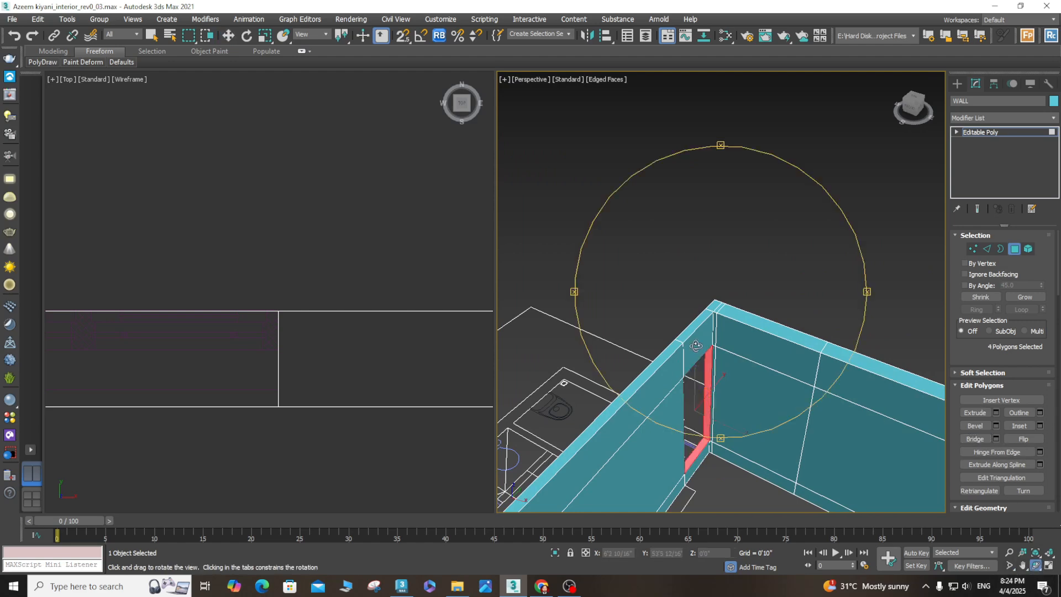
left_click_drag(696, 345, 840, 353)
right_click(760, 404)
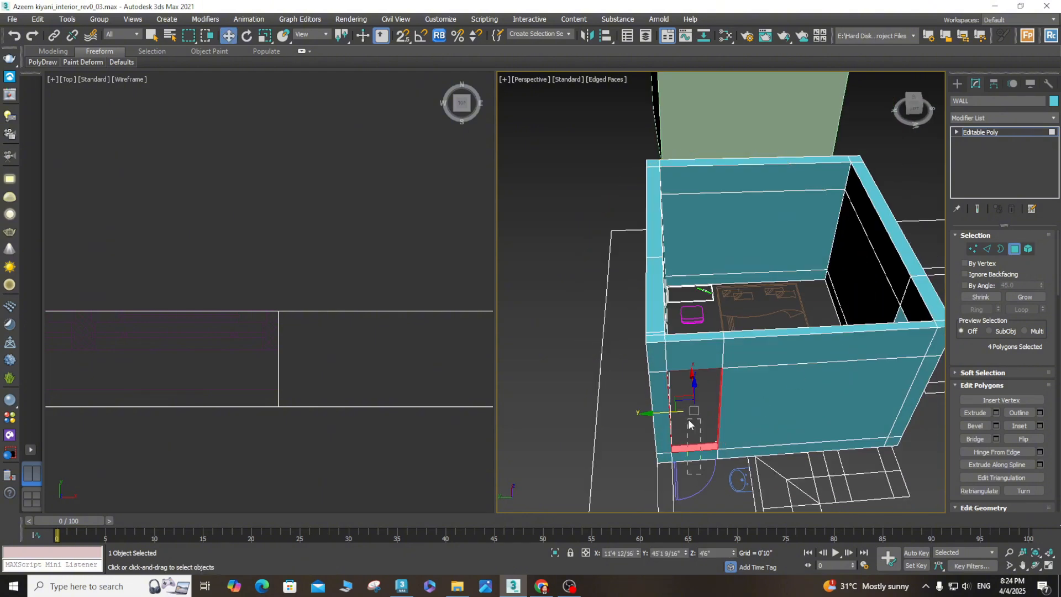
left_click_drag(688, 419, 688, 419)
left_click(702, 413)
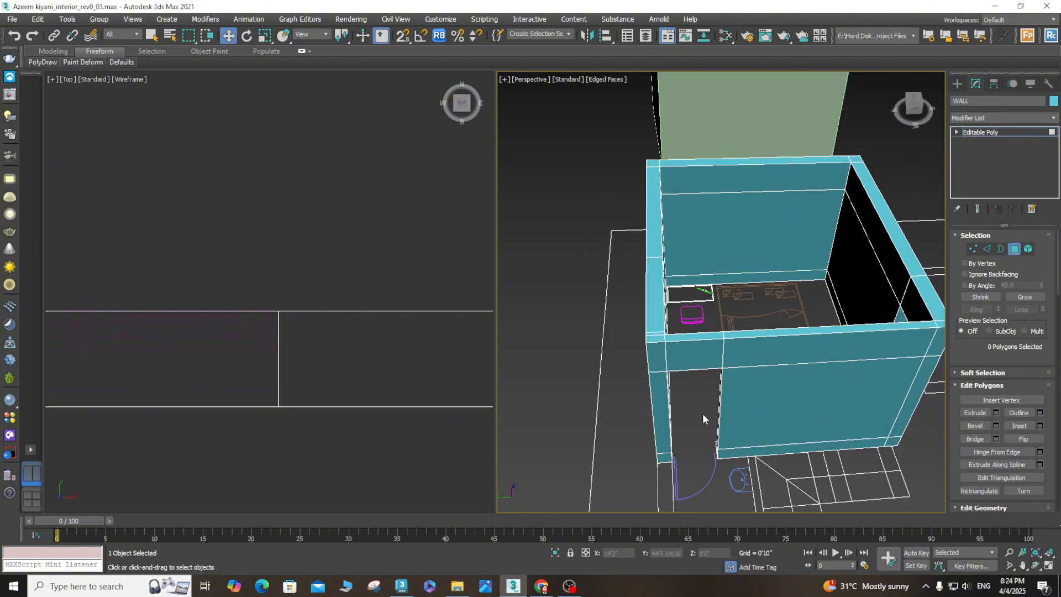
- Select the open border at the foot of the west doorway's south jamb and cap it
left_click(1036, 566)
left_click_drag(690, 414, 766, 390)
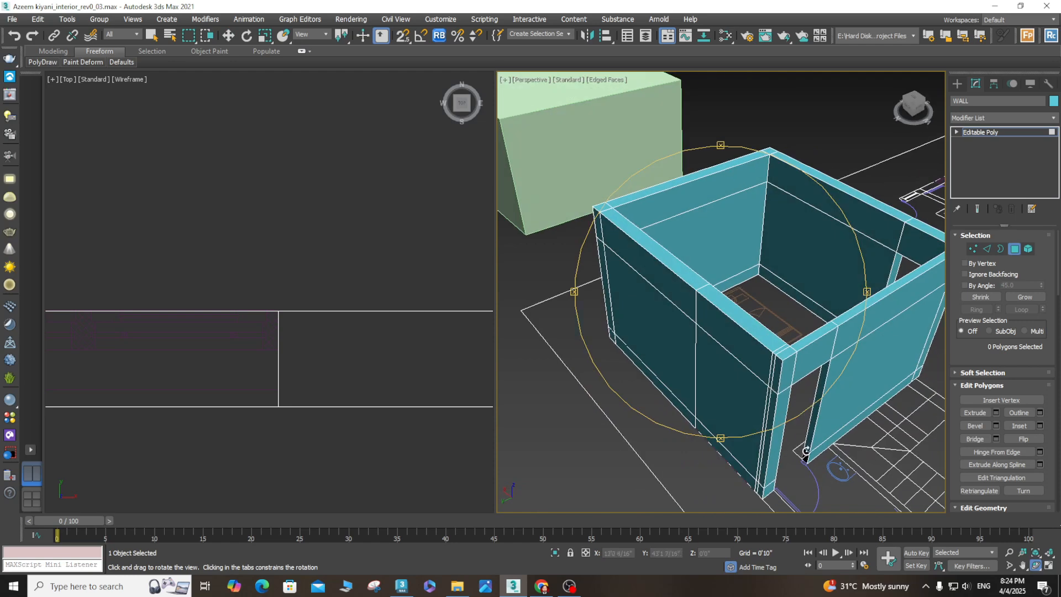
scroll(807, 449, "up", 5)
left_click_drag(807, 449, 761, 440)
key("w")
key("3")
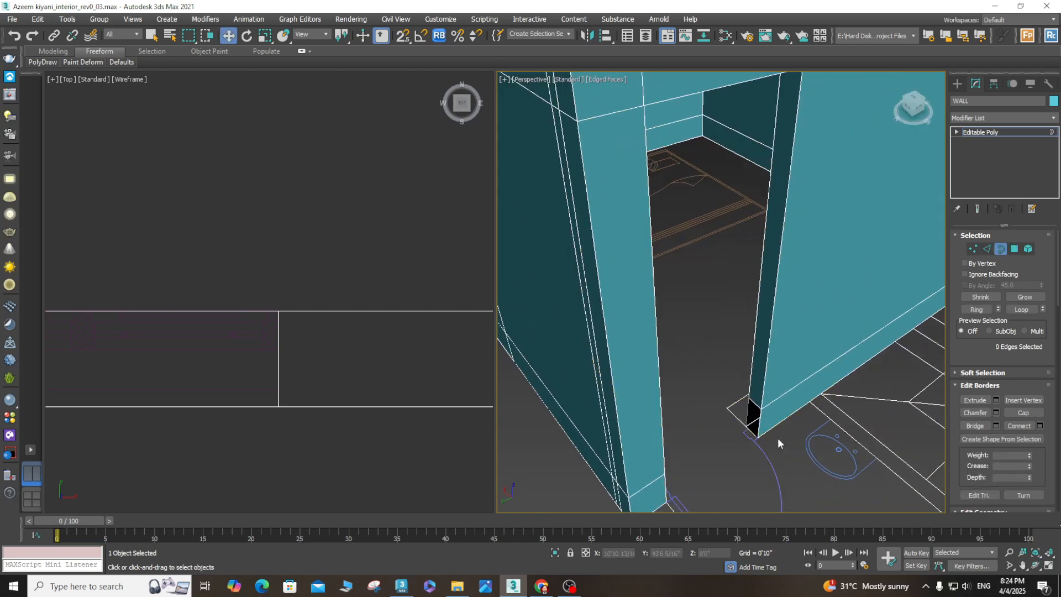
left_click(760, 421)
left_click(1022, 413)
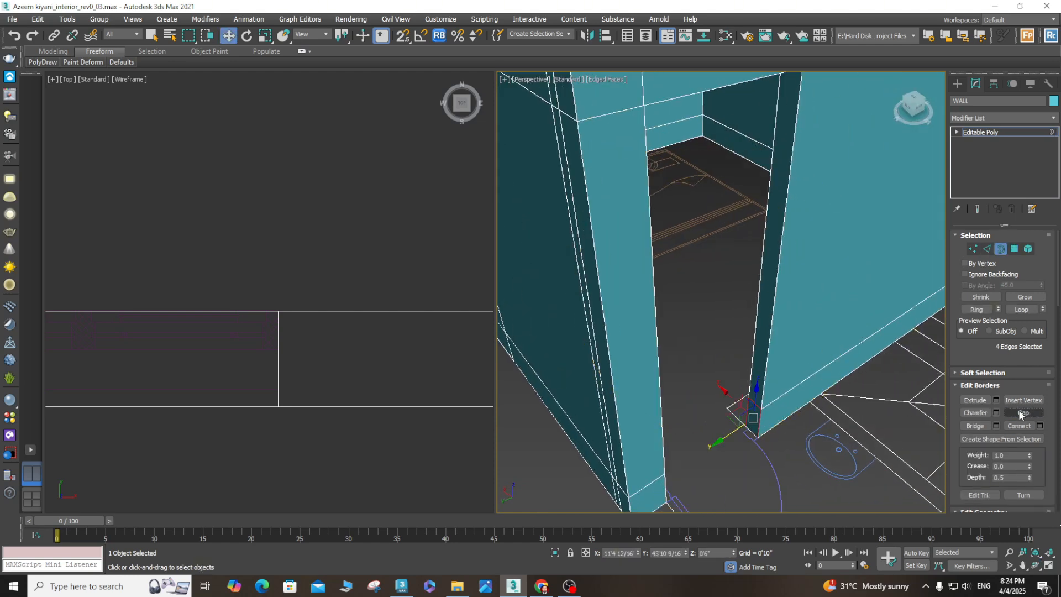
- Cap the open border at the foot of the west doorway's north jamb
left_click(1036, 565)
left_click_drag(712, 386, 717, 361)
right_click(717, 360)
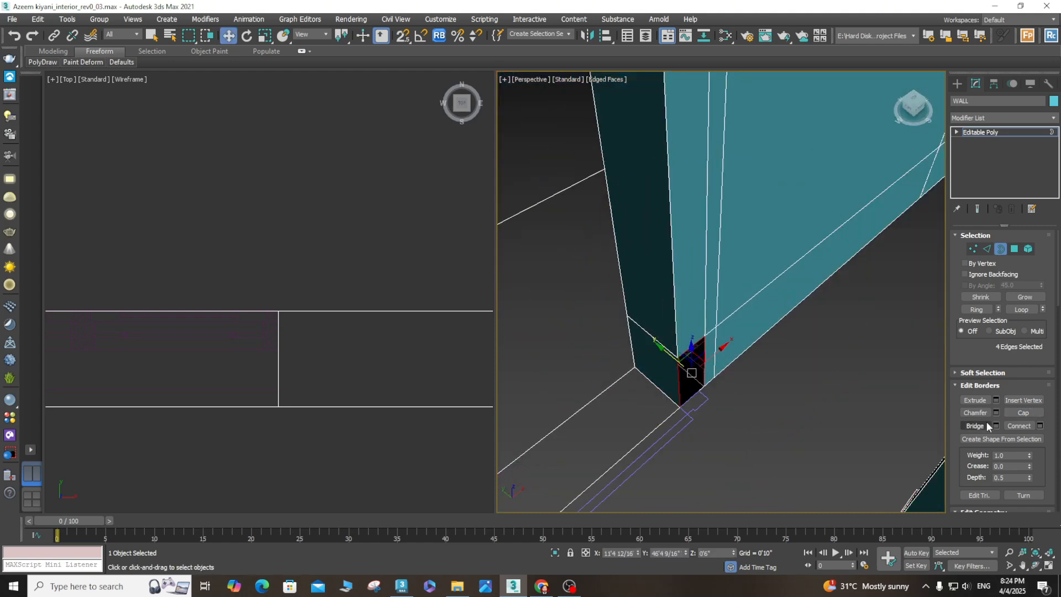
left_click(1021, 412)
- Bridge the inner and outer window polygons at the west end of the north wall, and leave polygon editing
left_click(1036, 565)
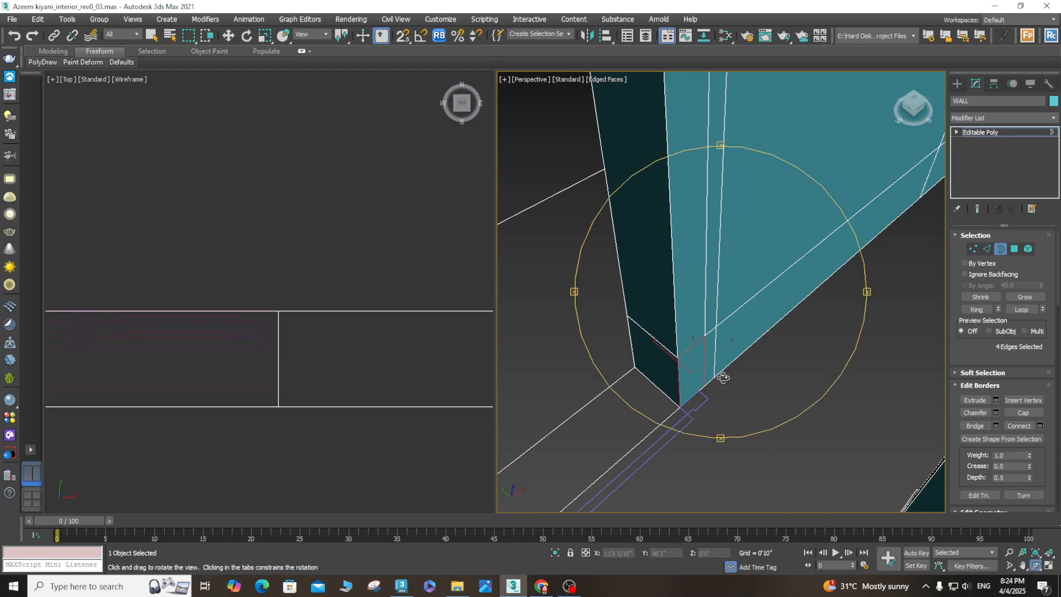
left_click_drag(721, 378, 790, 334)
scroll(740, 356, "down", 8)
scroll(761, 343, "up", 4)
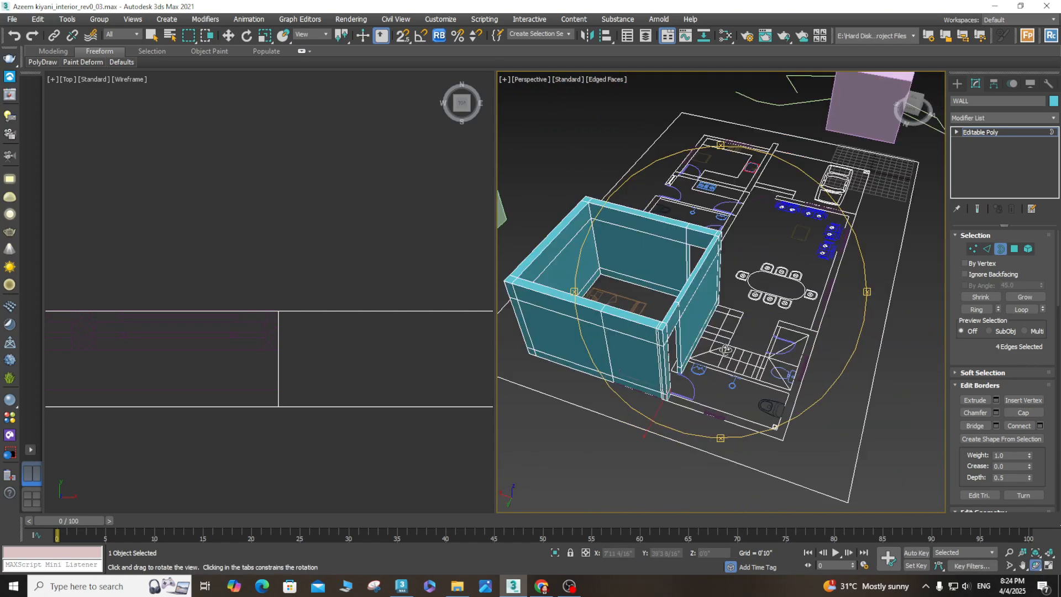
left_click_drag(725, 349, 549, 343)
scroll(710, 389, "up", 5)
left_click_drag(732, 386, 699, 384)
key("w")
left_click(1015, 249)
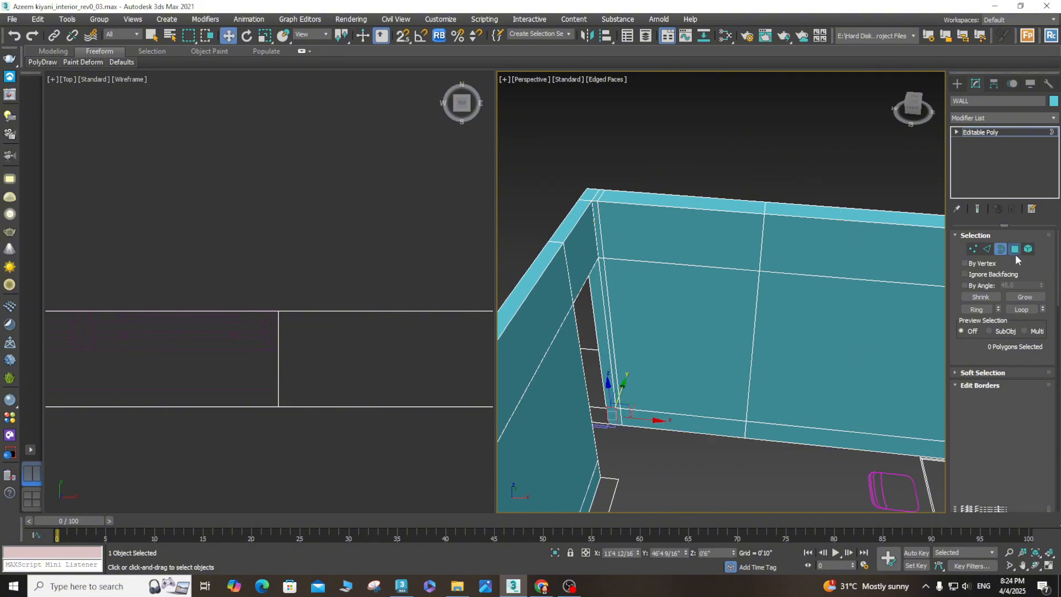
left_click(683, 340)
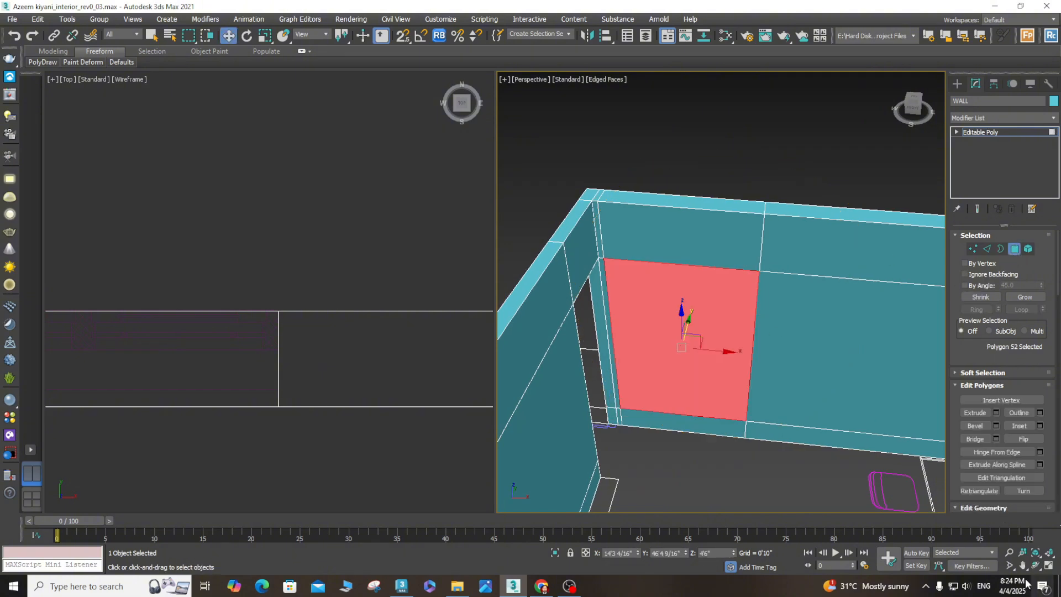
left_click(1036, 565)
left_click_drag(796, 332, 823, 332)
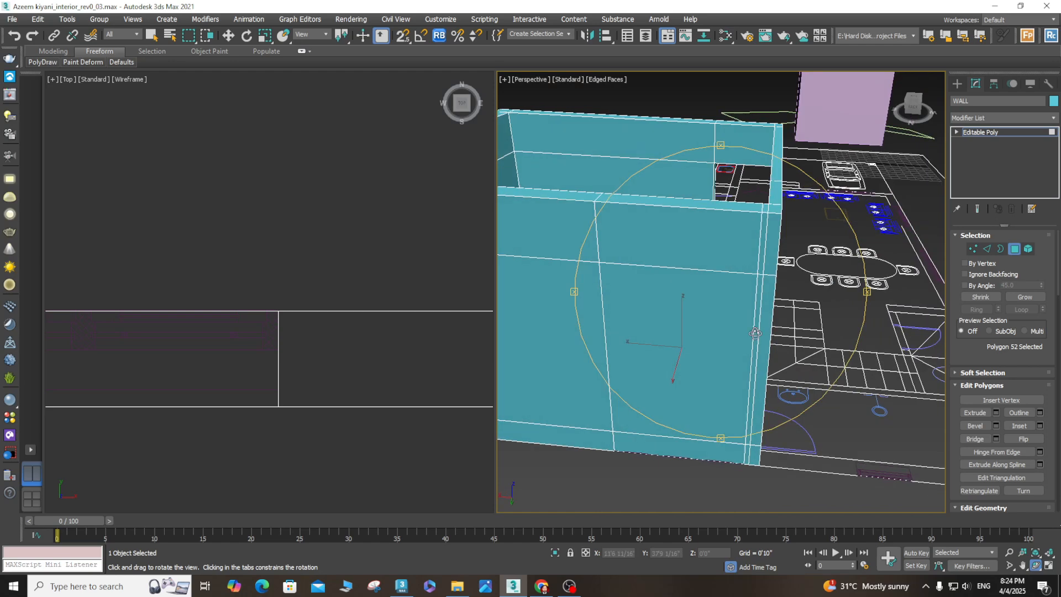
key("Escape")
left_click(688, 353, "ctrl")
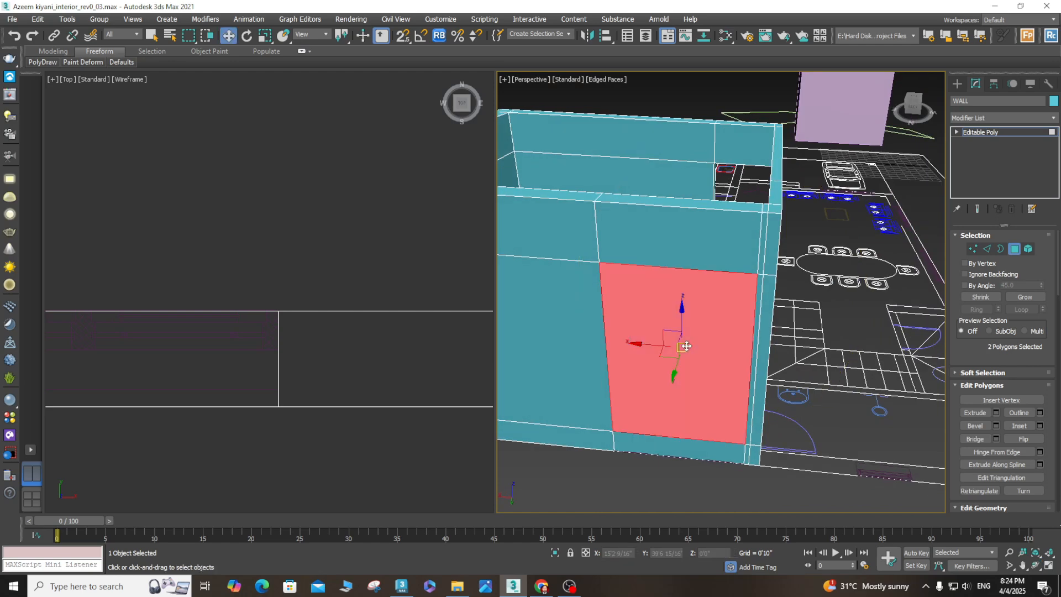
left_click(1035, 565)
left_click_drag(718, 331, 674, 329)
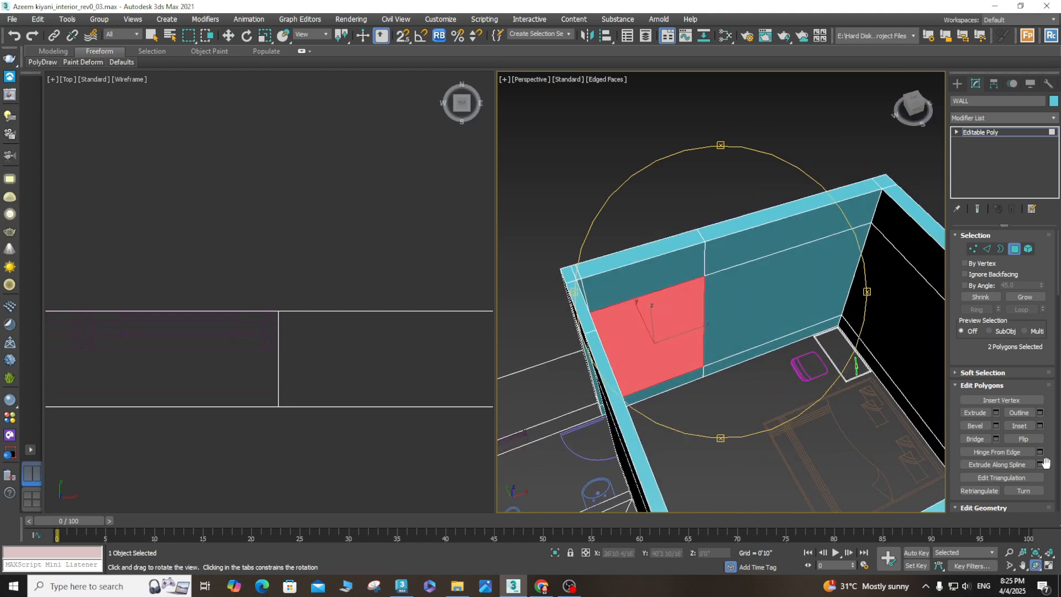
left_click(973, 438)
left_click_drag(651, 315, 741, 307)
left_click(1015, 249)
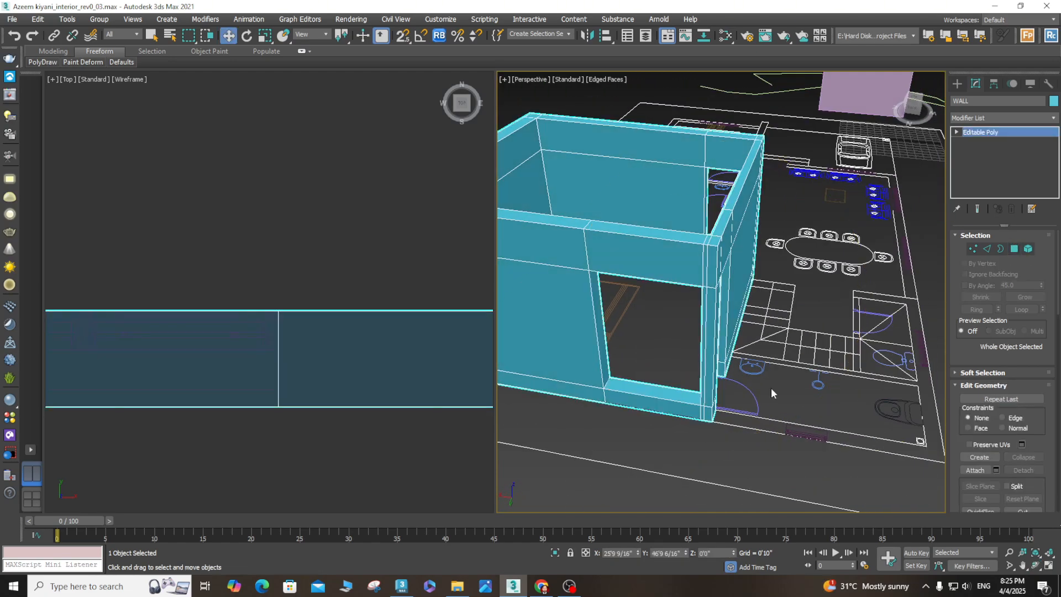
- Hide all floor plan shapes in the viewports, leaving only the solid geometry displayed
mouse_move(771, 387)
left_mouse_down()
mouse_move(688, 326)
mouse_move(710, 383)
mouse_move(711, 357)
mouse_move(1050, 348)
mouse_move(509, 285)
mouse_move(1043, 365)
mouse_move(862, 387)
mouse_move(787, 420)
mouse_move(768, 368)
left_mouse_up()
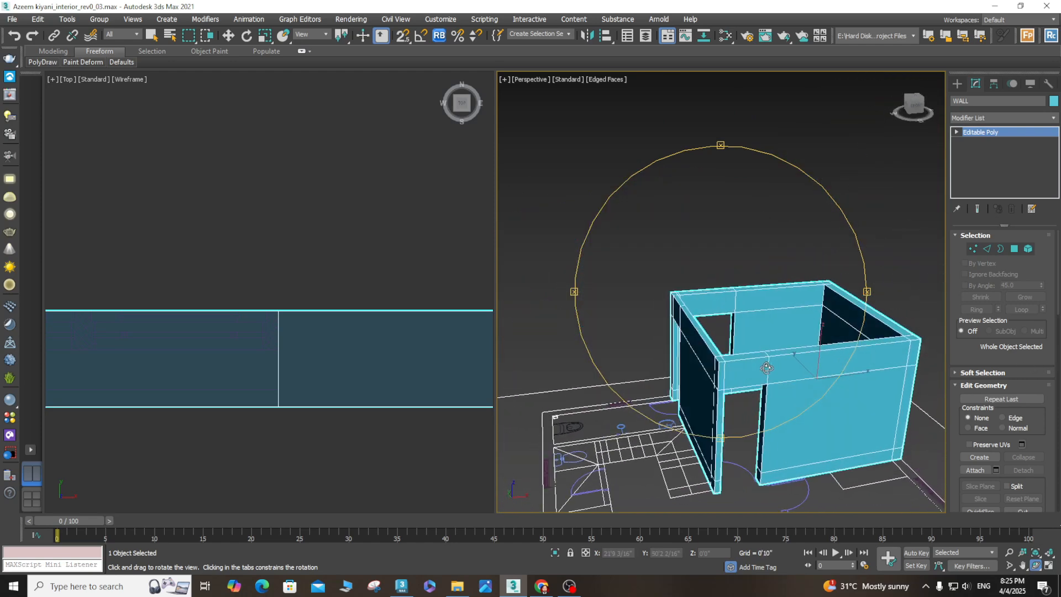
scroll(701, 386, "down", 3)
scroll(703, 390, "up", 6)
left_click_drag(703, 390, 648, 372)
scroll(648, 372, "down", 5)
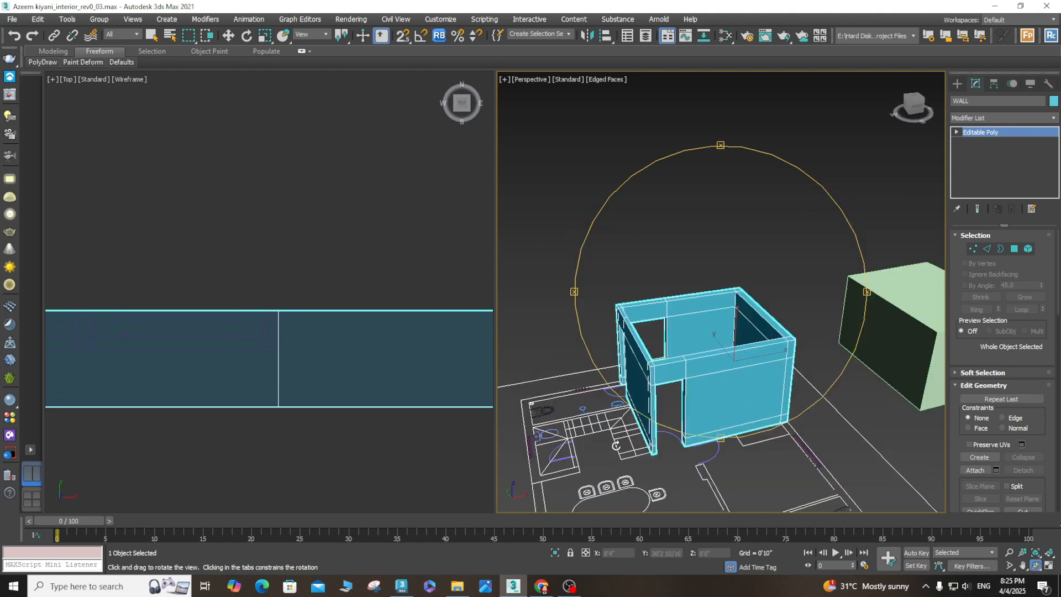
key("w")
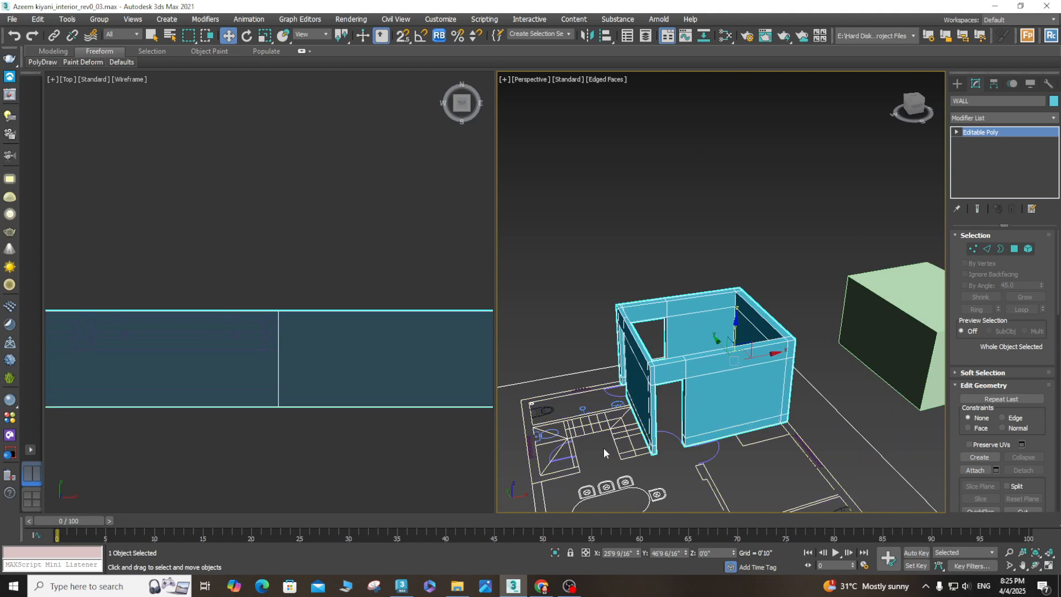
key("shift+s")
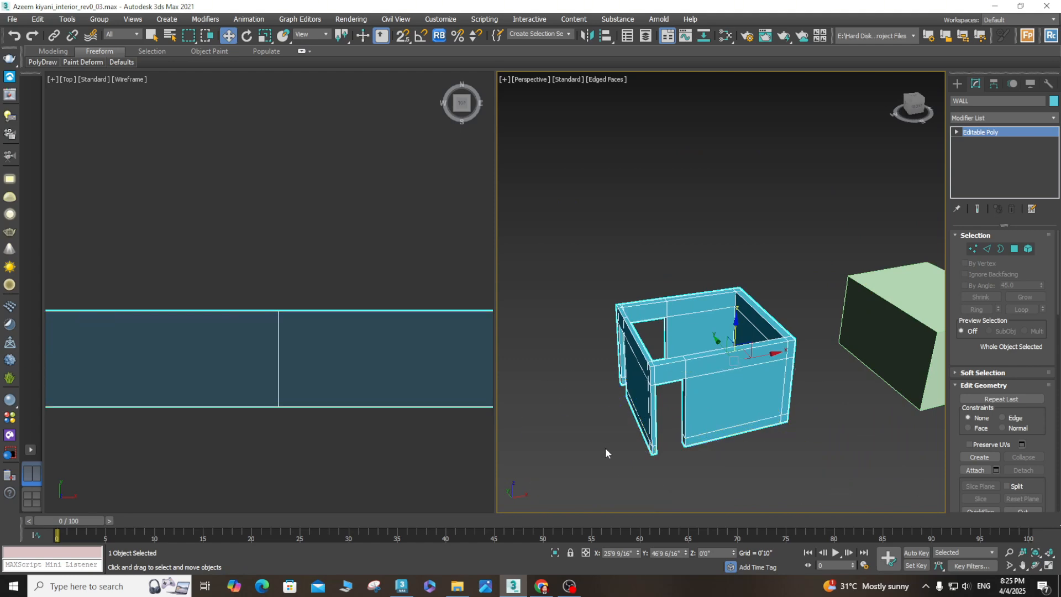
- Delete the pale green extruded block standing beside the bedroom walls
left_click(1035, 564)
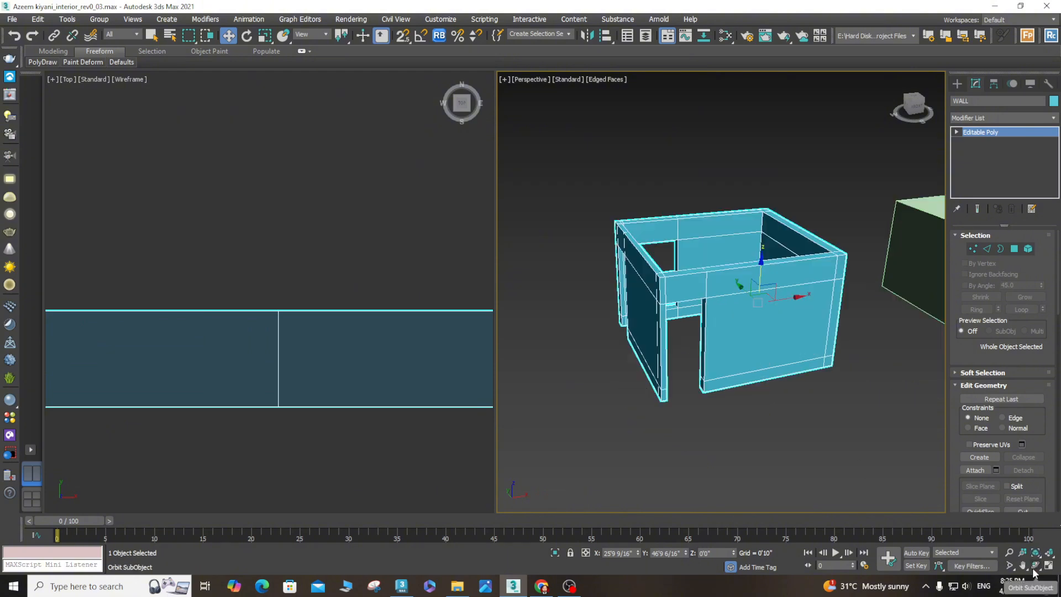
left_click_drag(700, 368, 818, 331)
right_click(861, 332)
left_click(862, 333)
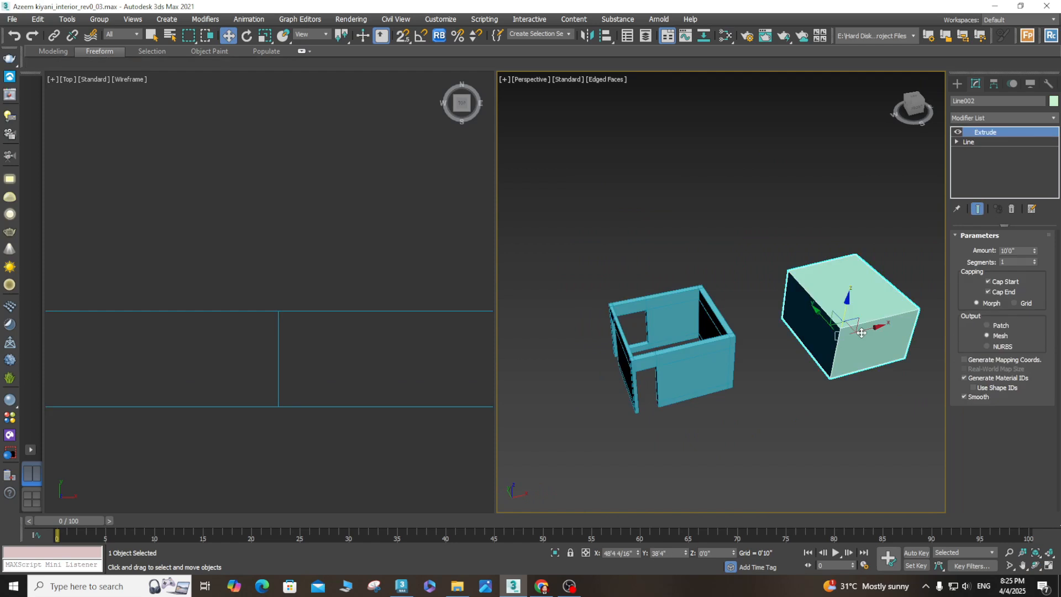
key("Delete")
- Examine the finished bedroom walls from several angles, checking the two doorways and the window opening
scroll(605, 382, "up", 5)
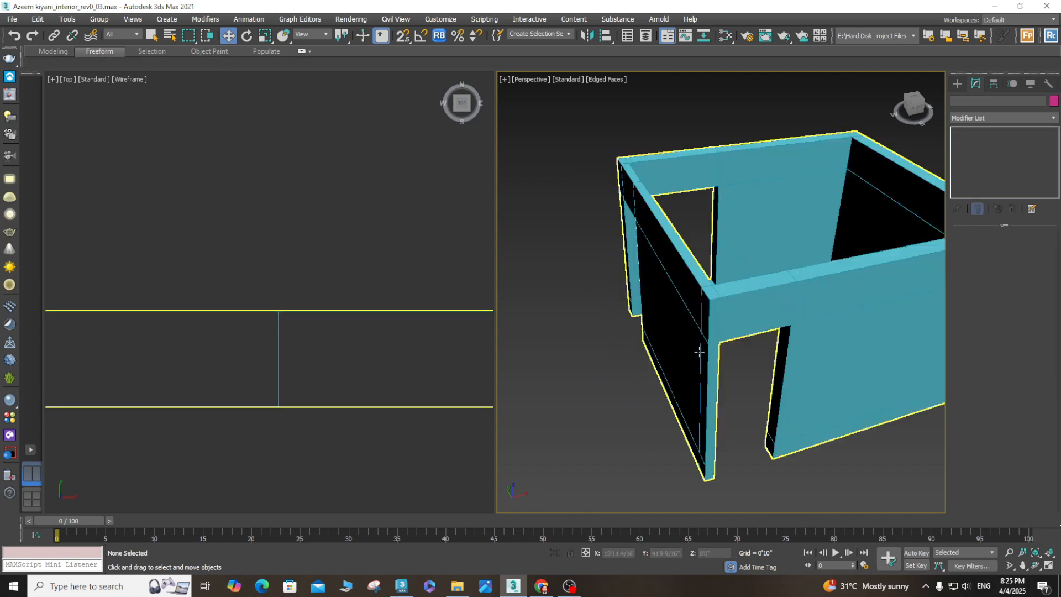
left_click(1035, 564)
left_click_drag(781, 439, 718, 379)
scroll(723, 377, "up", 4)
key("w")
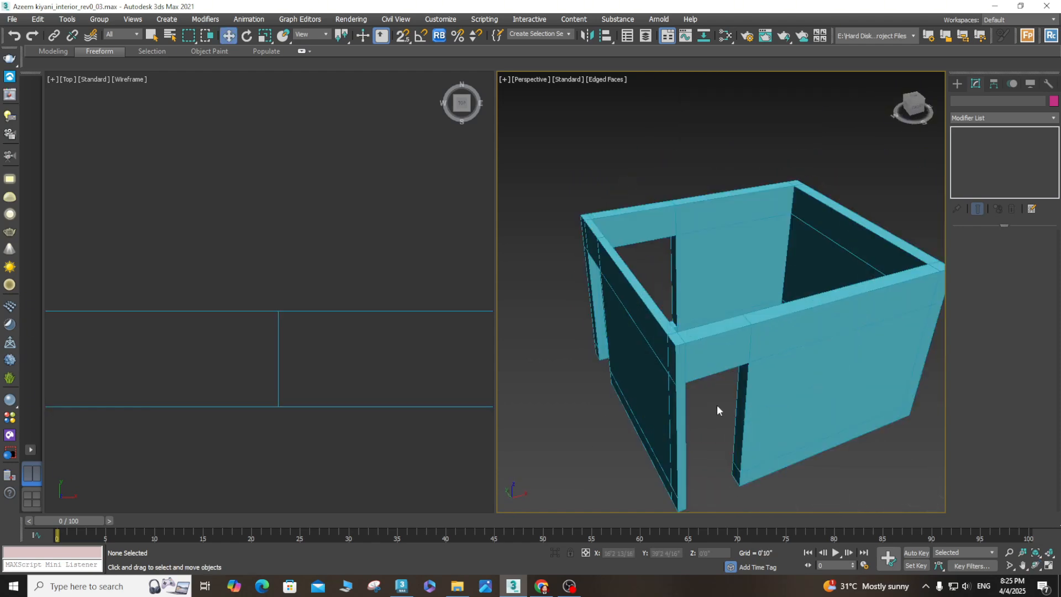
left_click(690, 371)
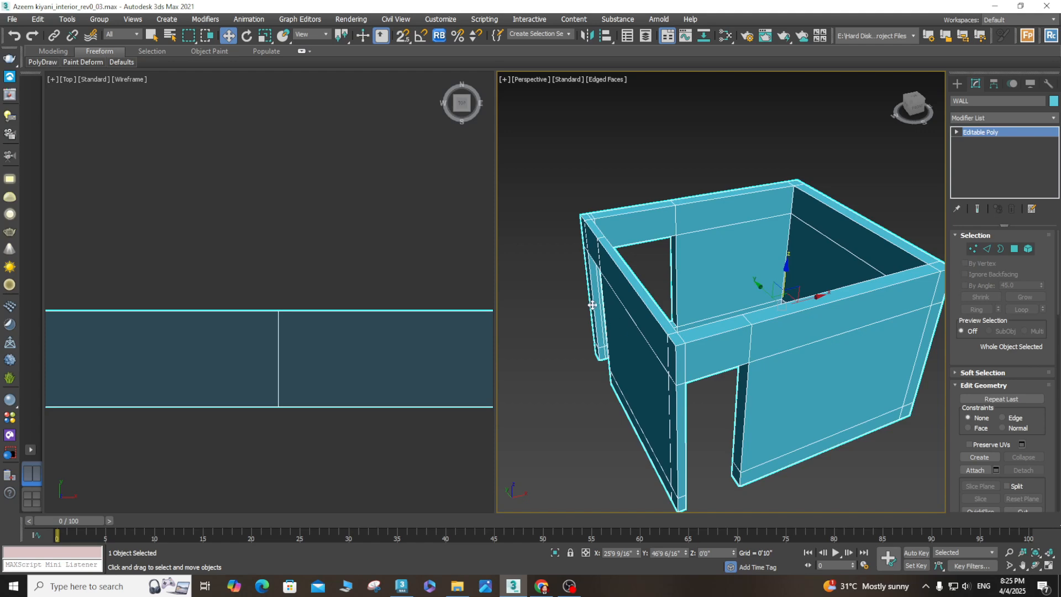
left_click(656, 276)
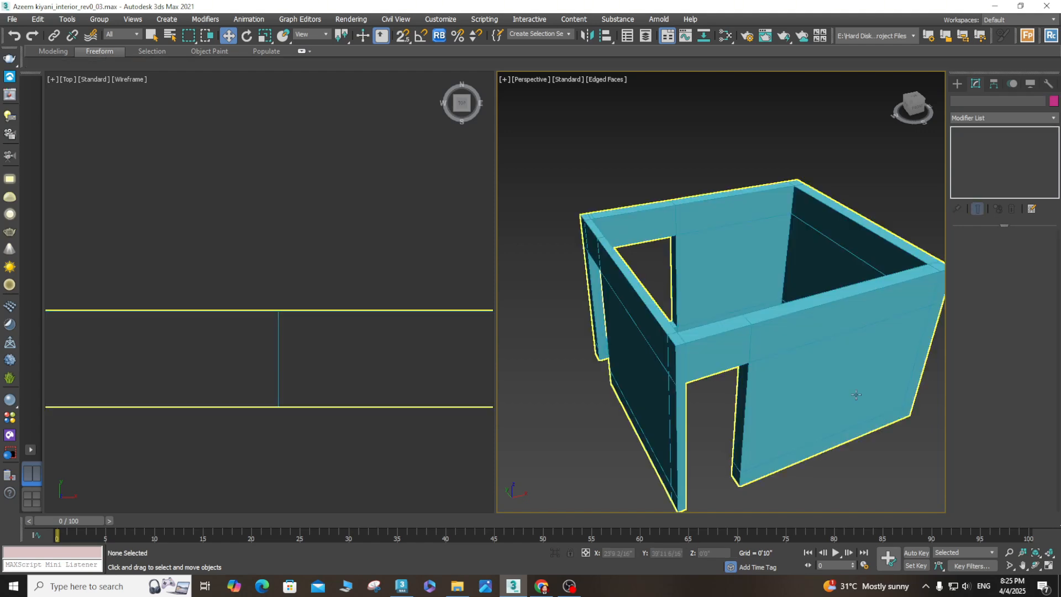
left_click(1036, 565)
left_click_drag(746, 312, 736, 318)
scroll(736, 319, "down", 10)
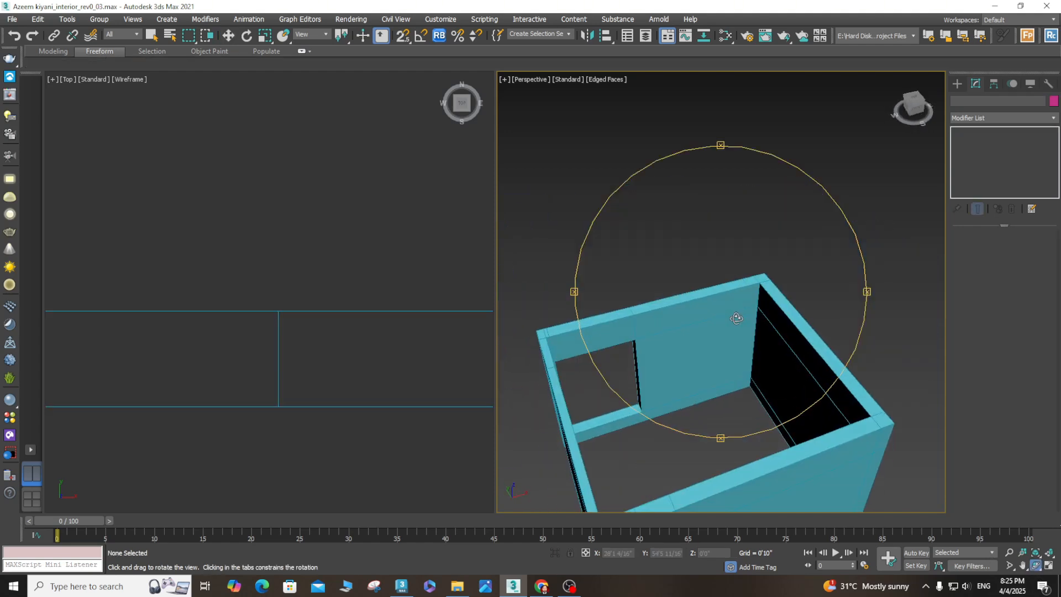
scroll(733, 331, "up", 3)
scroll(729, 329, "up", 4)
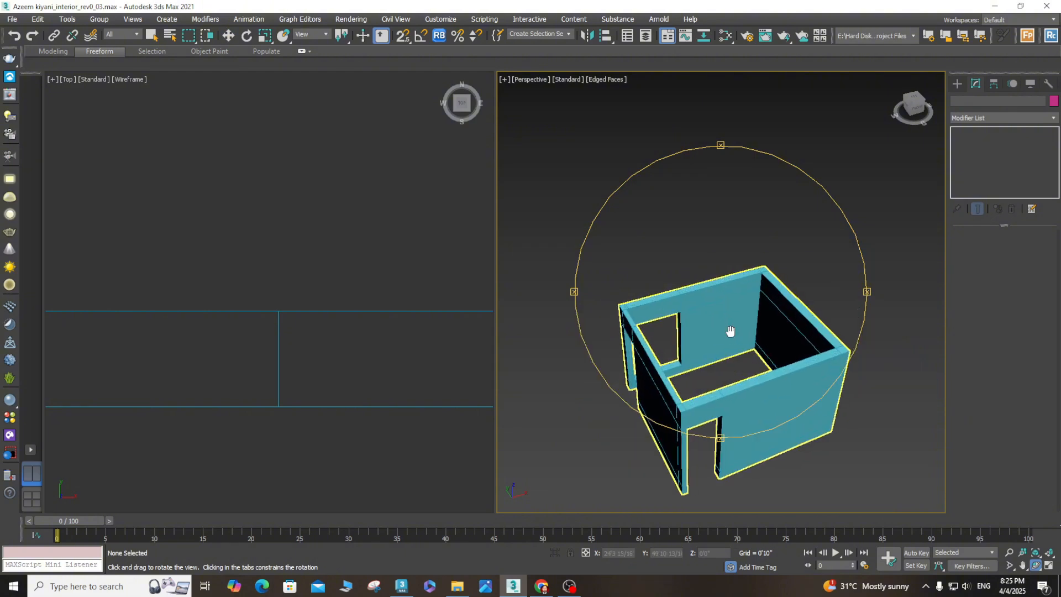
key("w")
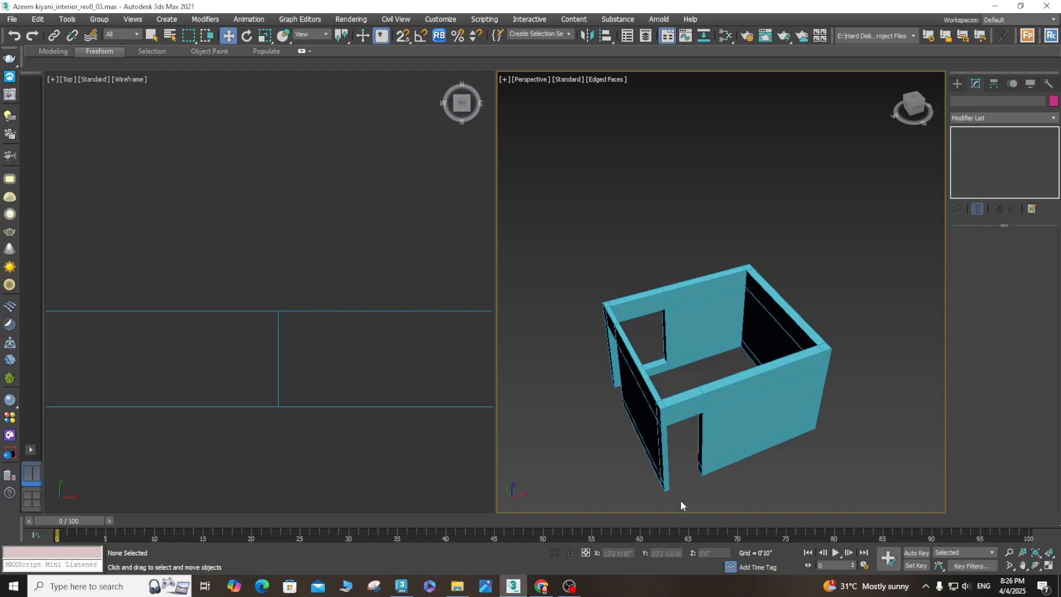
left_click(574, 593)
left_click(963, 466)
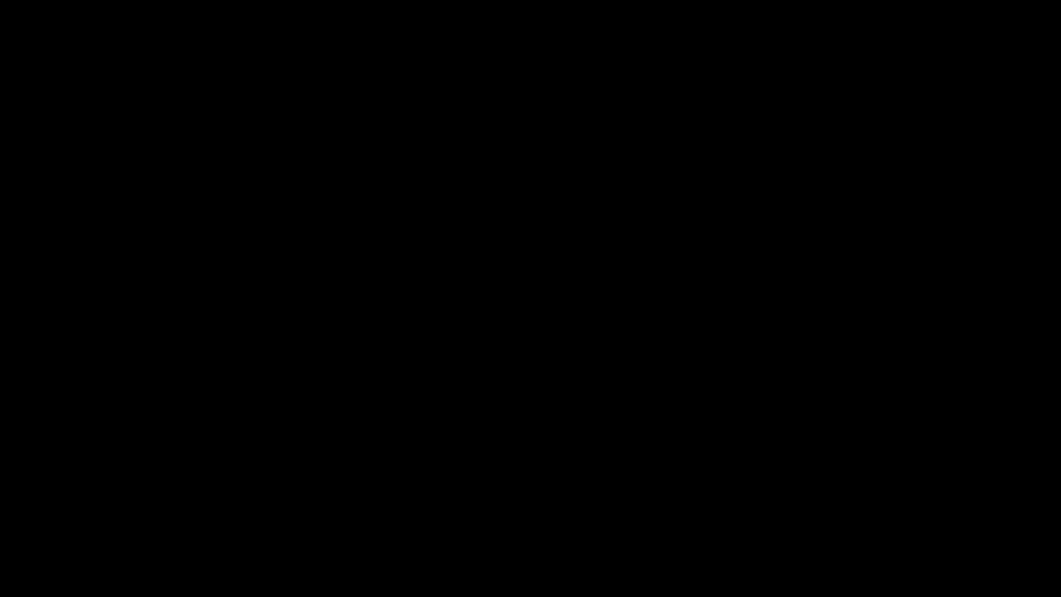